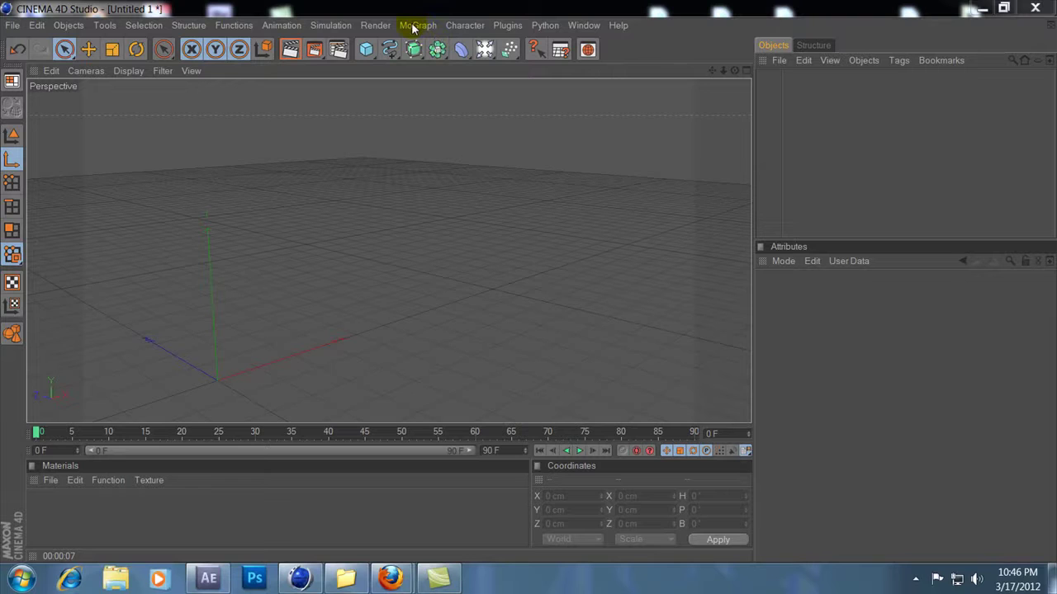
Add a Background object to the scene and create a new material
click(484, 48)
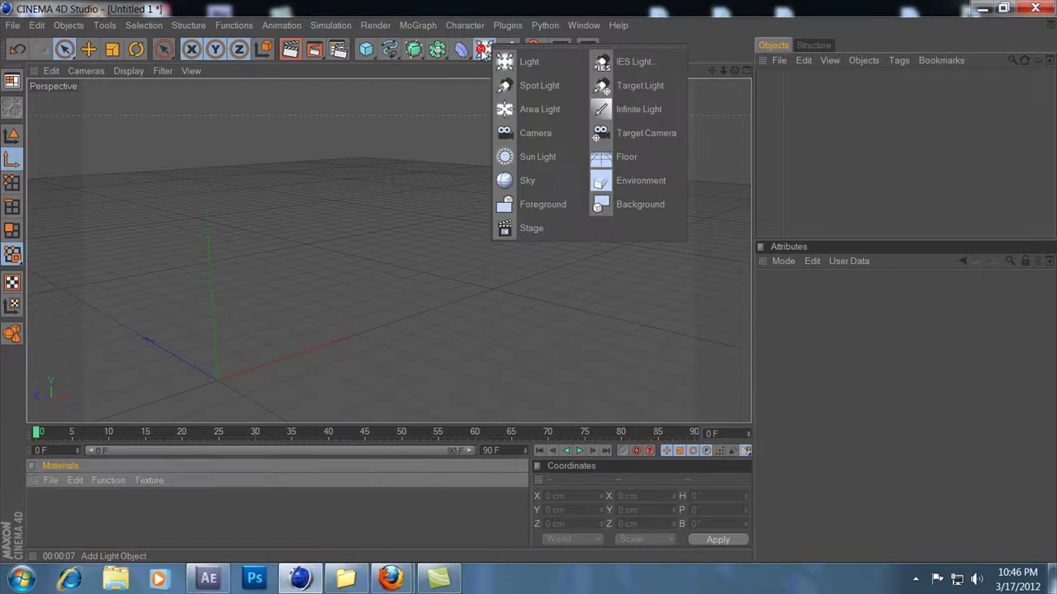
click(641, 207)
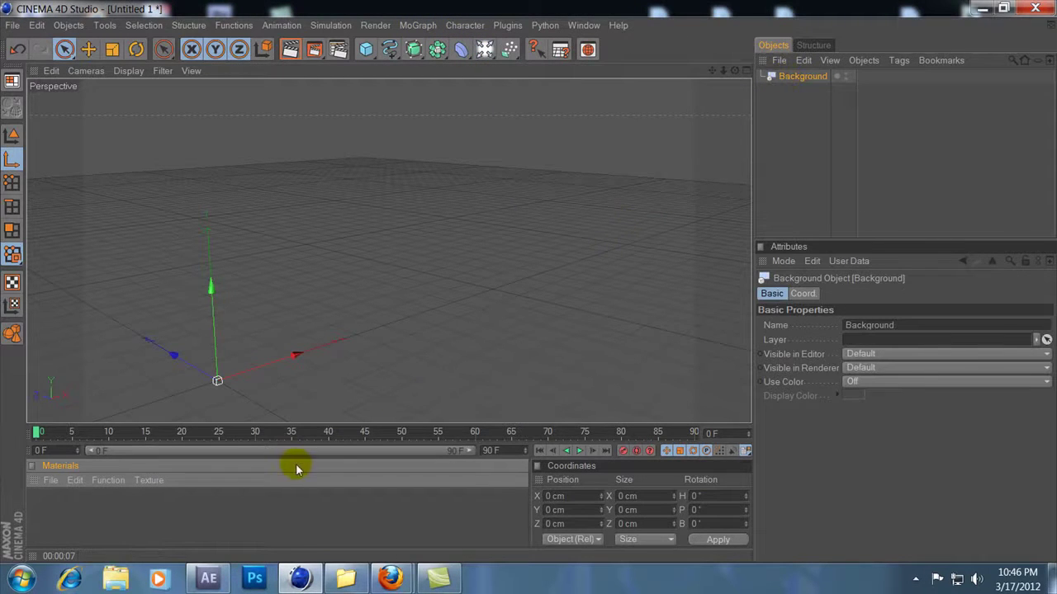
double_click(195, 517)
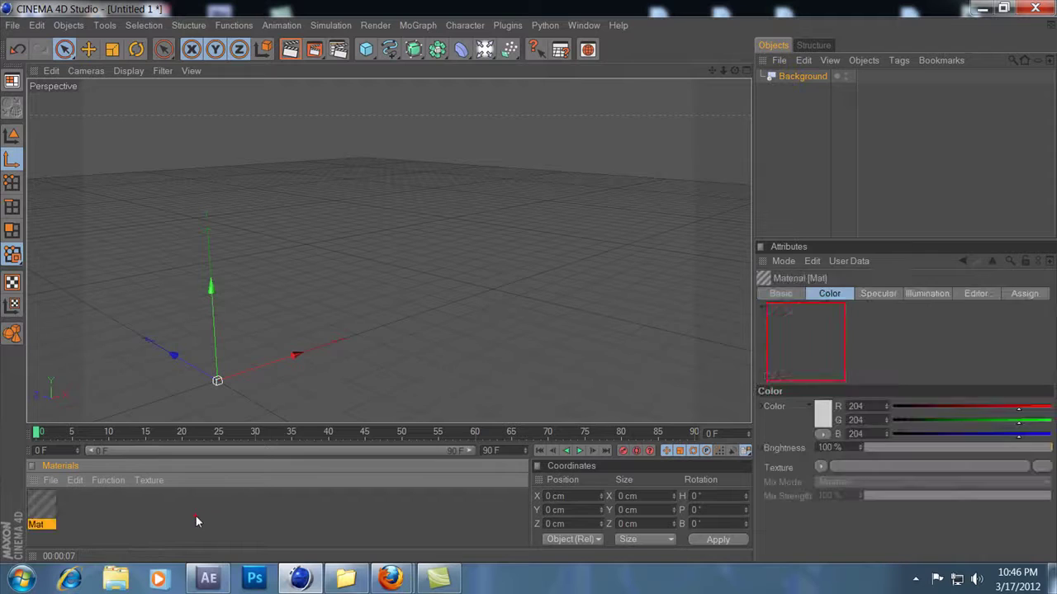
Load road1.jpg as the new material's Color texture, without copying it to the document folder
double_click(43, 507)
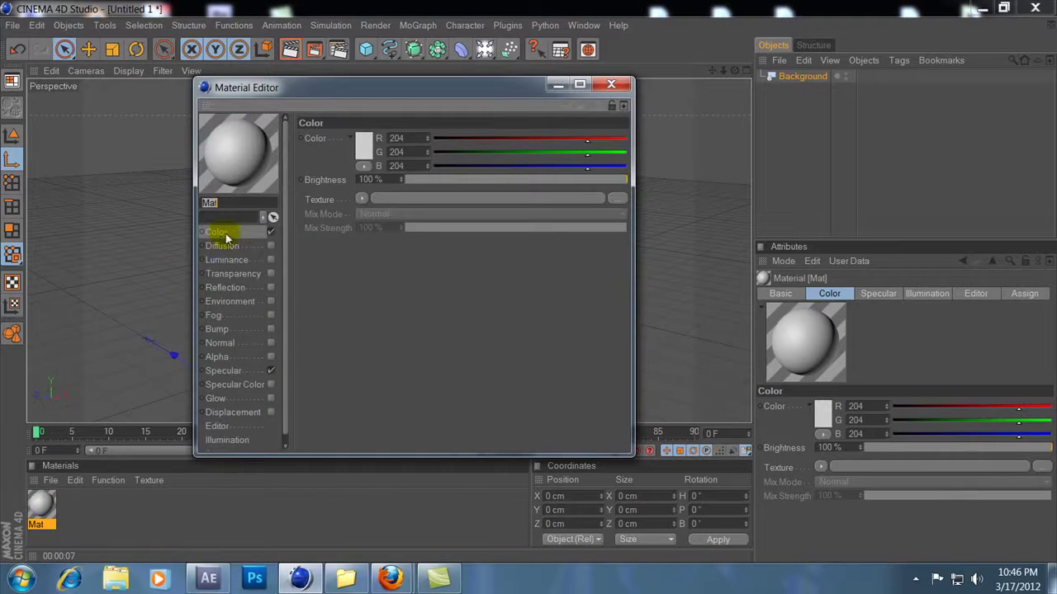
click(361, 199)
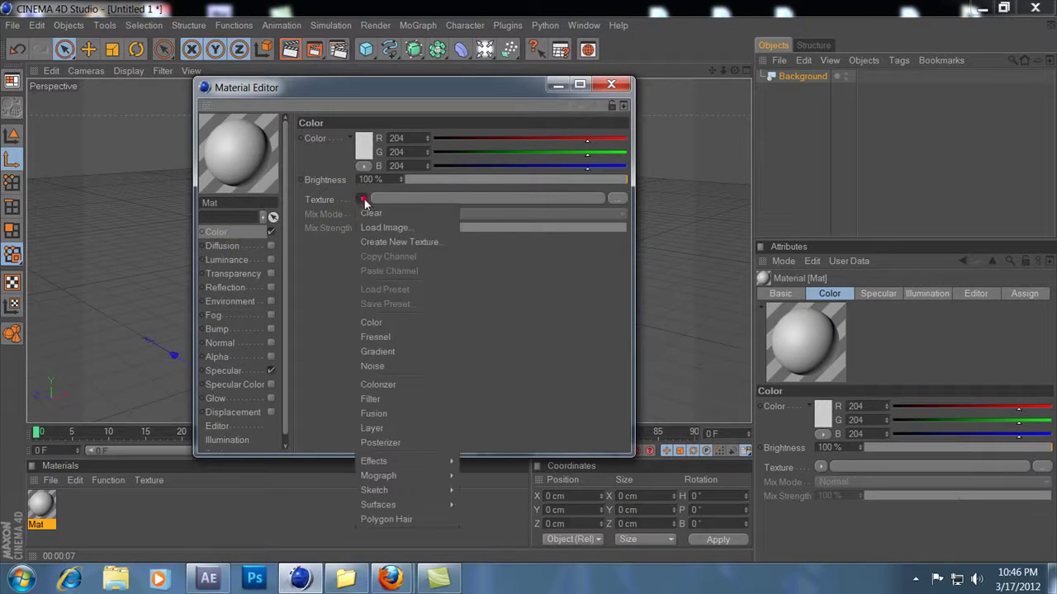
click(378, 228)
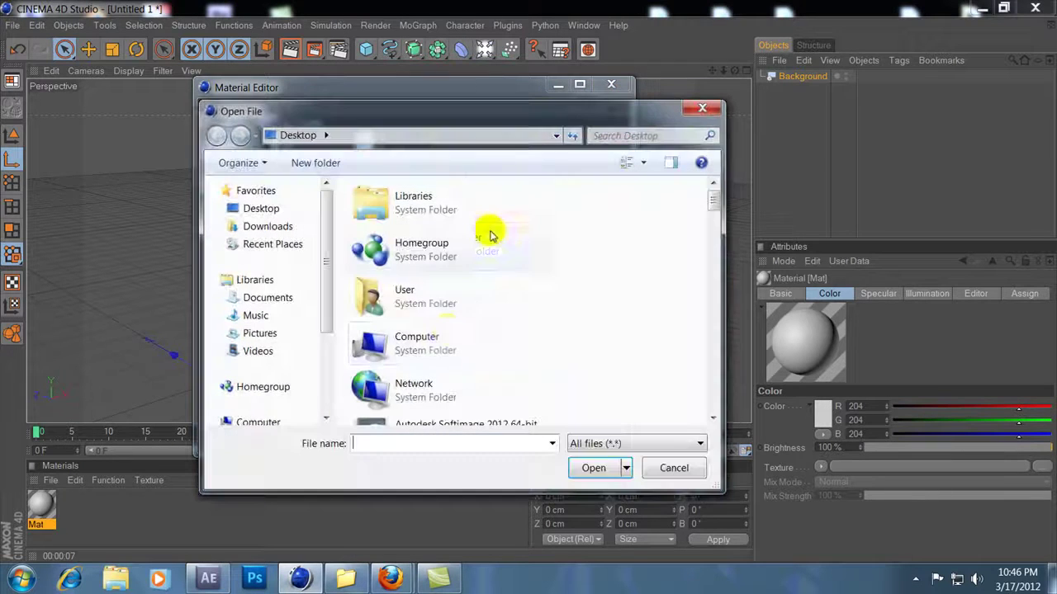
click(431, 312)
key(r)
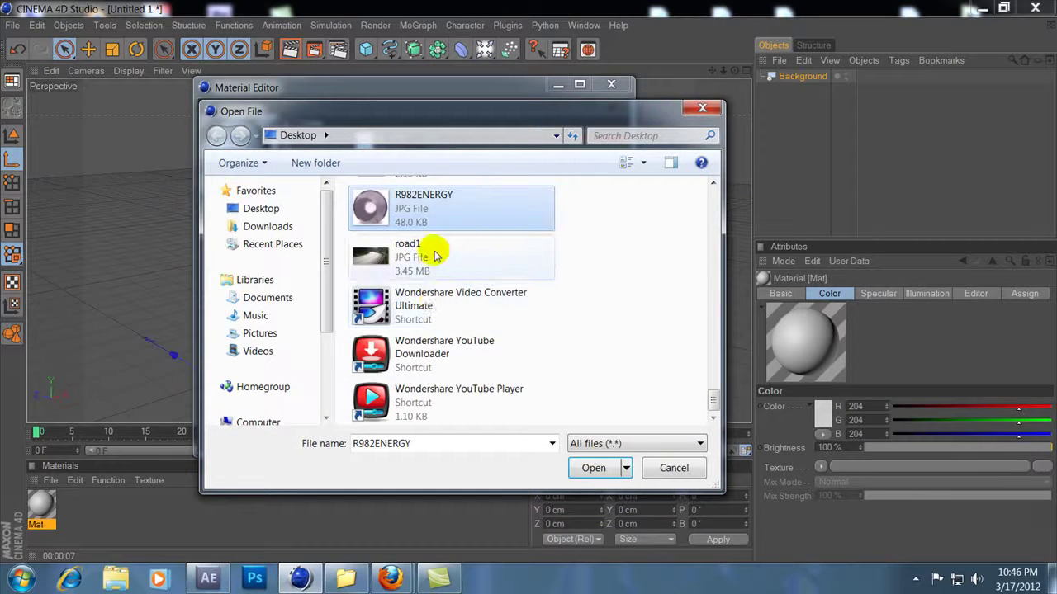
click(433, 248)
click(594, 468)
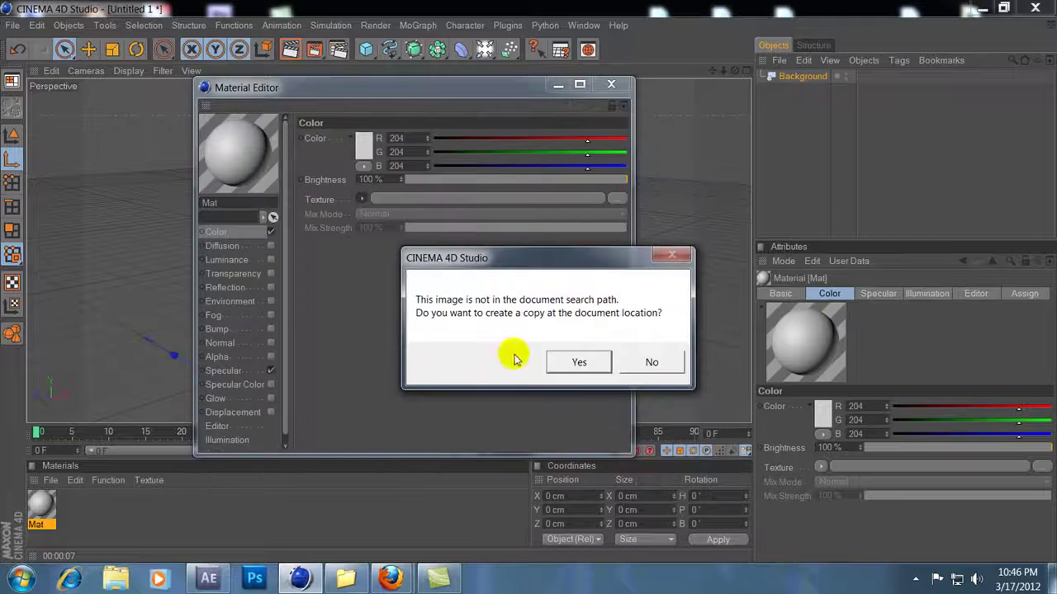
click(651, 363)
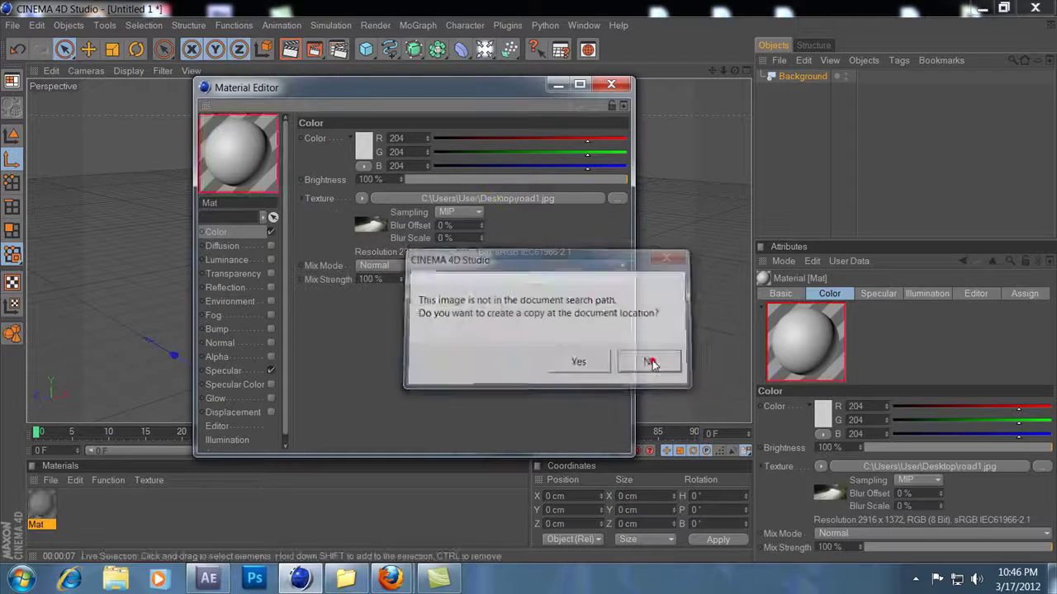
click(611, 86)
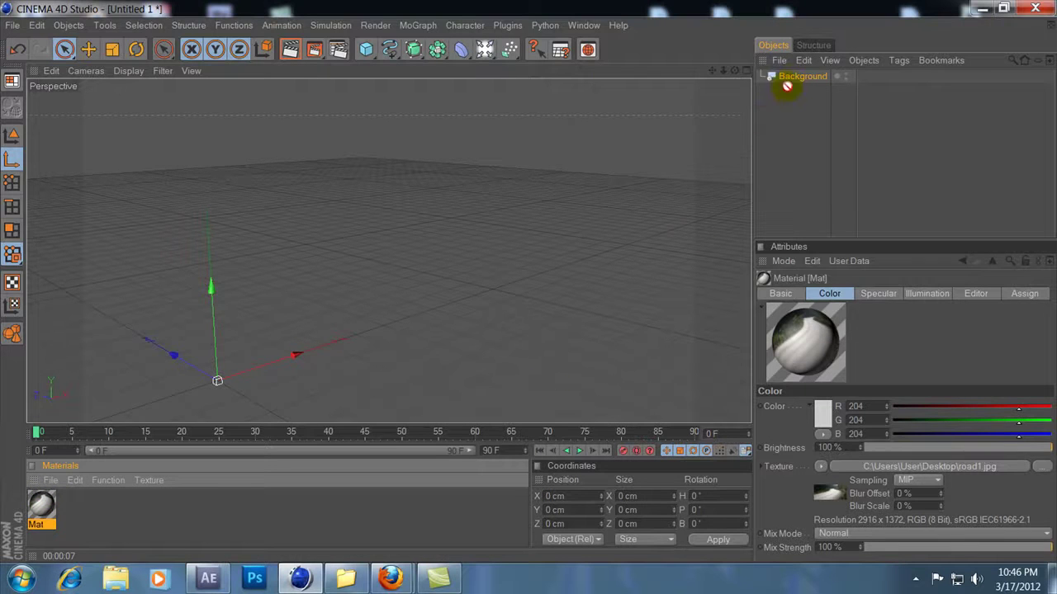
Apply Mat to the Background and set render output to HDV/HDTV 720 25 (1280×720)
drag(796, 83, 797, 79)
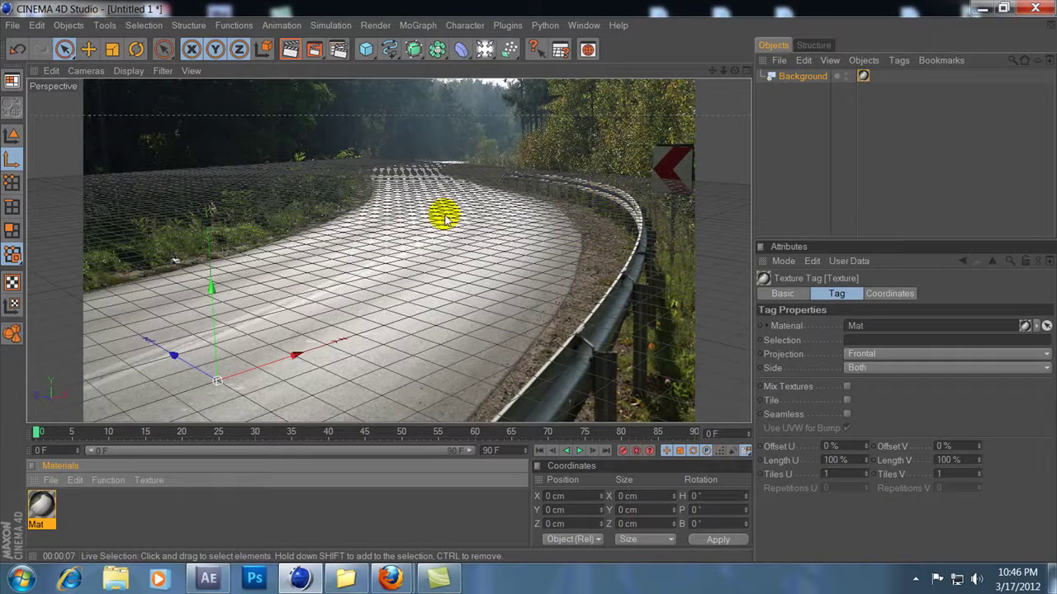
click(375, 24)
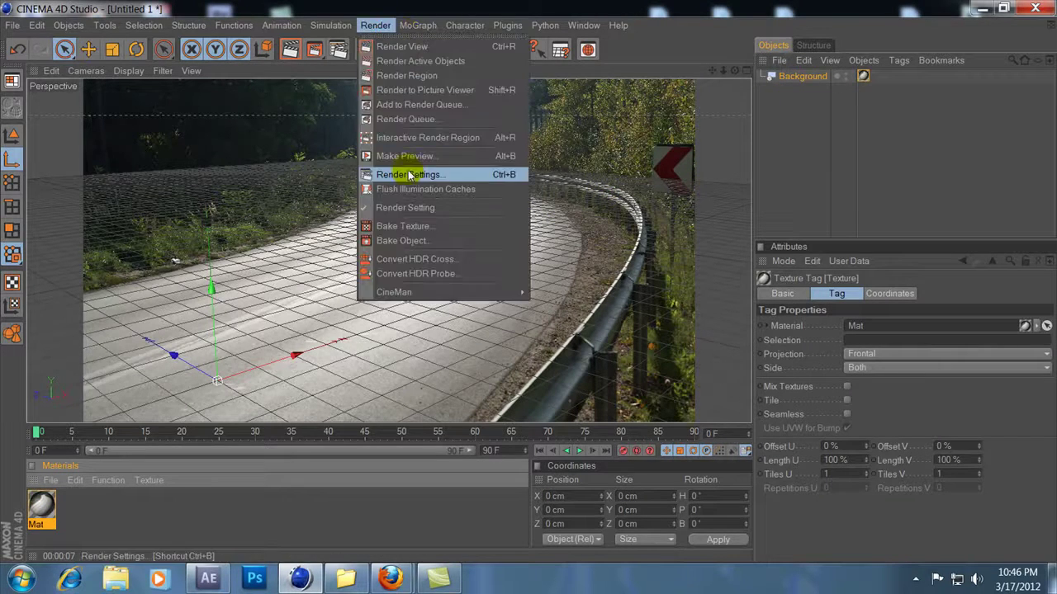
click(406, 173)
click(193, 58)
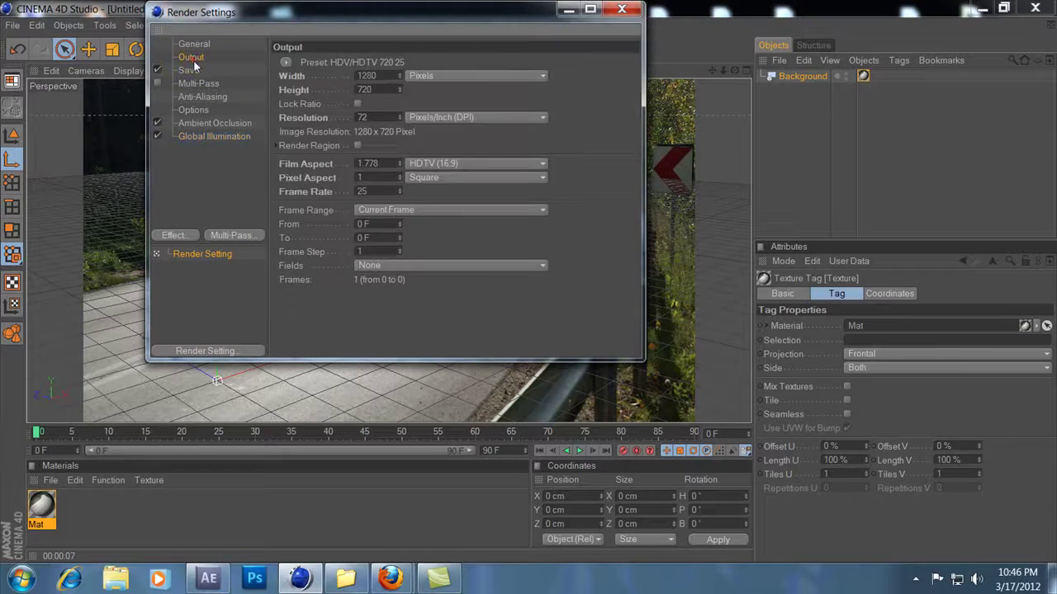
click(190, 71)
click(190, 57)
click(285, 63)
mouse_move(310, 105)
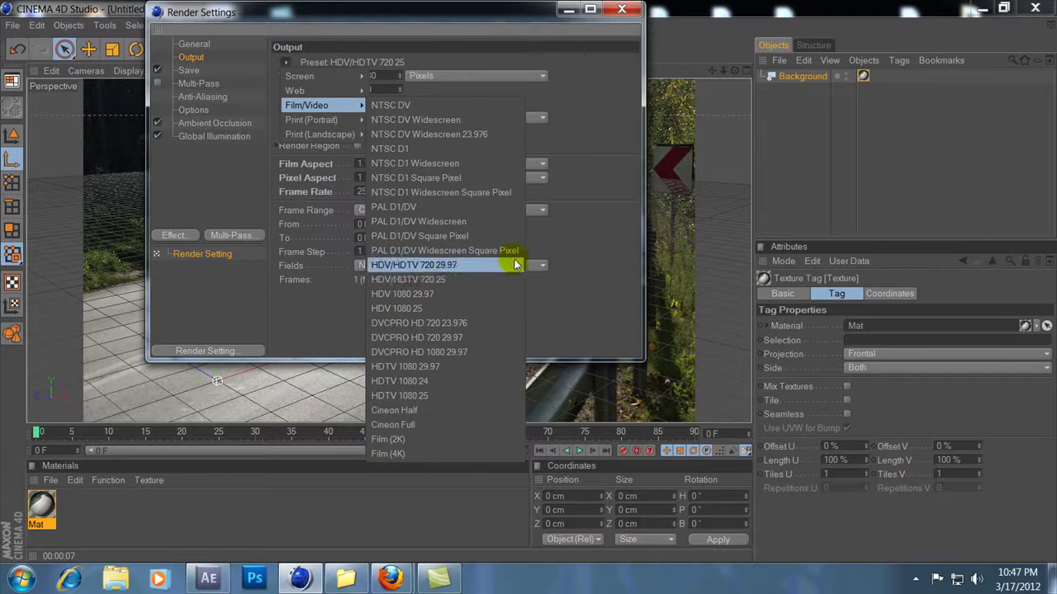
click(454, 281)
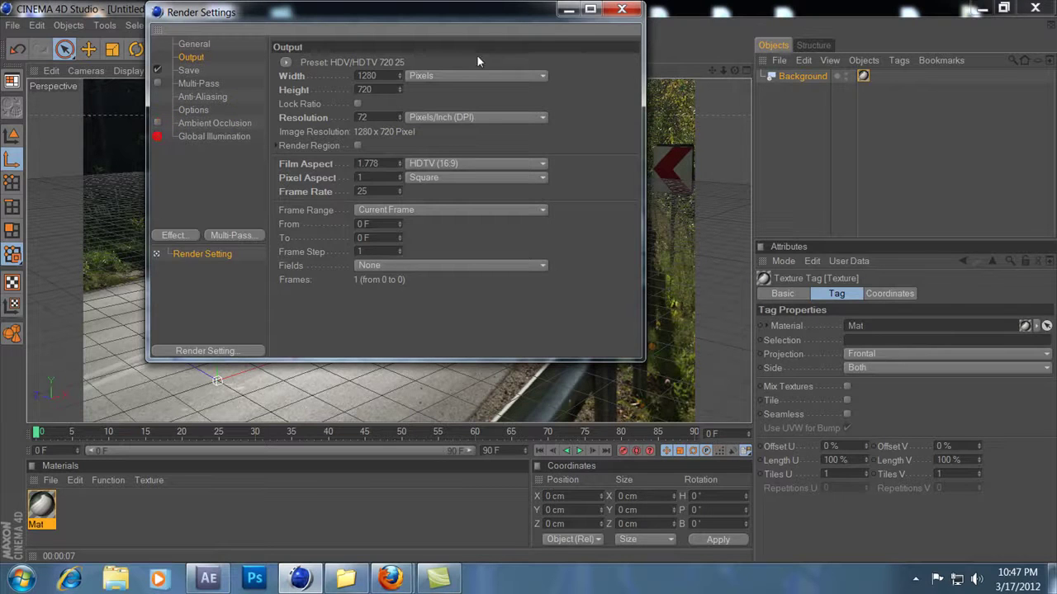
click(622, 10)
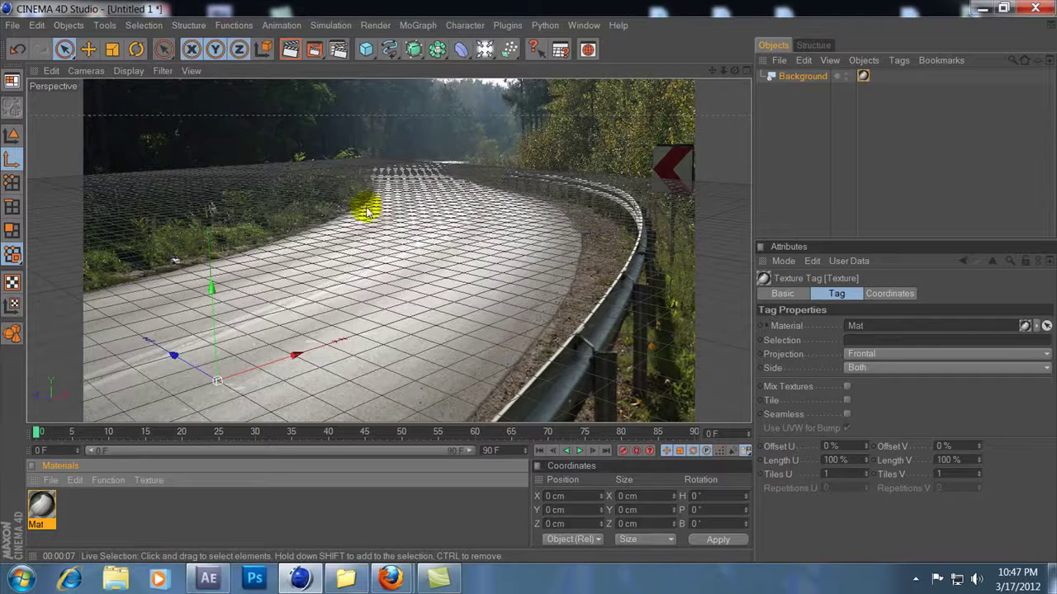
Add a MoText object from the MoGraph menu
click(420, 25)
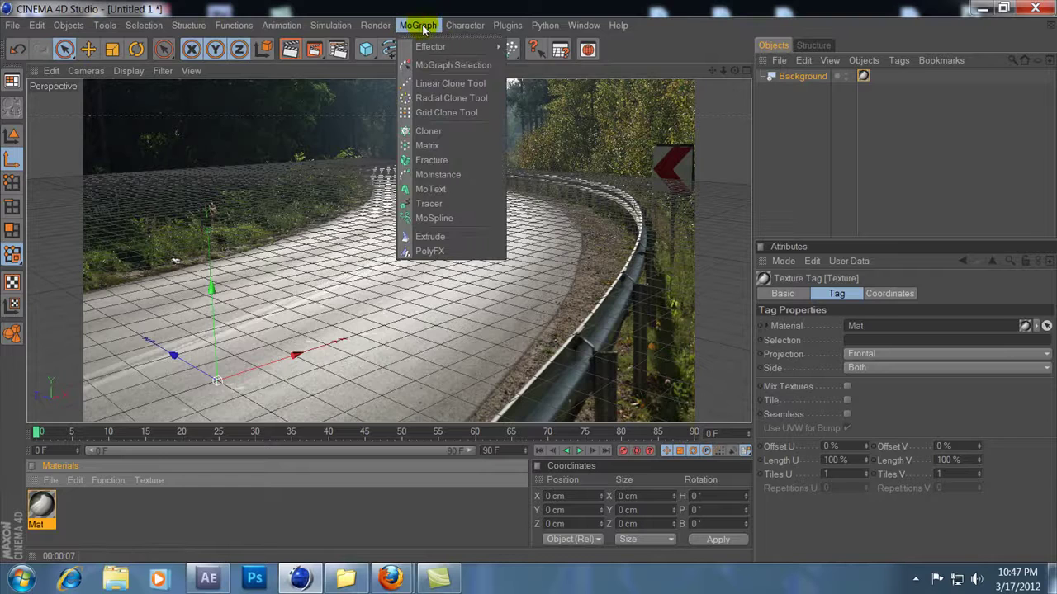
click(438, 192)
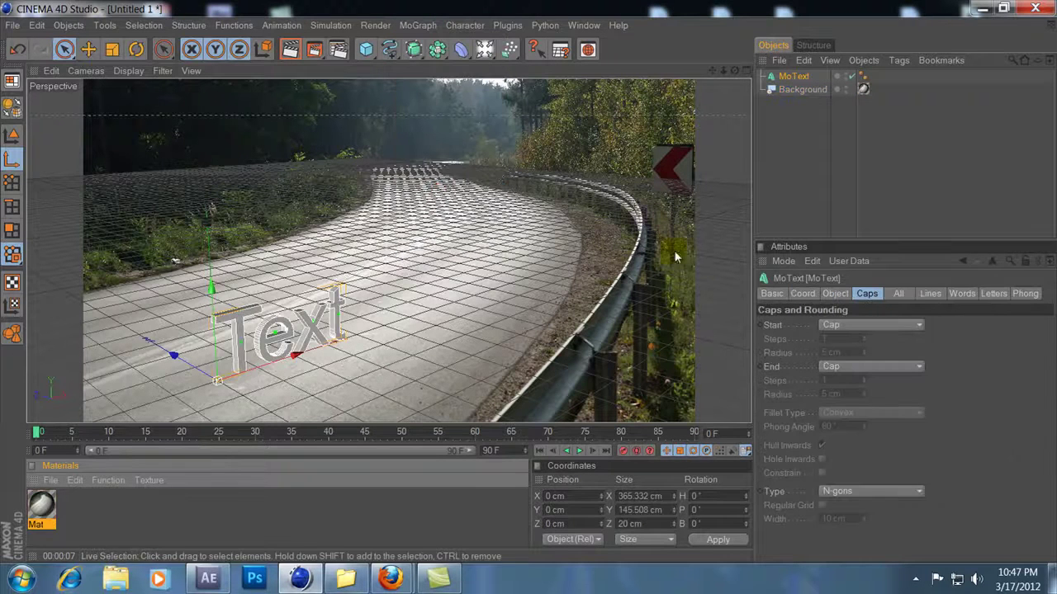
click(836, 294)
text(DANGER)
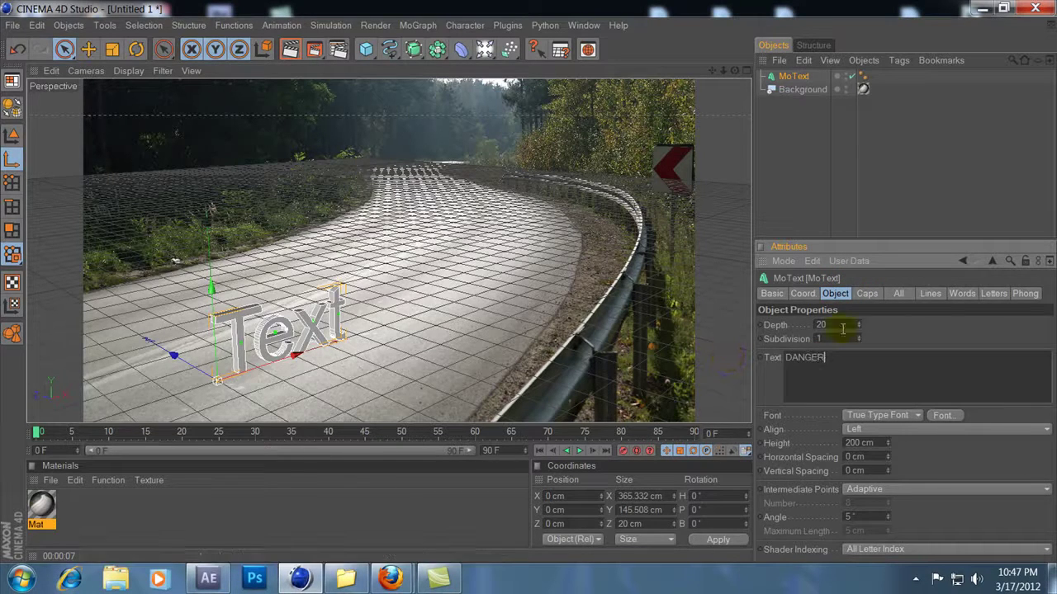
Make the MoText read DANGER with a depth of 80 cm, then bring up its font chooser
click(899, 325)
double_click(842, 324)
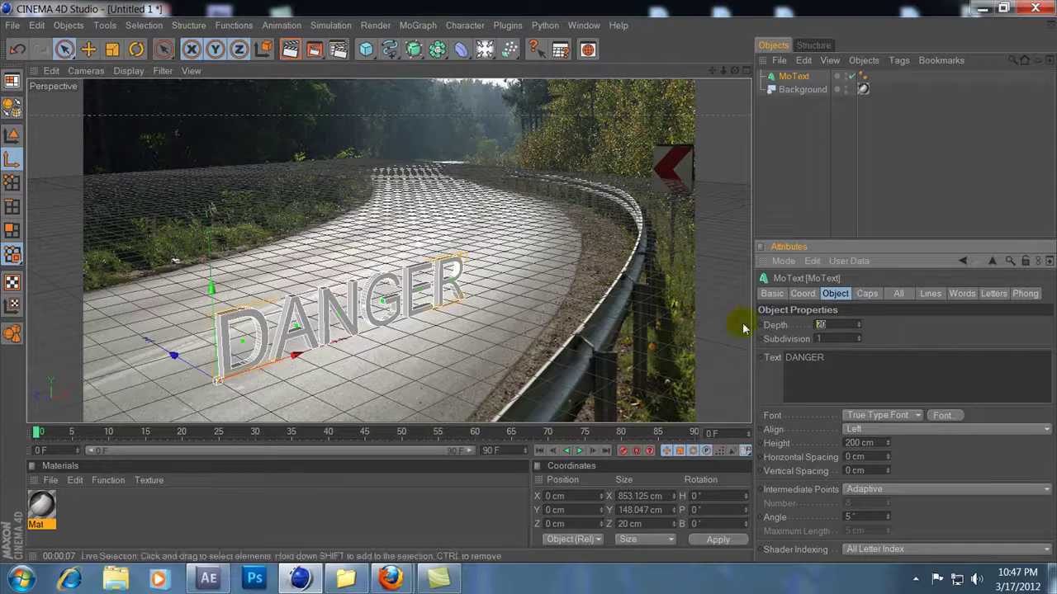
text(80)
click(890, 333)
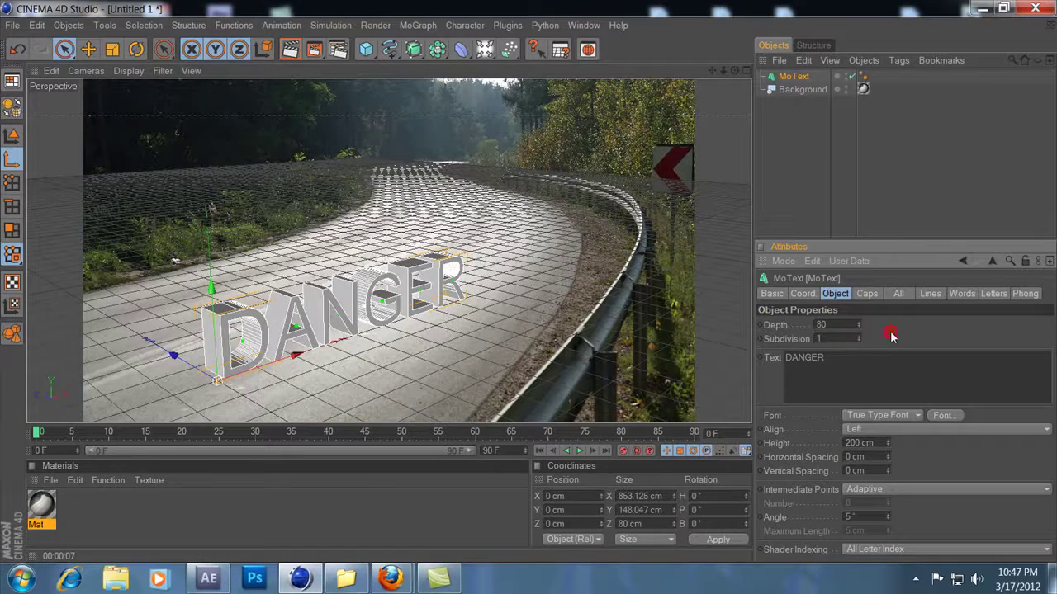
click(942, 416)
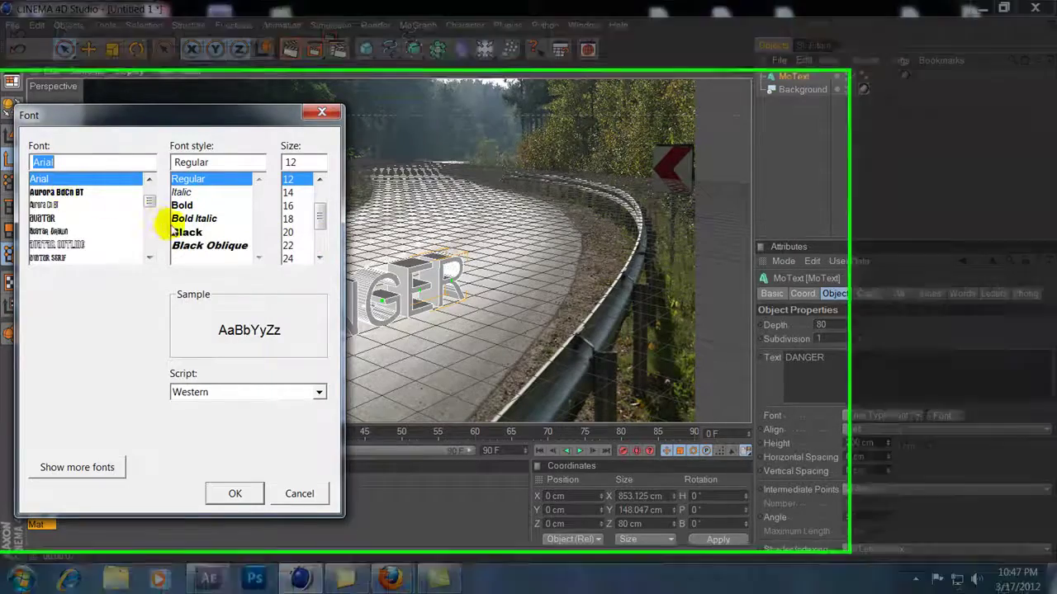
Try the Budmo Jiggler font in Bold Italic on DANGER and render a preview
click(189, 218)
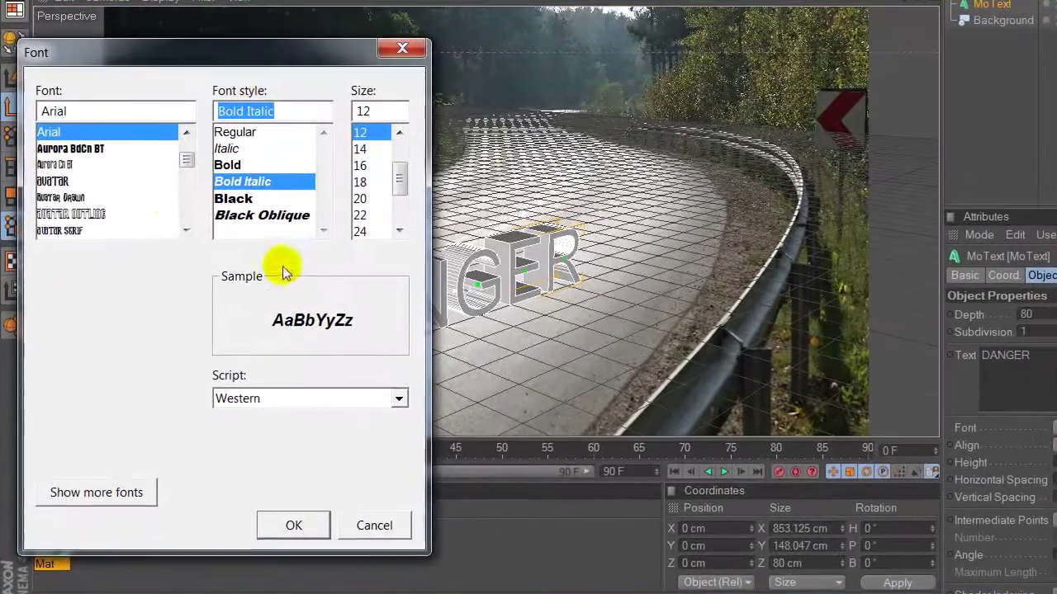
click(85, 198)
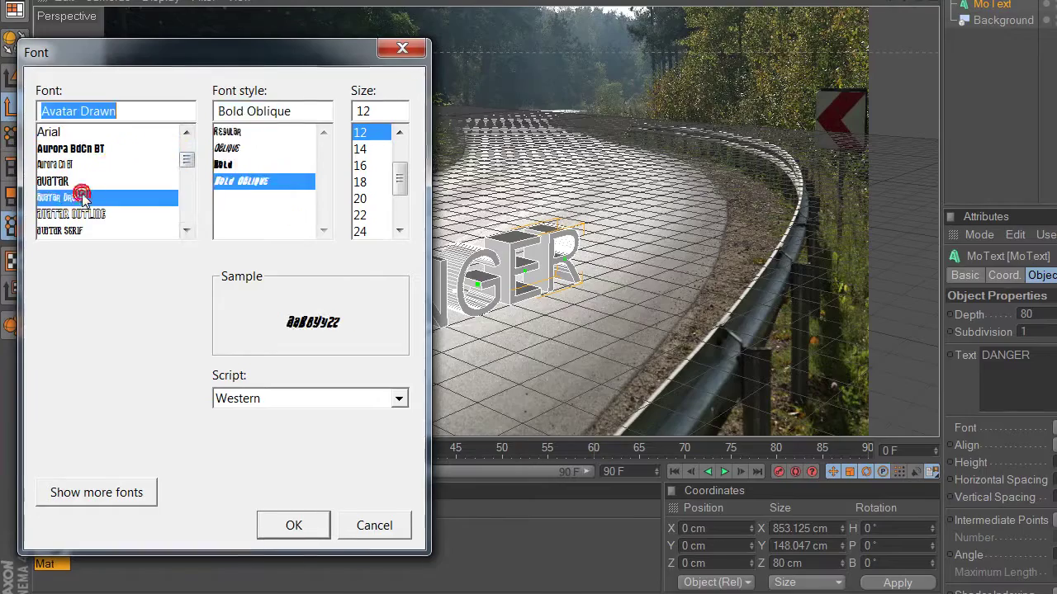
text(B)
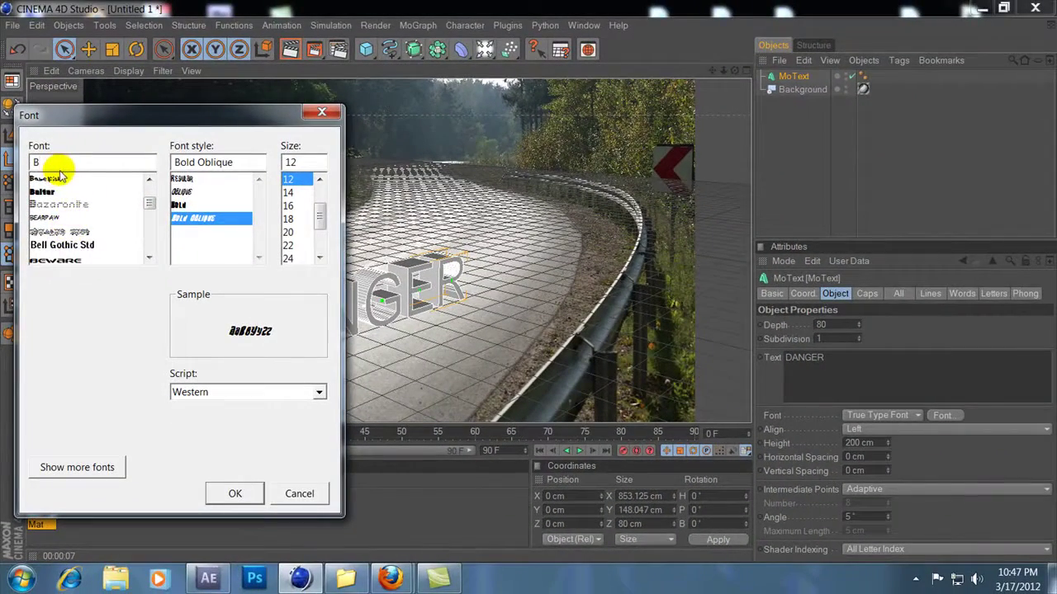
scroll(60, 214, down, 3)
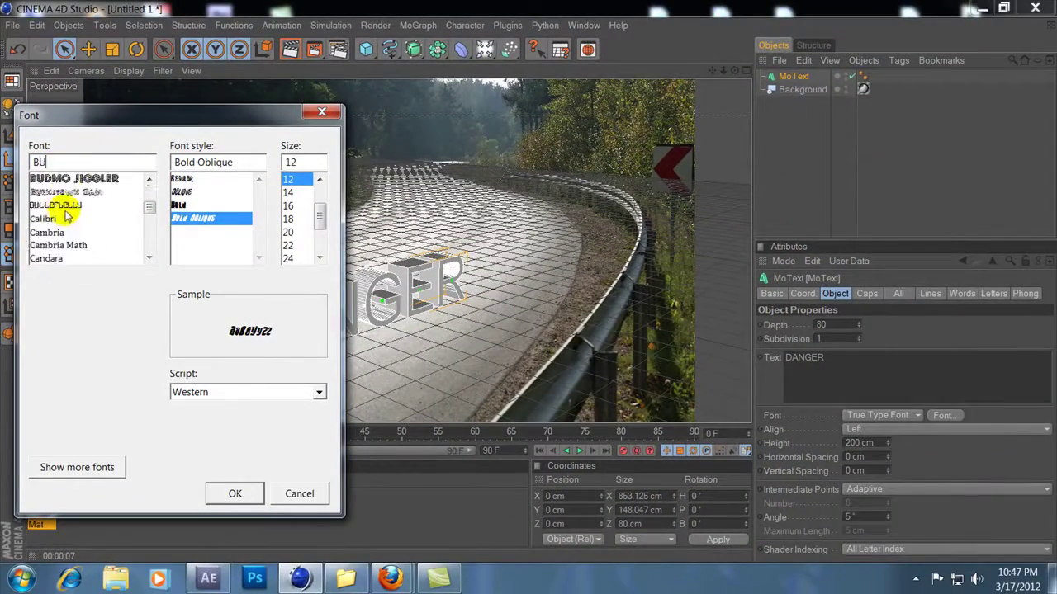
click(57, 178)
click(235, 493)
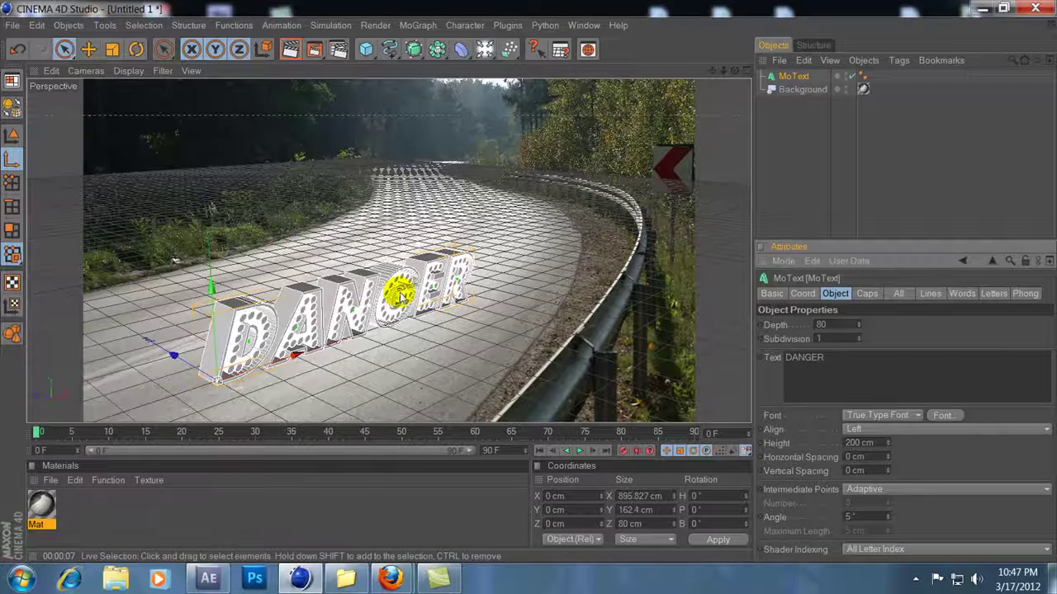
click(287, 58)
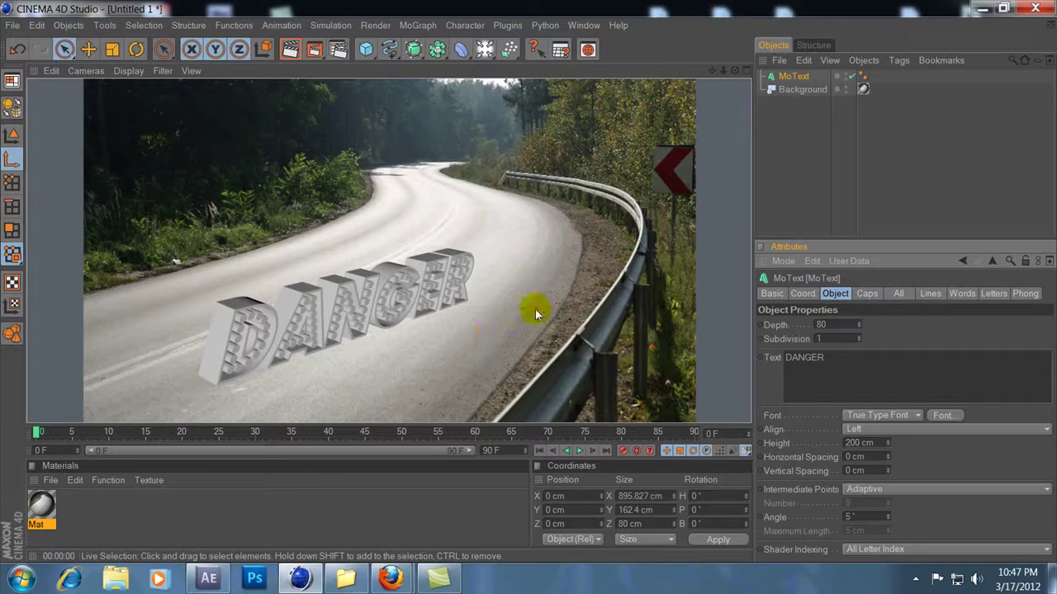
Switch the DANGER font to Everyday Formula in Bold style
click(942, 415)
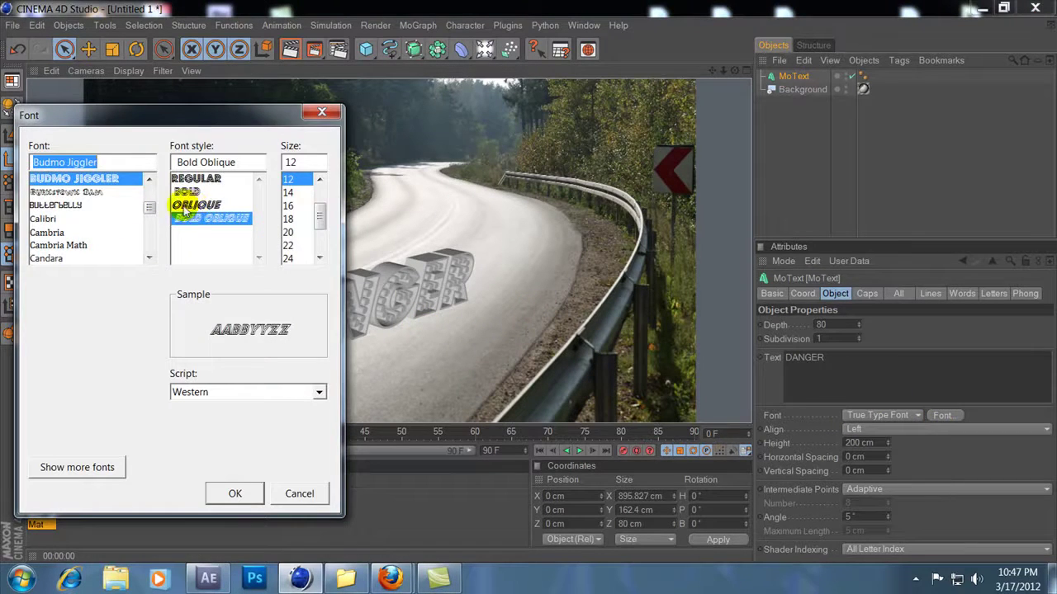
drag(147, 206, 149, 219)
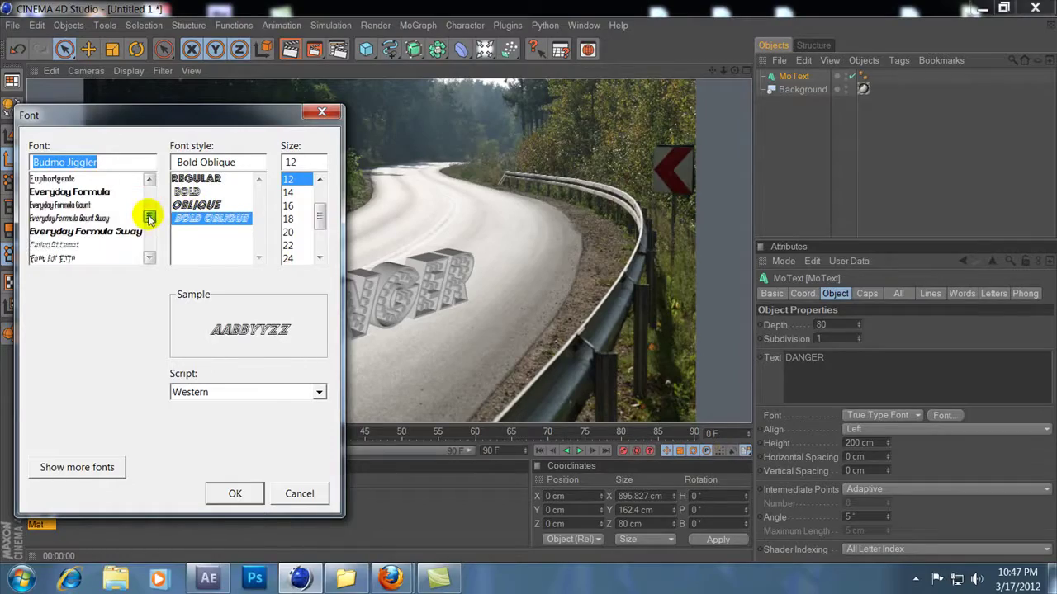
click(69, 192)
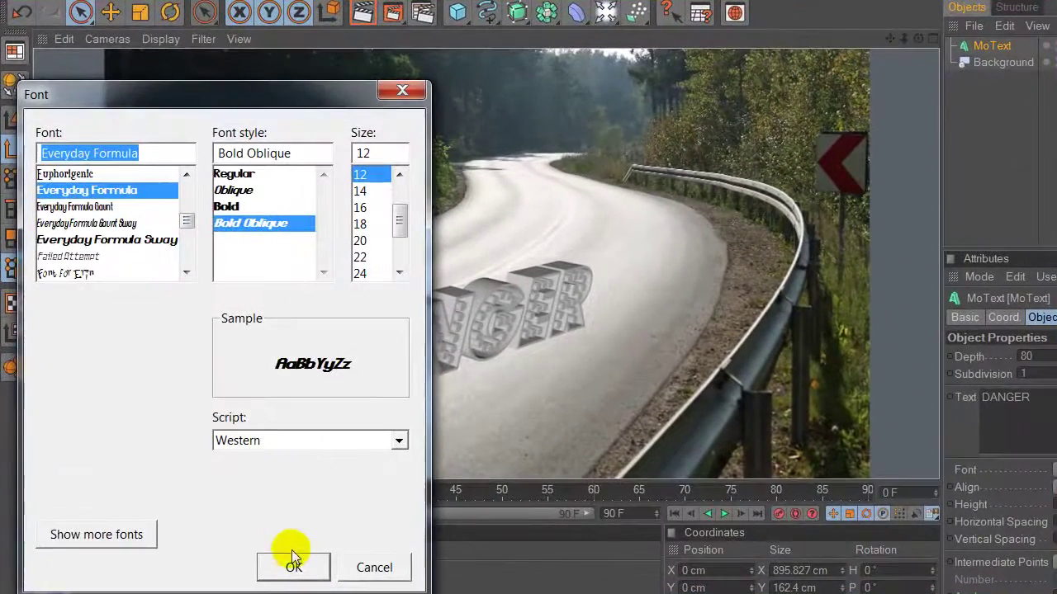
click(226, 206)
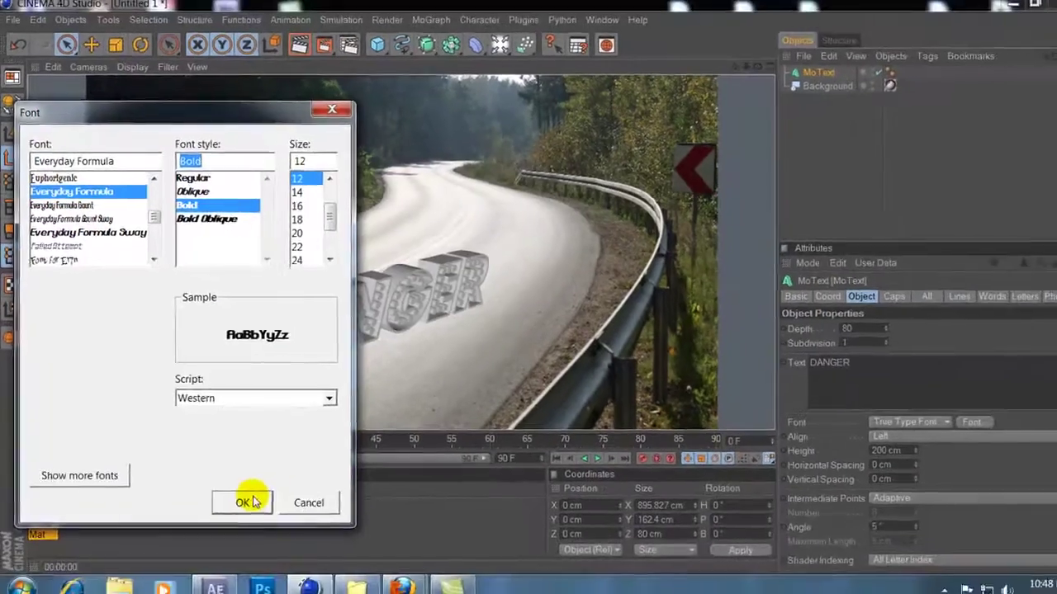
click(243, 503)
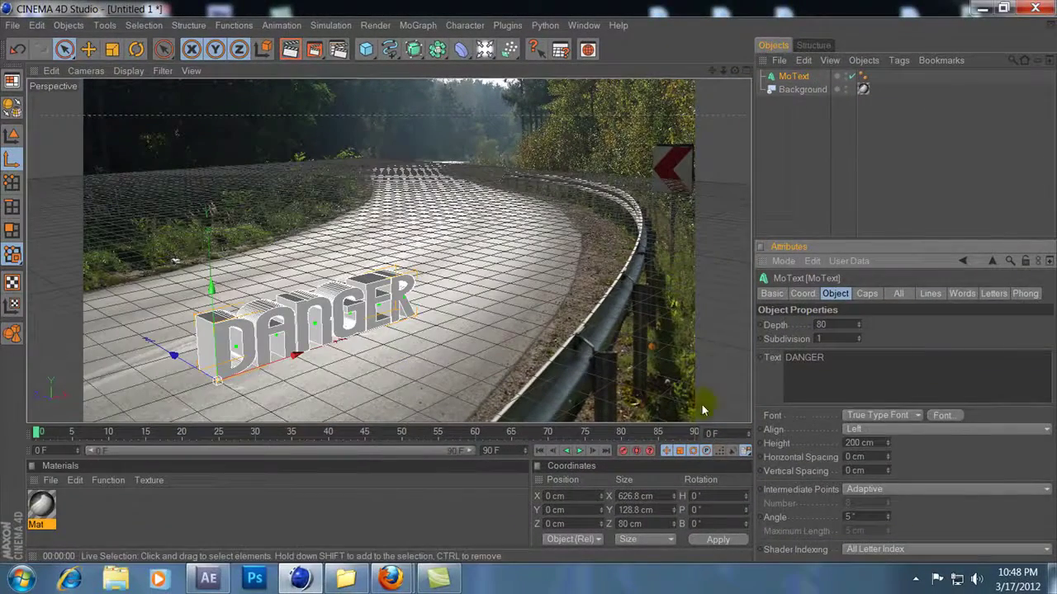
Render a preview and experiment with the DANGER letters' horizontal spacing
click(290, 49)
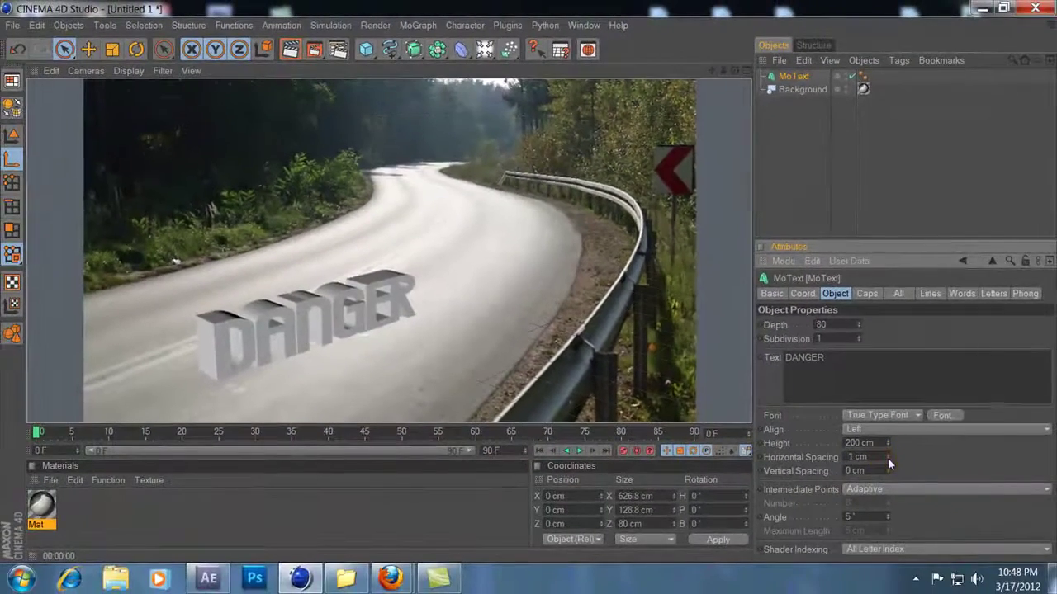
click(889, 456)
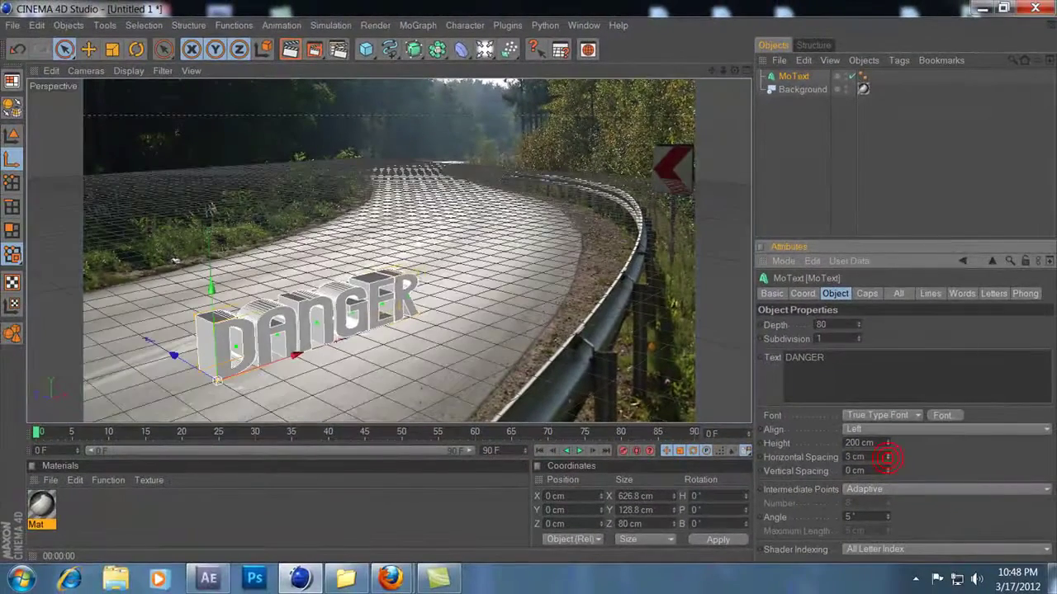
drag(888, 457, 888, 459)
click(290, 50)
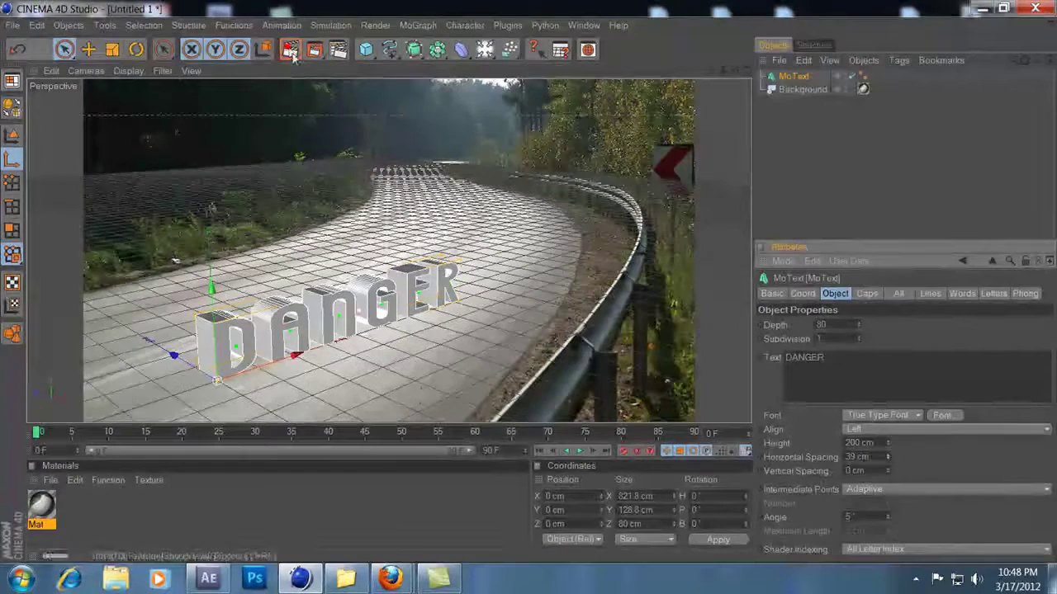
click(943, 416)
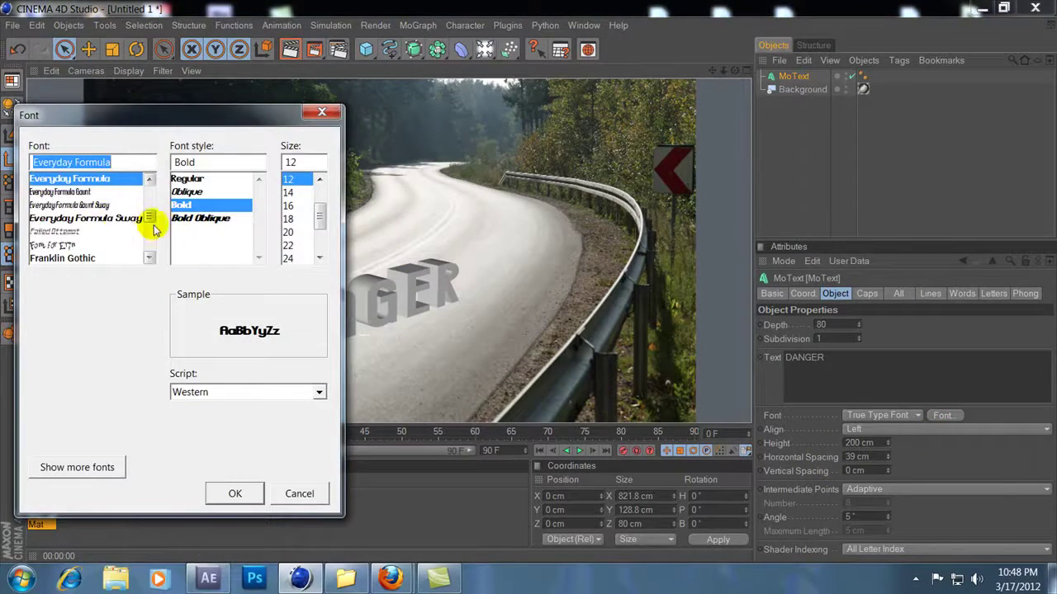
drag(152, 221, 150, 195)
click(83, 205)
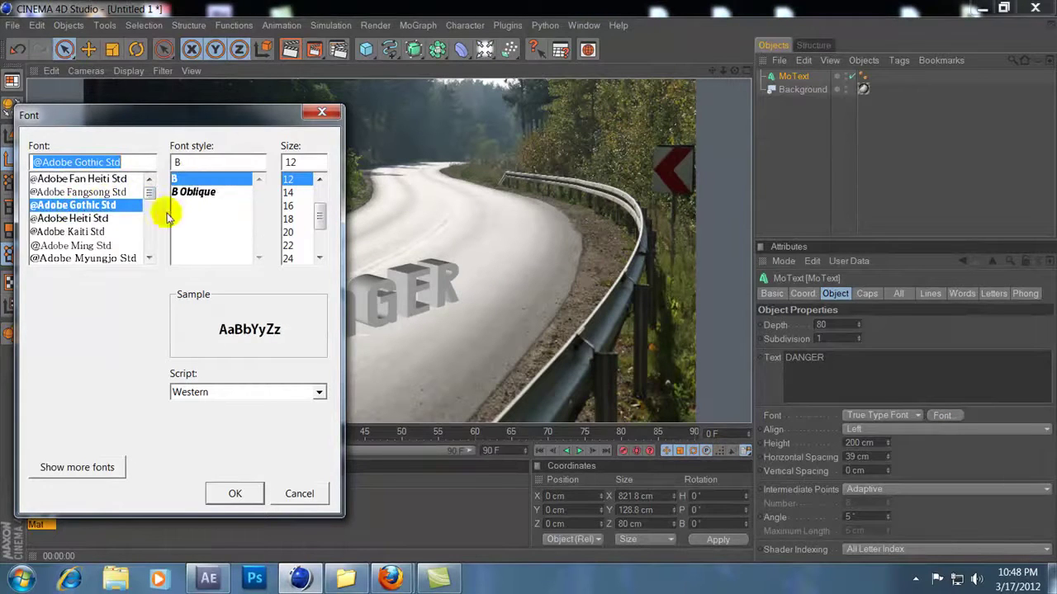
click(195, 192)
click(235, 493)
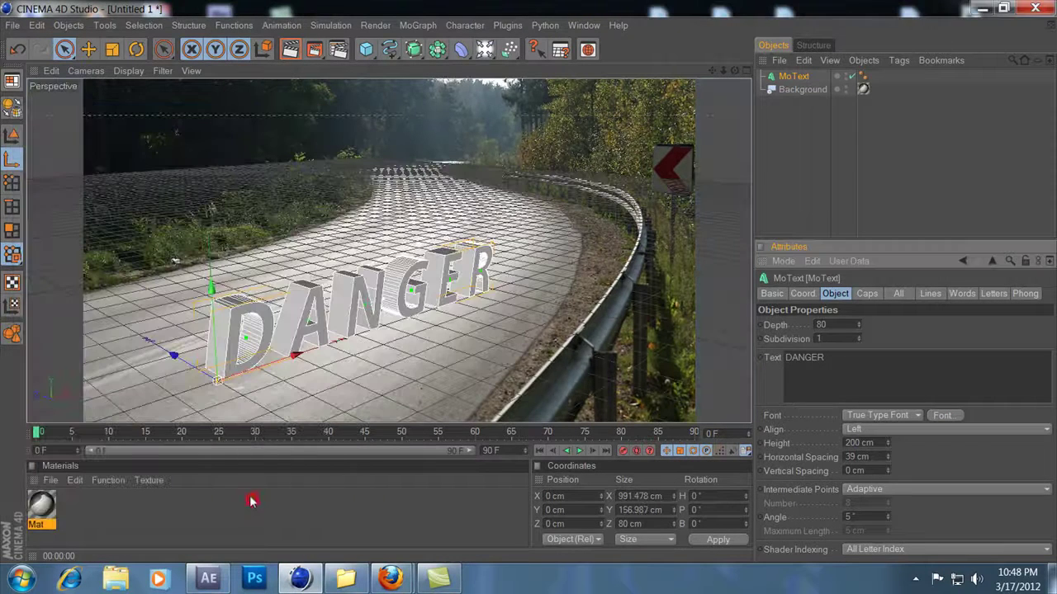
Render a preview and tighten the horizontal spacing to -2 cm
click(290, 50)
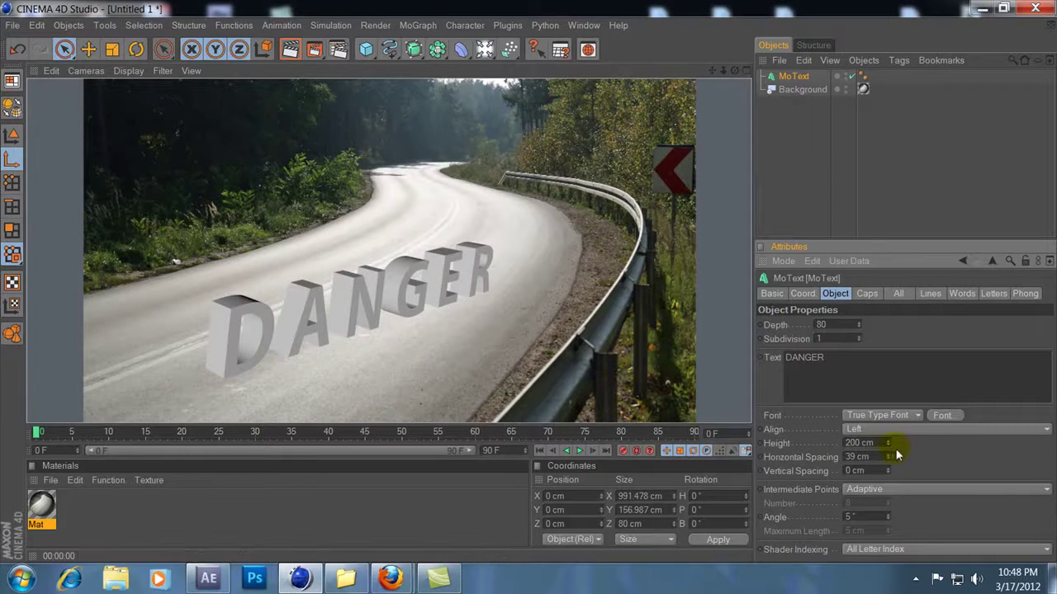
mouse_move(888, 456)
mouse_down()
mouse_move(888, 487)
mouse_move(889, 464)
mouse_up()
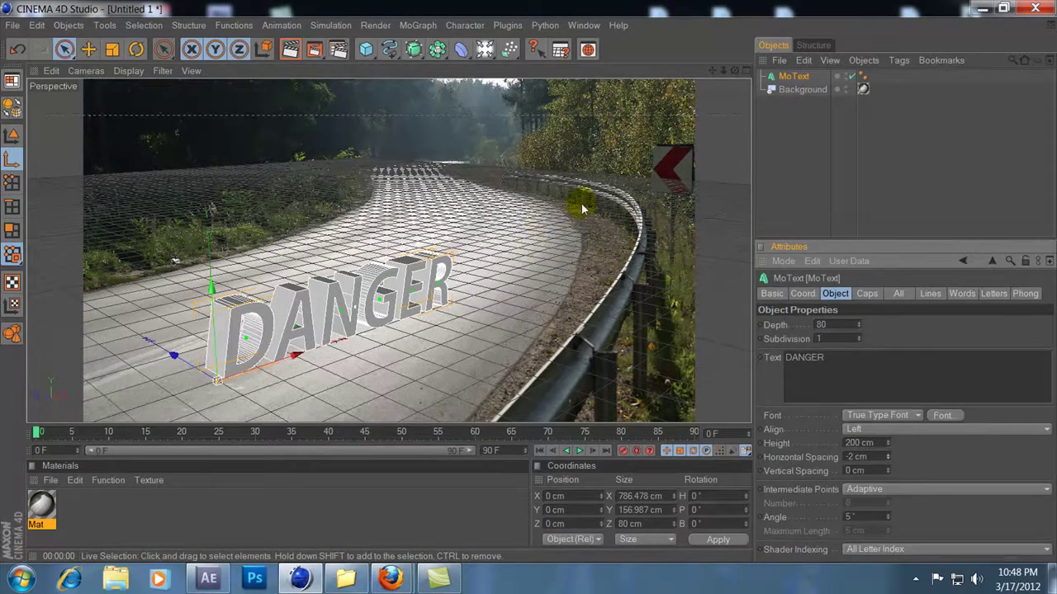
click(781, 148)
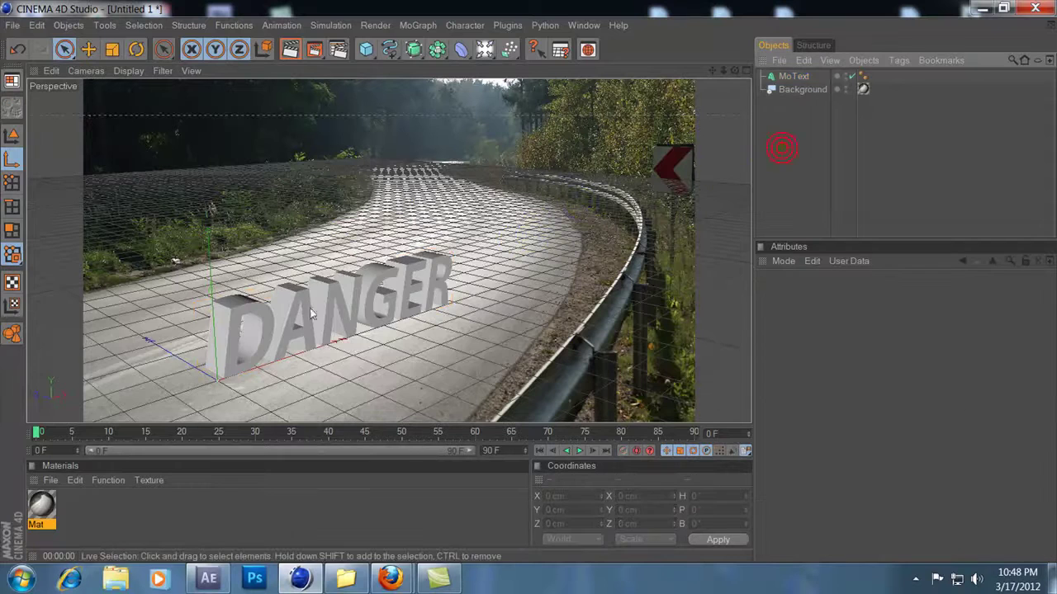
click(792, 76)
Set both Start and End caps to Fillet Cap and increase their steps
click(867, 294)
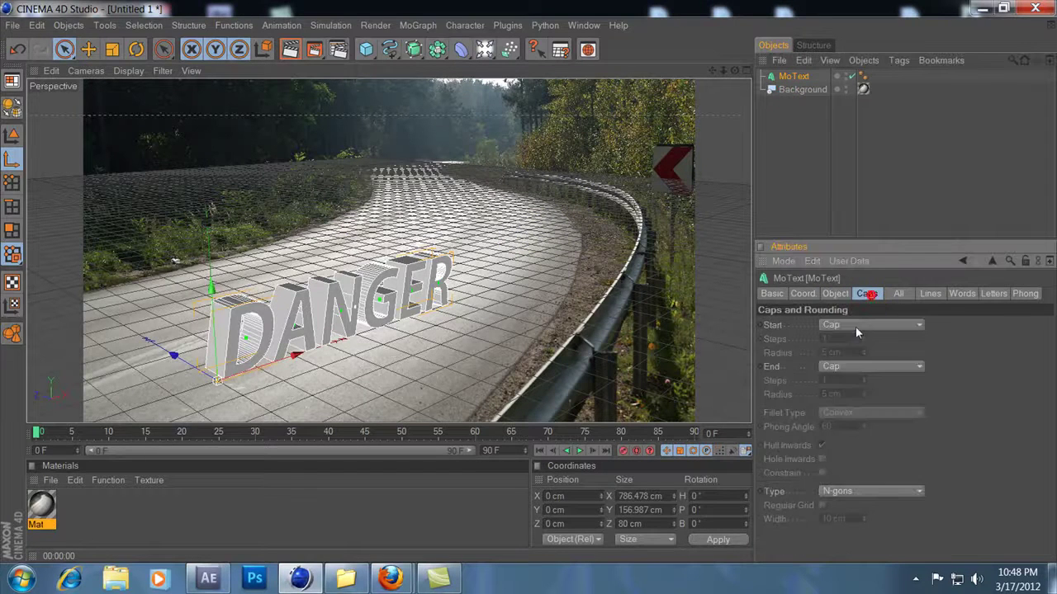
click(859, 367)
click(857, 386)
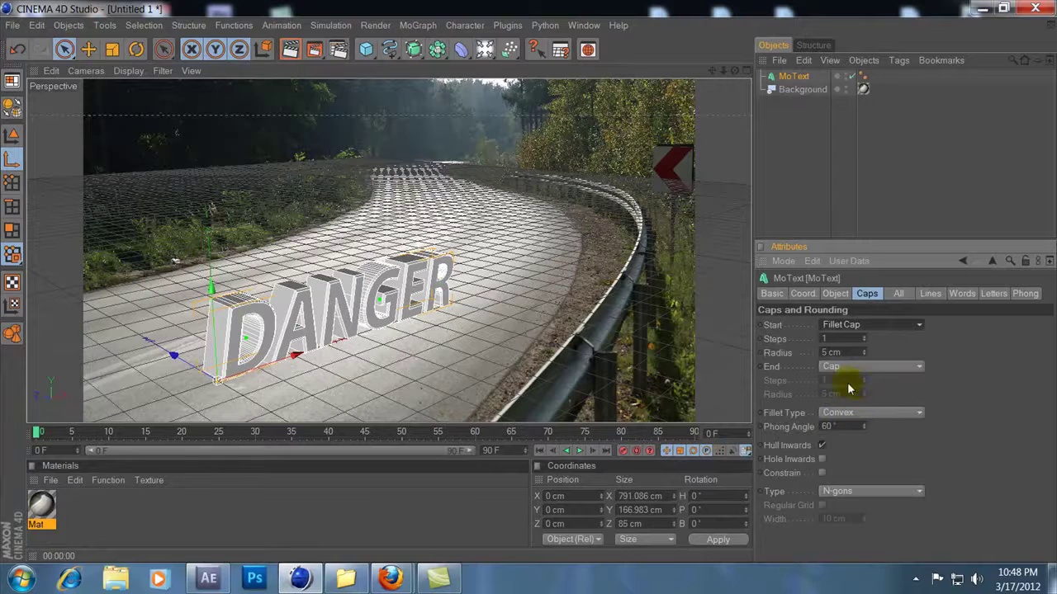
click(850, 366)
click(852, 425)
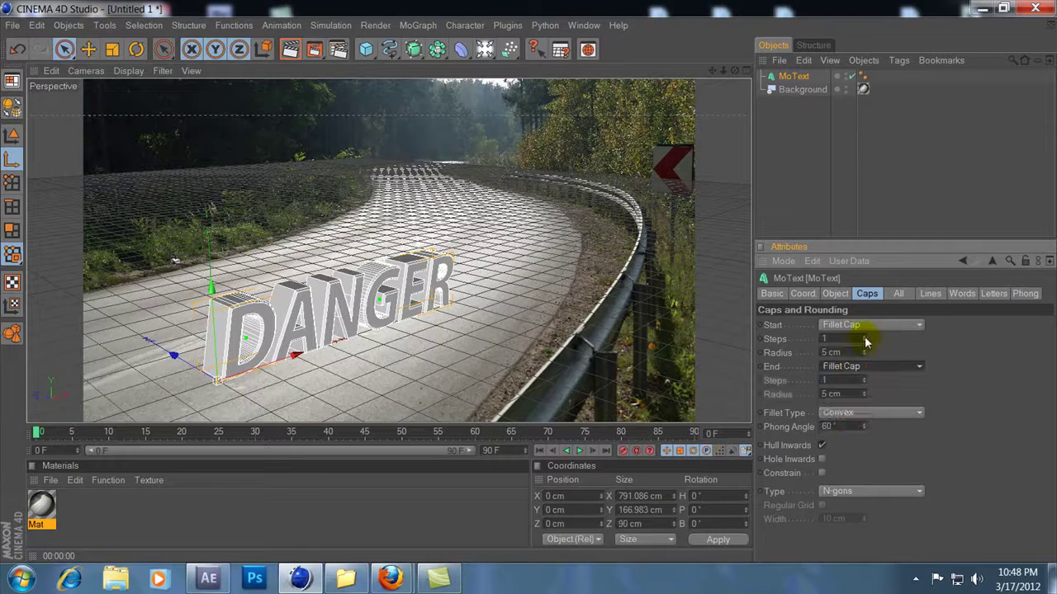
double_click(865, 341)
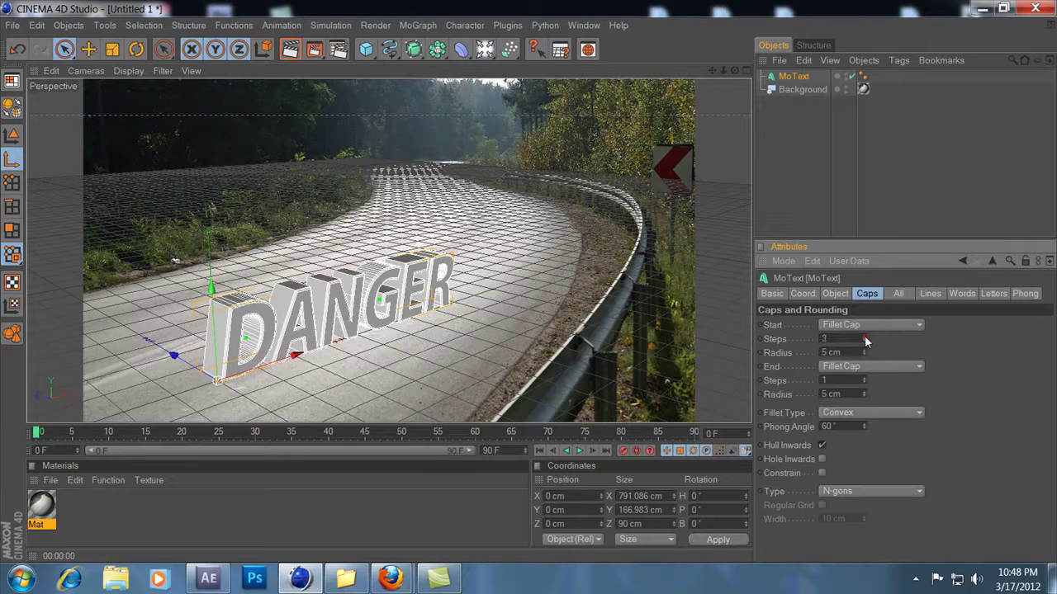
triple_click(864, 378)
Render a preview to check the rounded DANGER letter edges
click(793, 221)
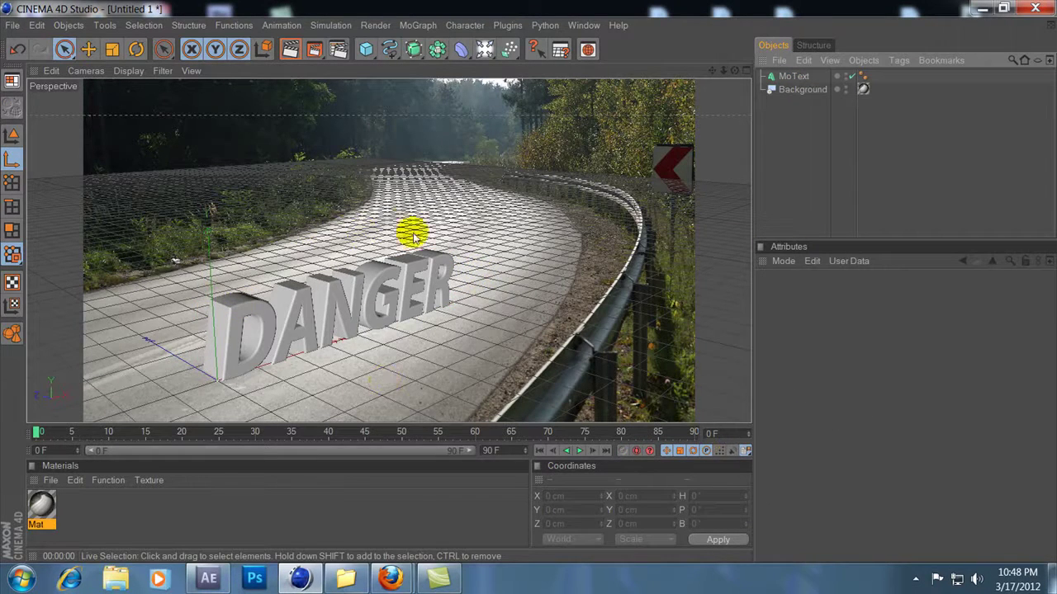
click(288, 50)
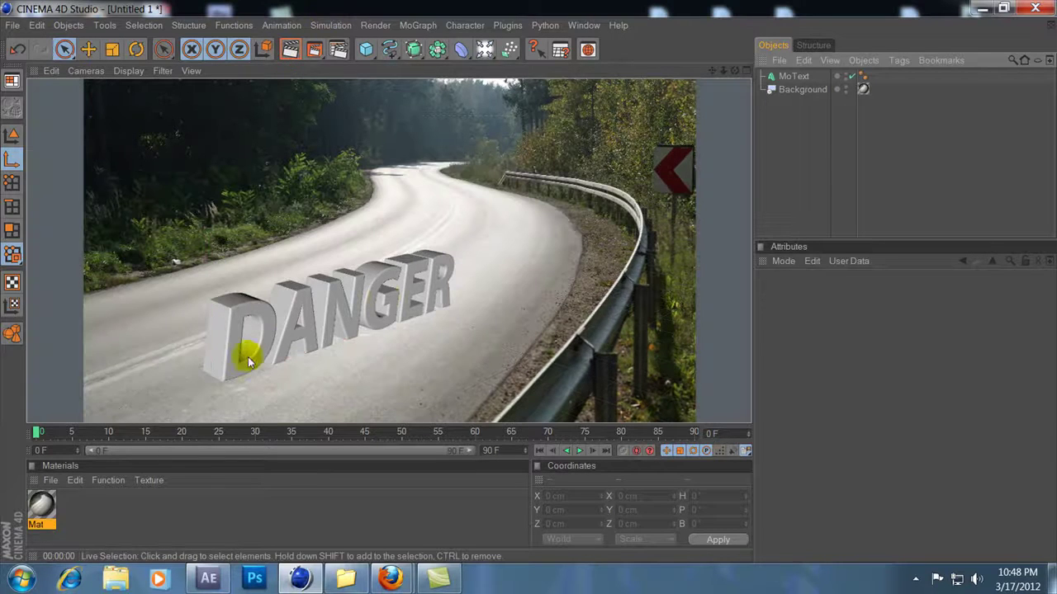
click(805, 119)
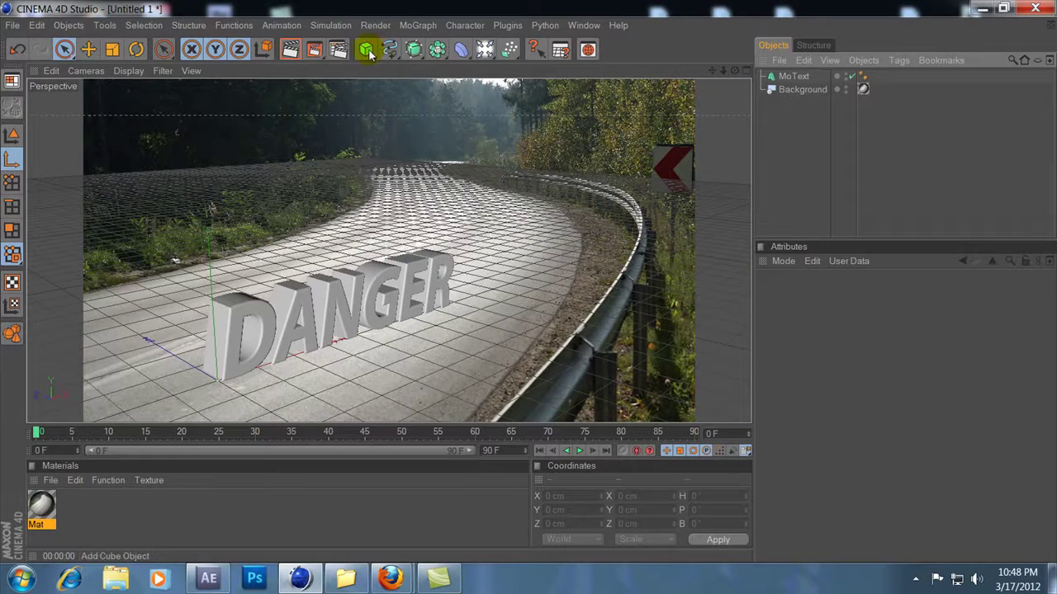
Add a Plane object under the text and render a preview
drag(368, 56, 482, 83)
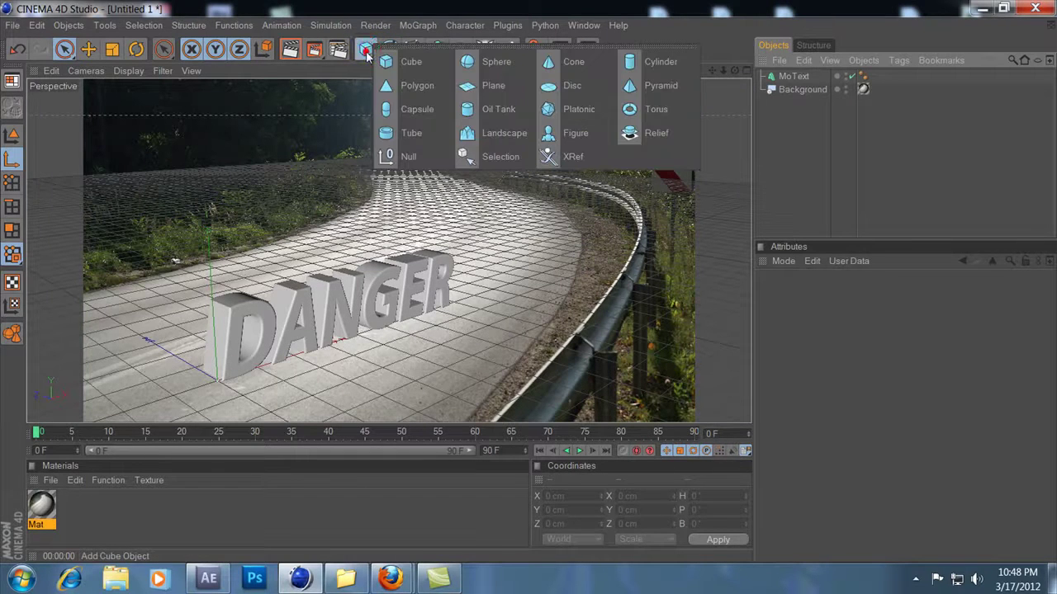
click(491, 86)
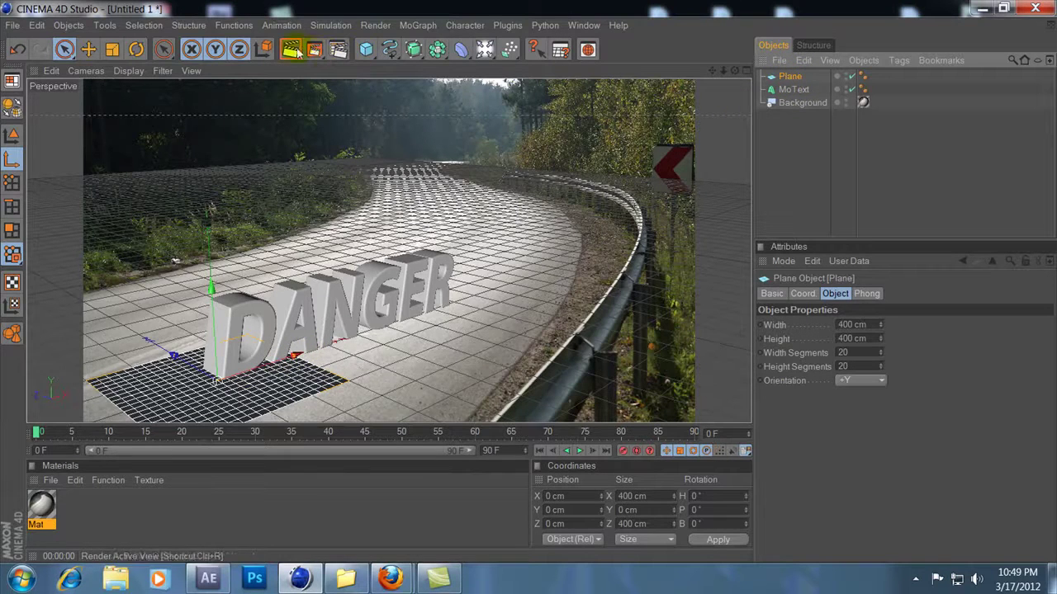
key(ctrl+r)
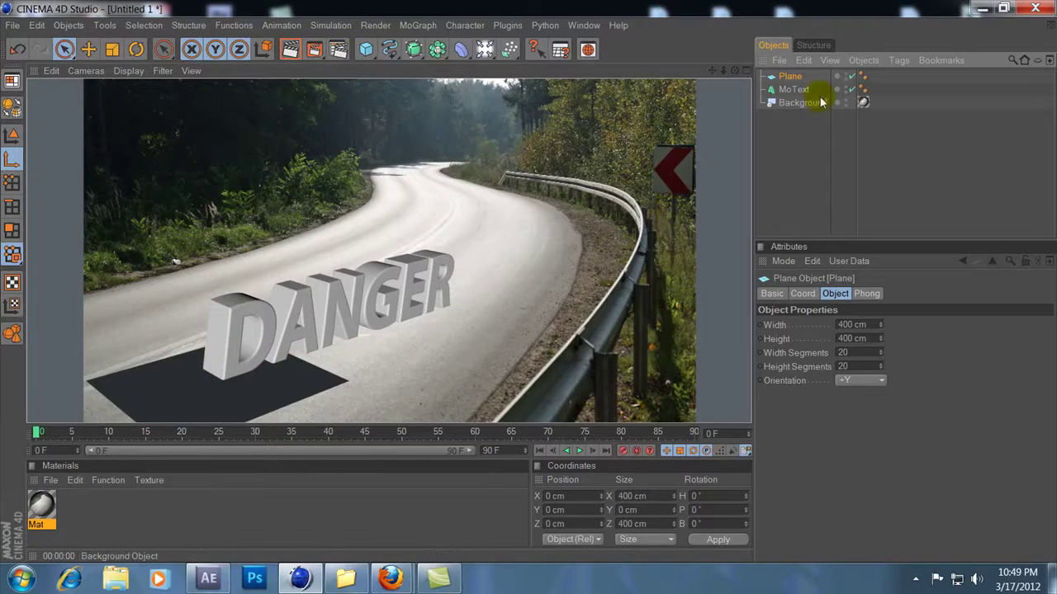
Give the Plane a Compositing tag and set it to blend into the background photo
right_click(797, 81)
mouse_move(850, 83)
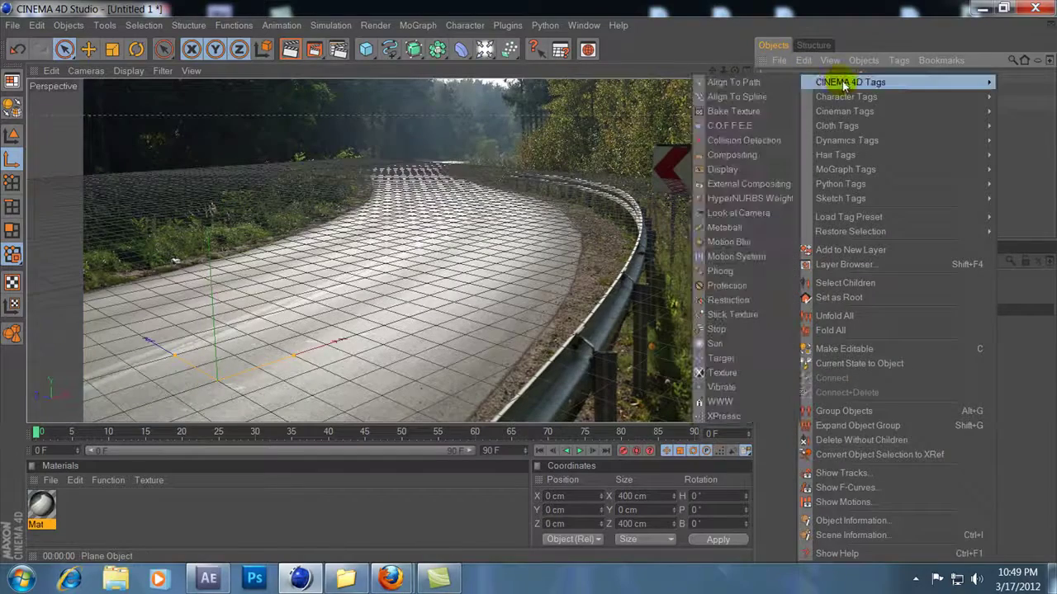
click(730, 156)
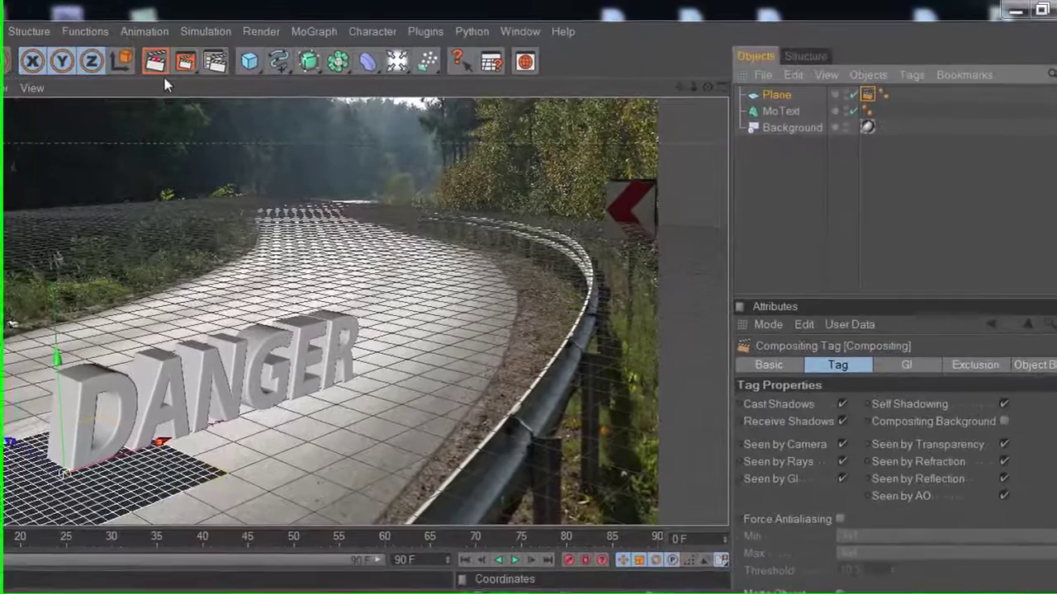
click(155, 62)
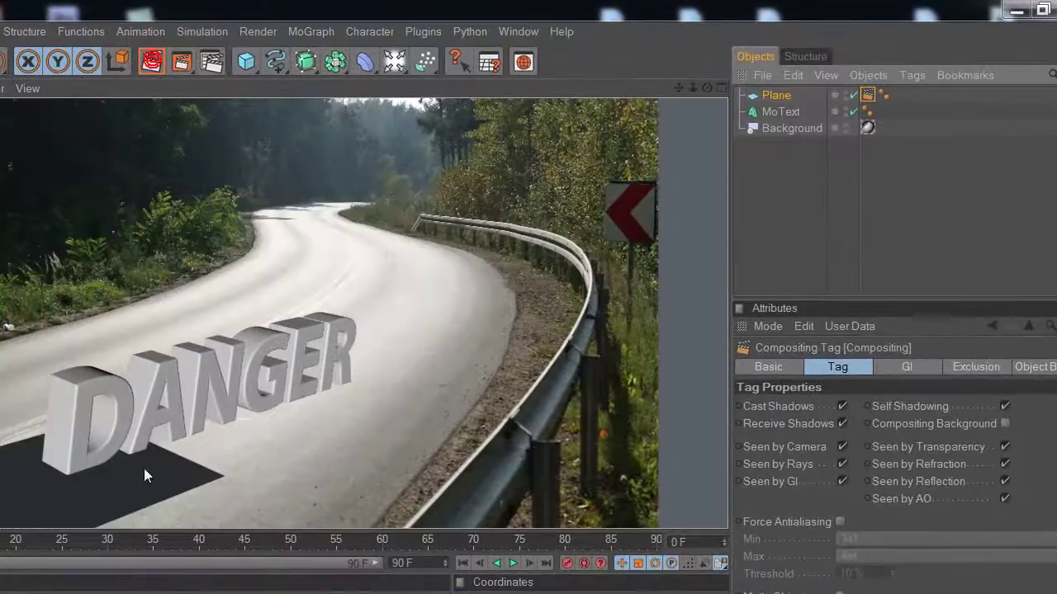
click(1004, 424)
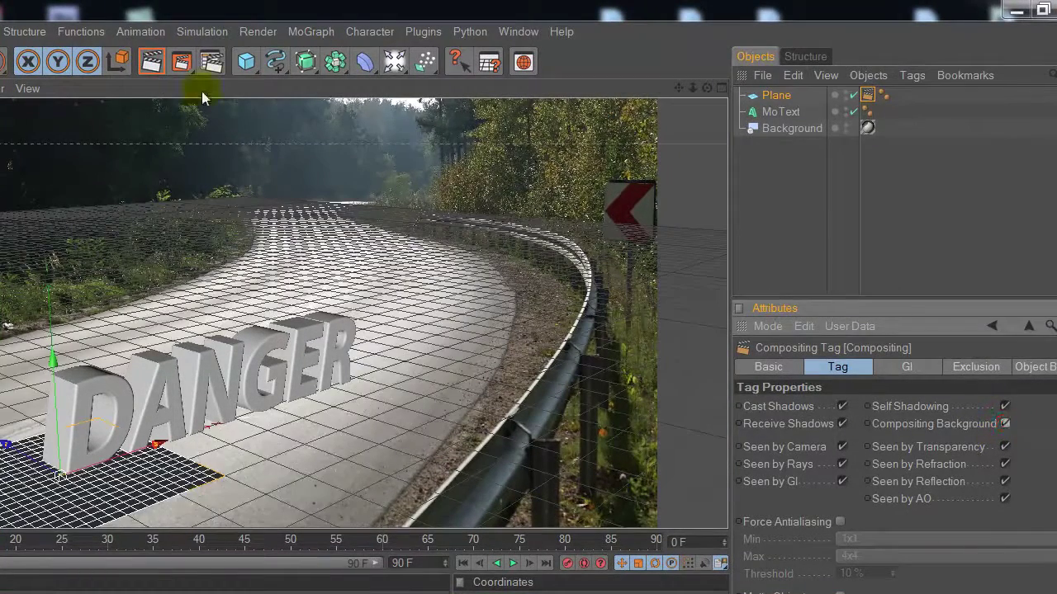
click(155, 61)
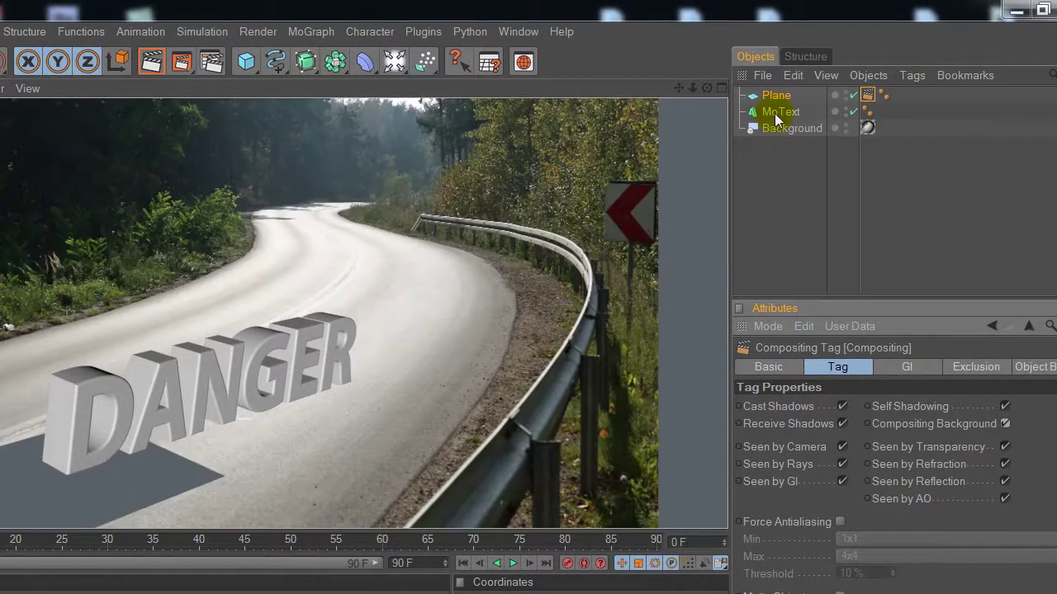
Drag the Mat material onto the Plane object
click(776, 97)
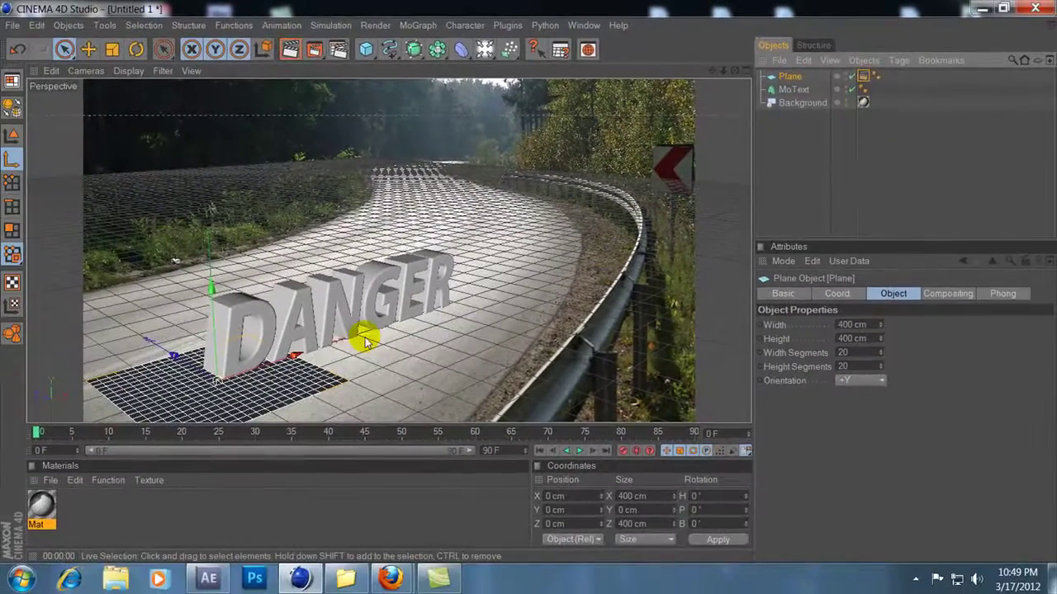
drag(42, 504, 113, 480)
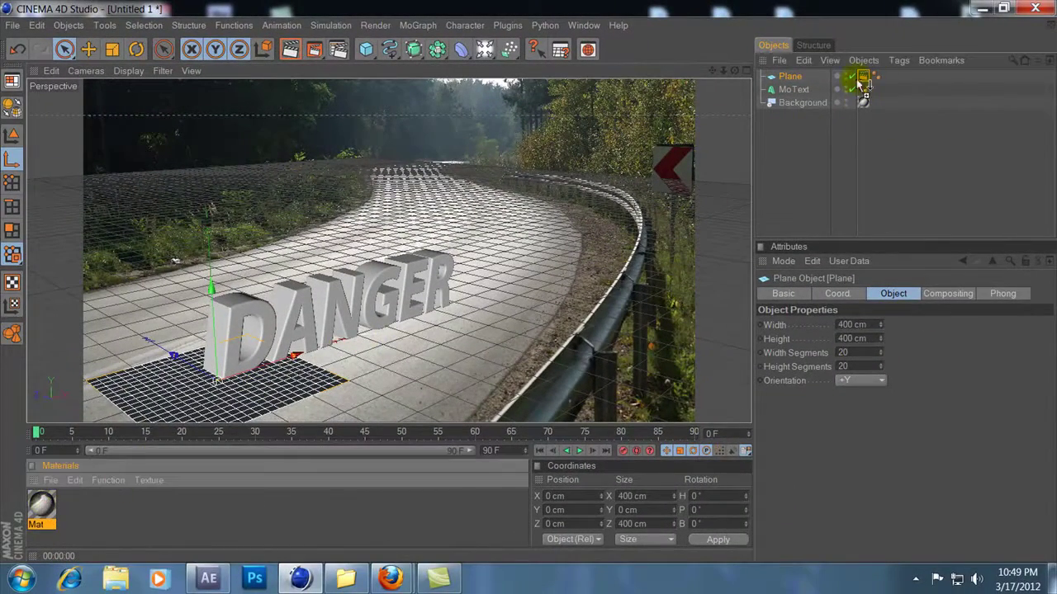
drag(842, 80, 846, 78)
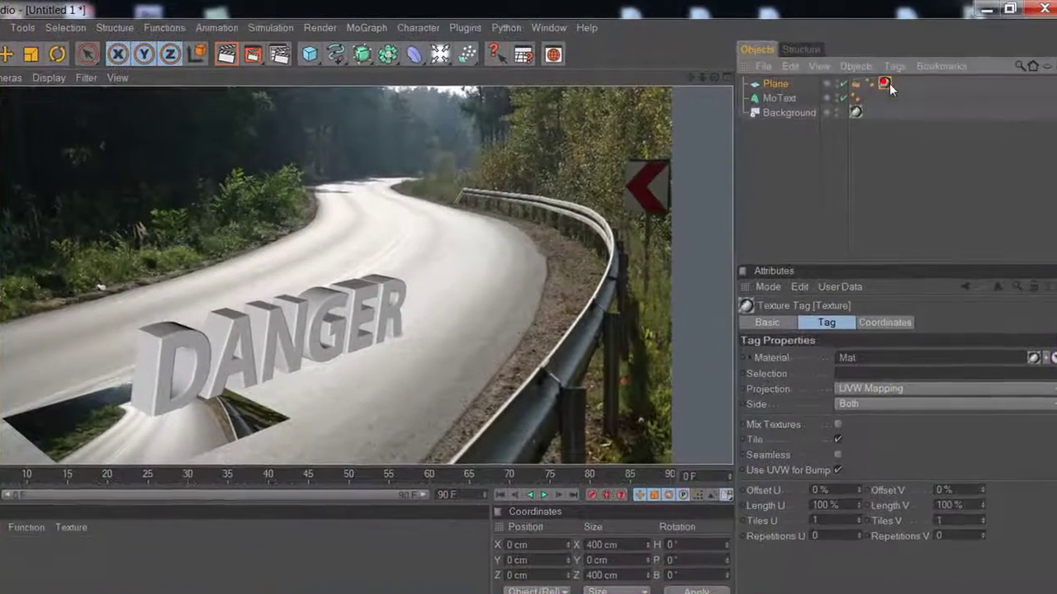
Replace the Plane's texture tag with a copy of the Background's Frontal texture tag and render
click(861, 76)
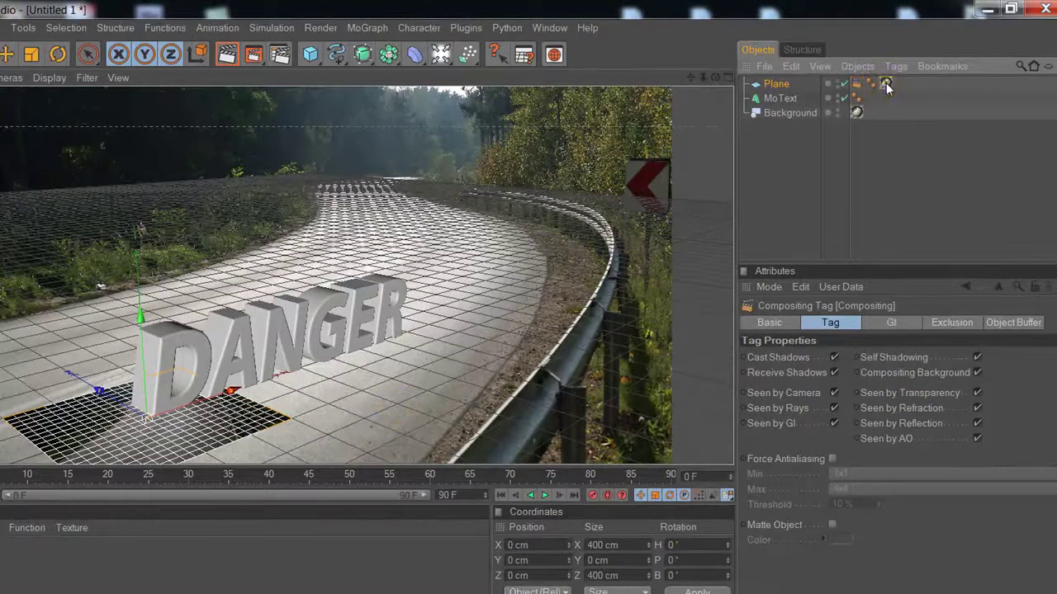
drag(886, 86, 882, 115)
click(856, 115)
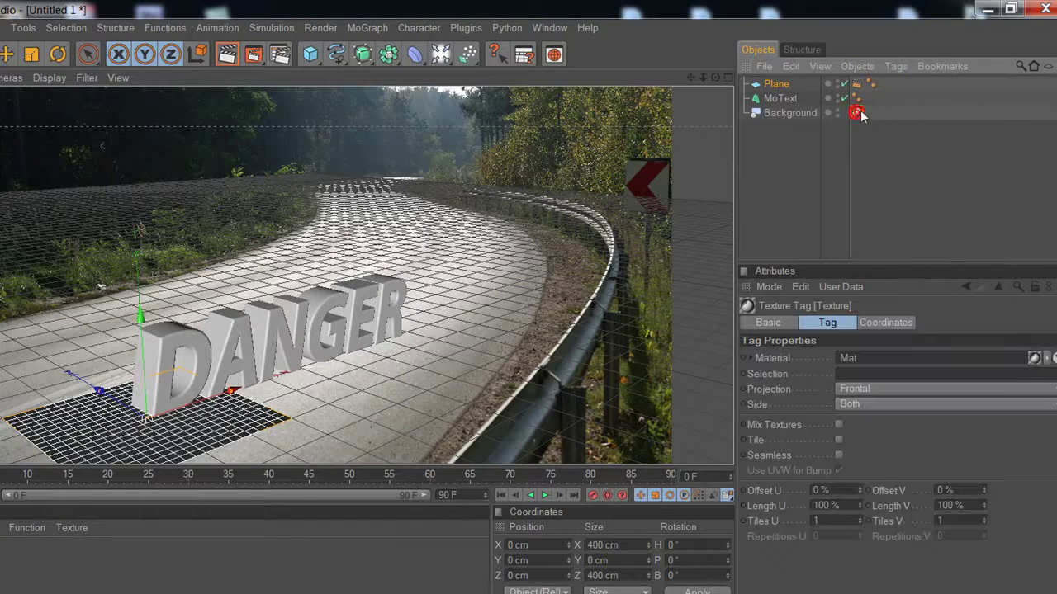
ctrl+drag(882, 86, 883, 84)
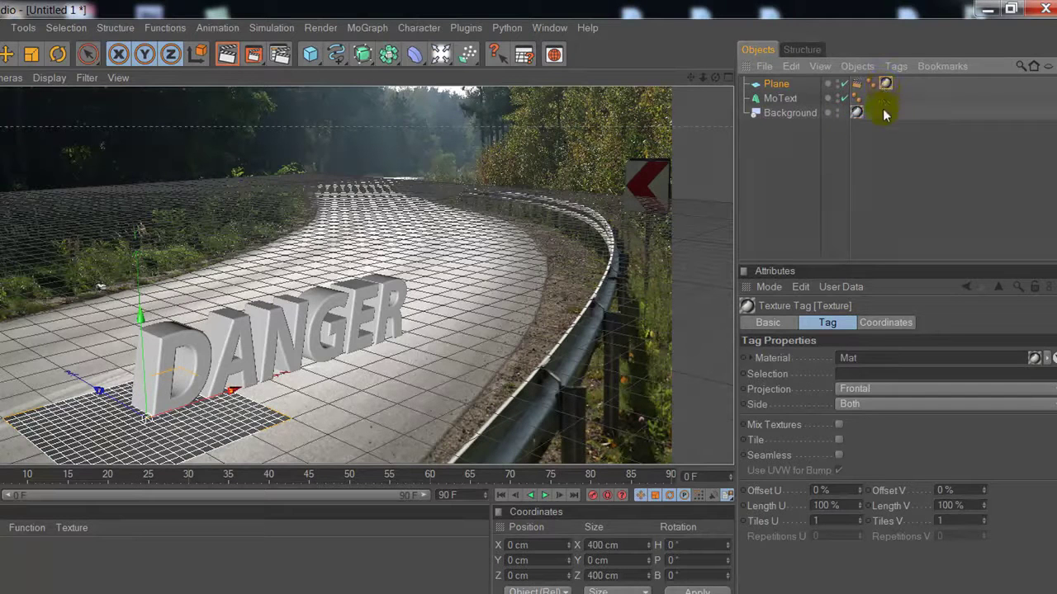
click(227, 56)
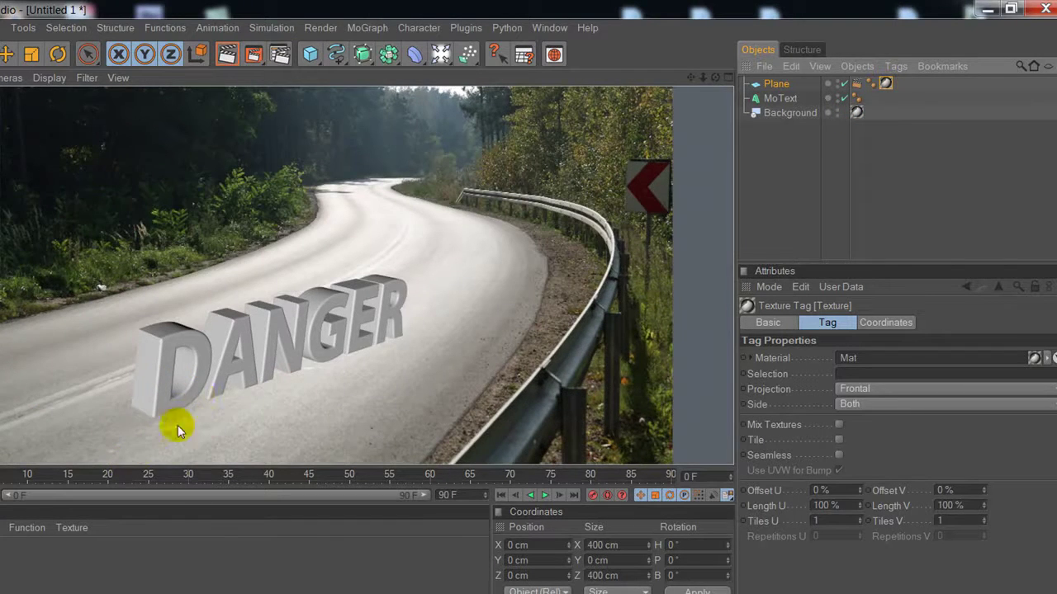
Enable Compositing Background in the Plane's Compositing tag
click(857, 85)
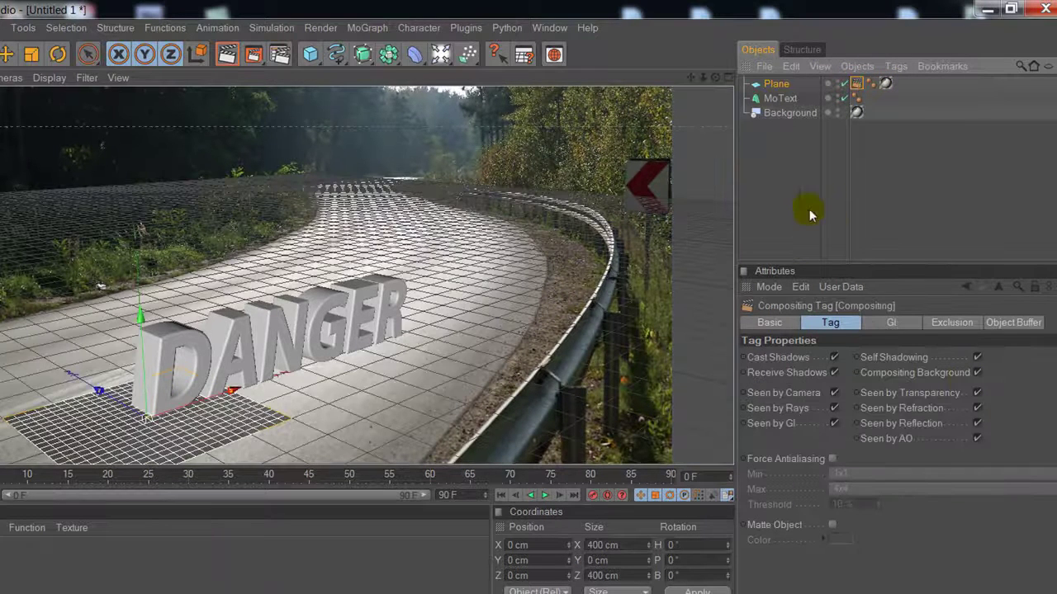
click(978, 373)
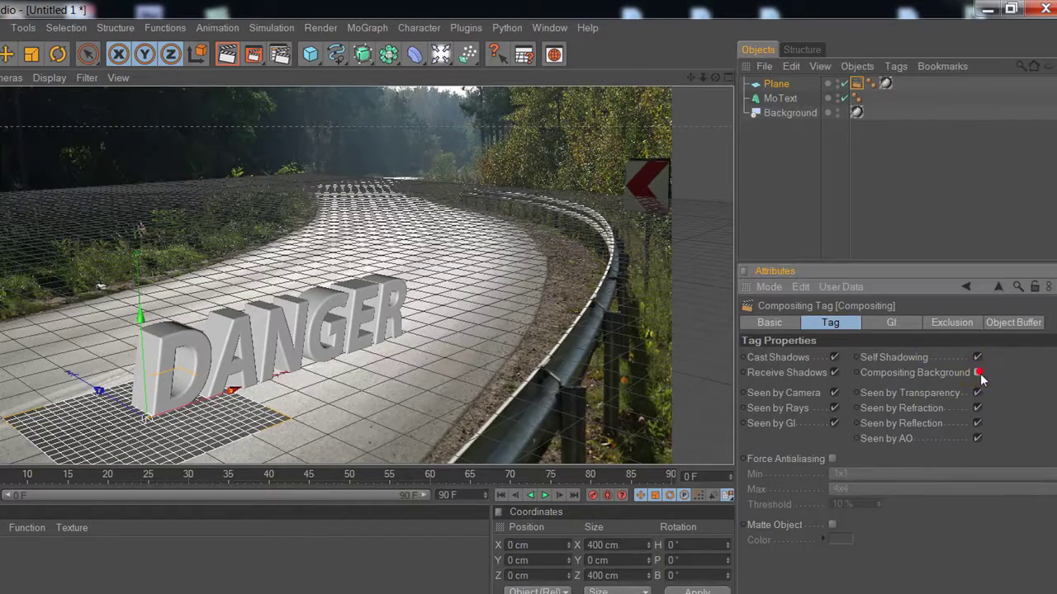
click(777, 86)
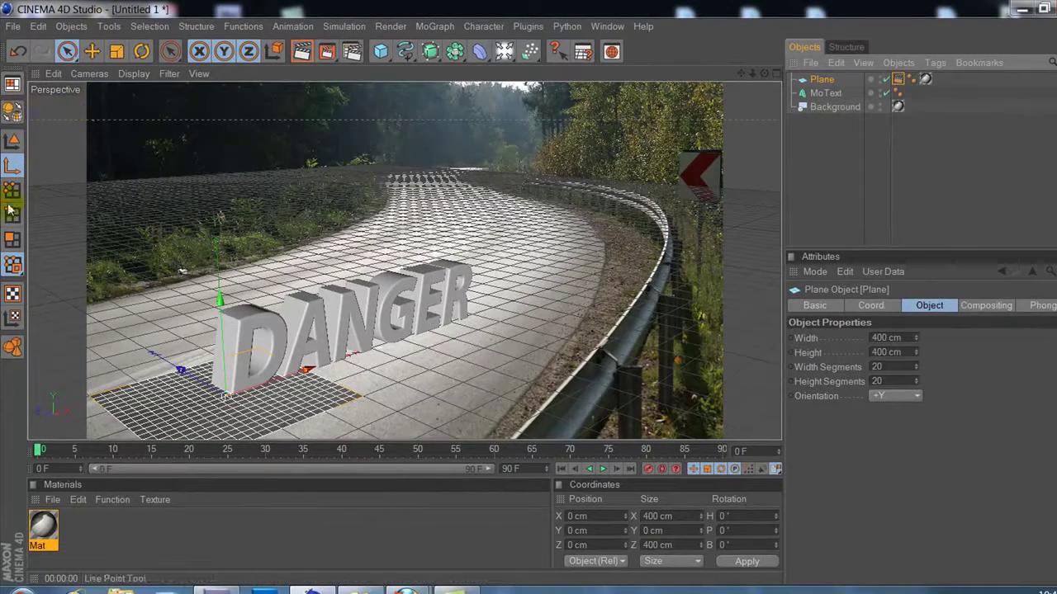
Scale the plane to about 1091 cm wide and deeper, then slide it right and forward
click(117, 51)
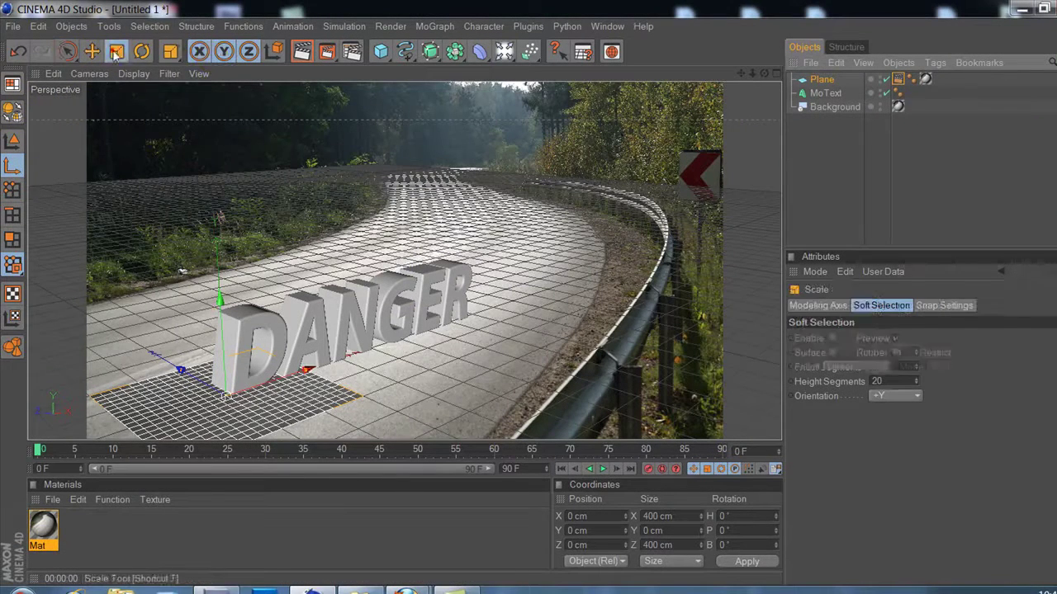
drag(351, 310, 314, 364)
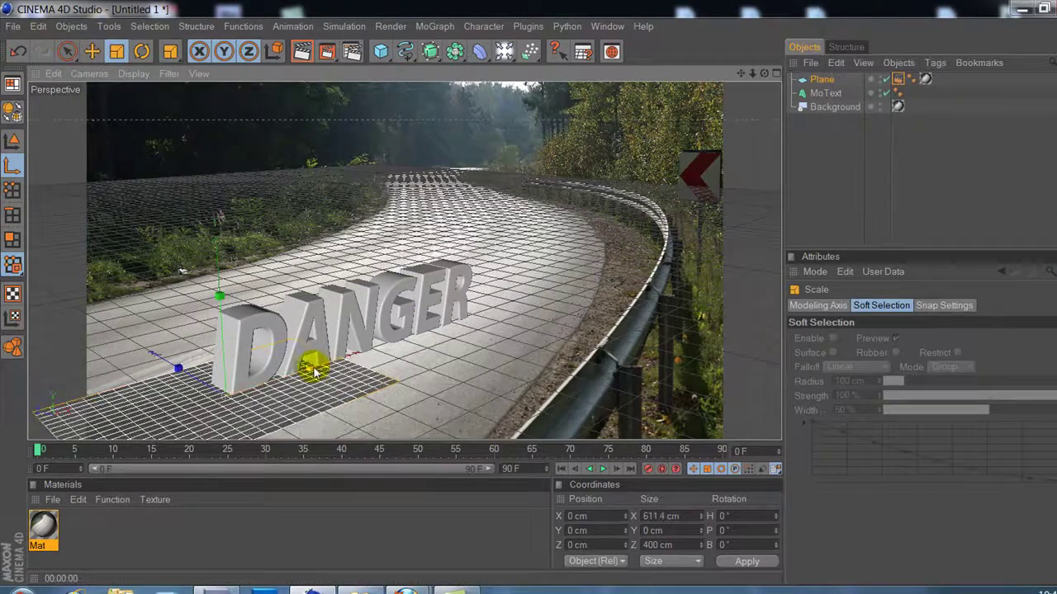
drag(170, 379, 306, 353)
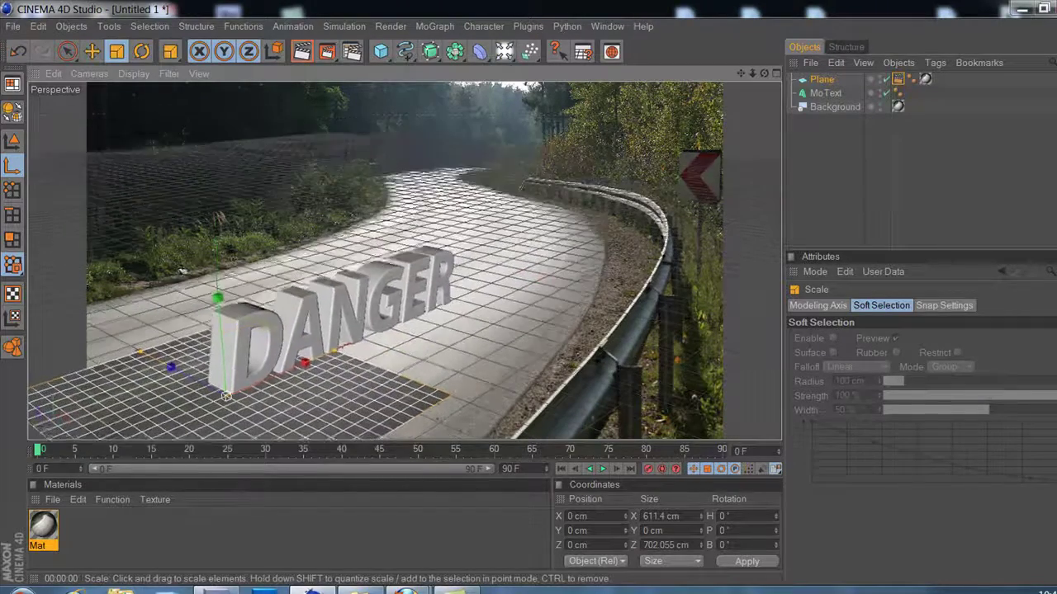
alt+drag(422, 356, 549, 292)
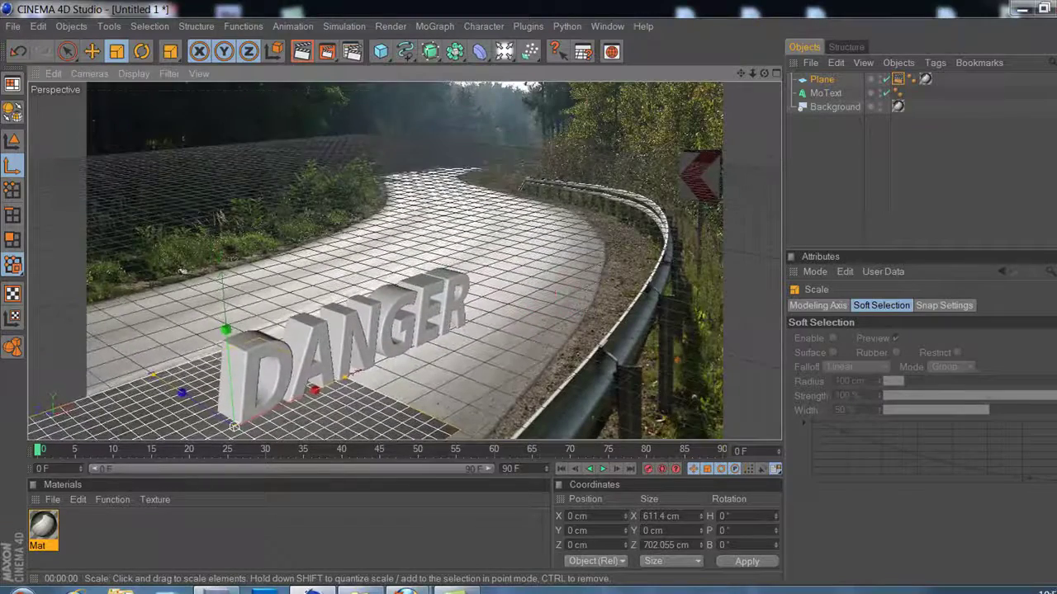
drag(316, 396, 550, 295)
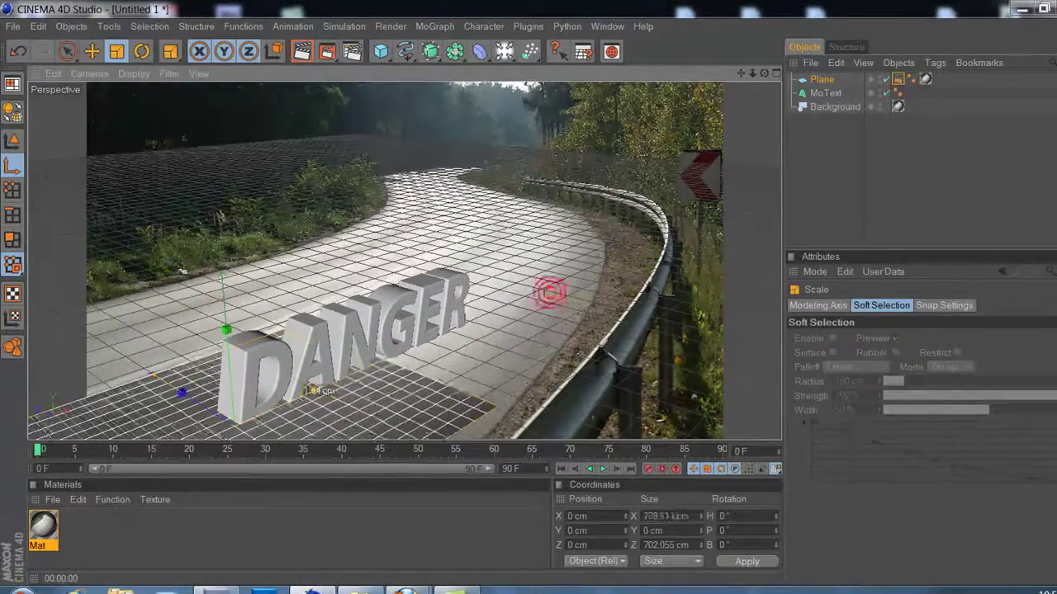
drag(179, 406, 191, 393)
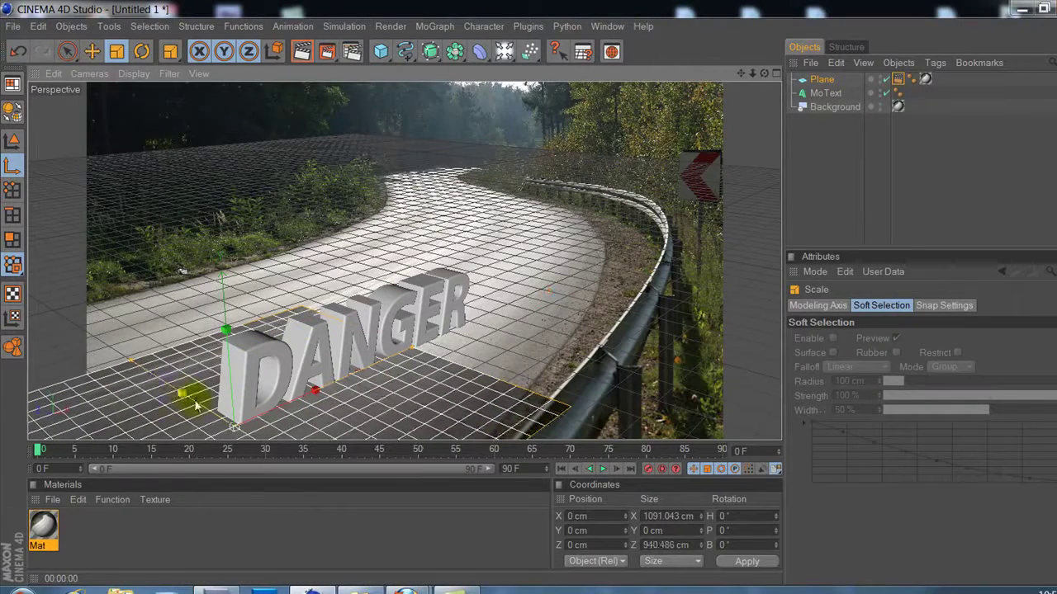
click(67, 51)
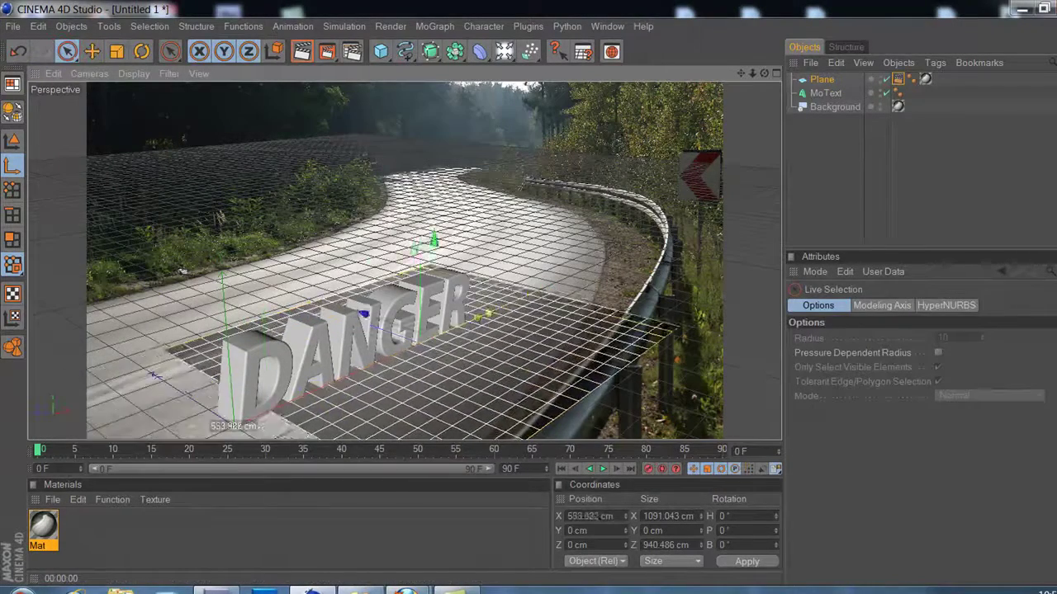
drag(316, 403, 460, 325)
drag(336, 329, 370, 342)
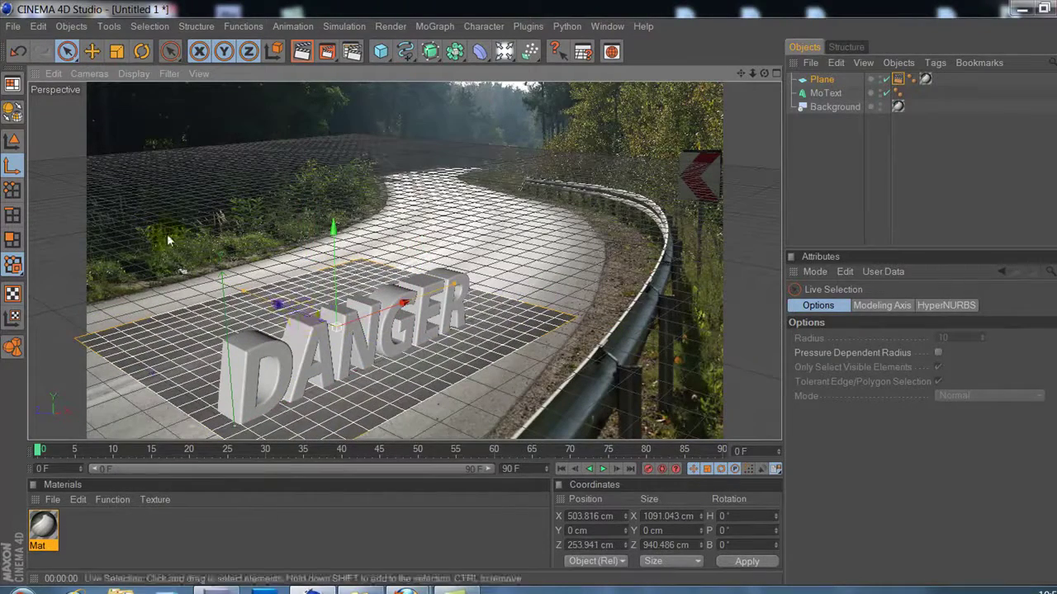
Stretch the plane to about 2086 cm wide, move it to X 800 cm, and render
click(118, 51)
click(389, 312)
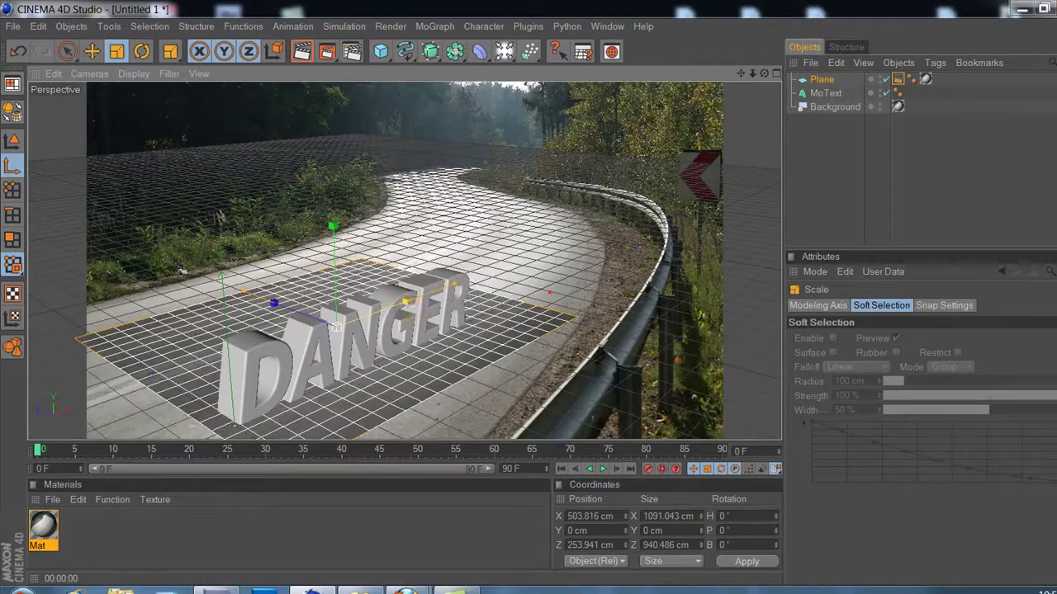
drag(548, 291, 161, 278)
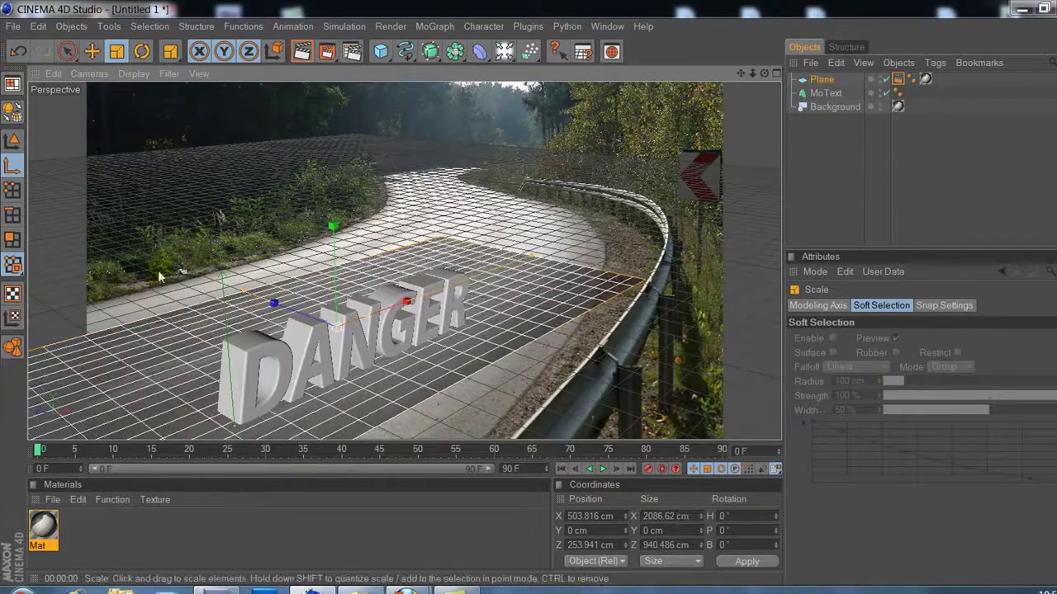
click(67, 51)
drag(405, 302, 427, 294)
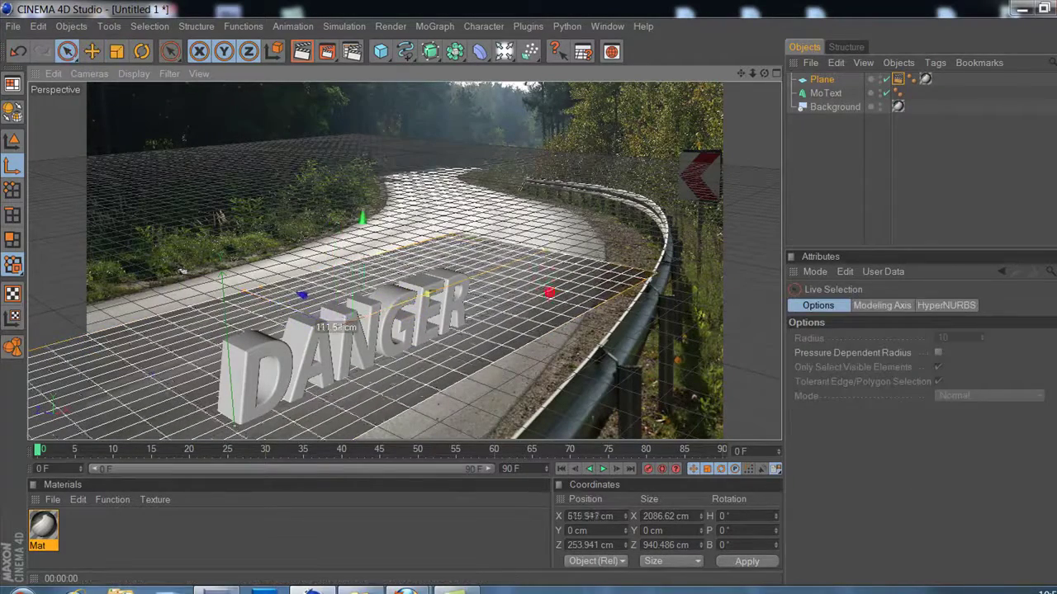
drag(337, 325, 383, 318)
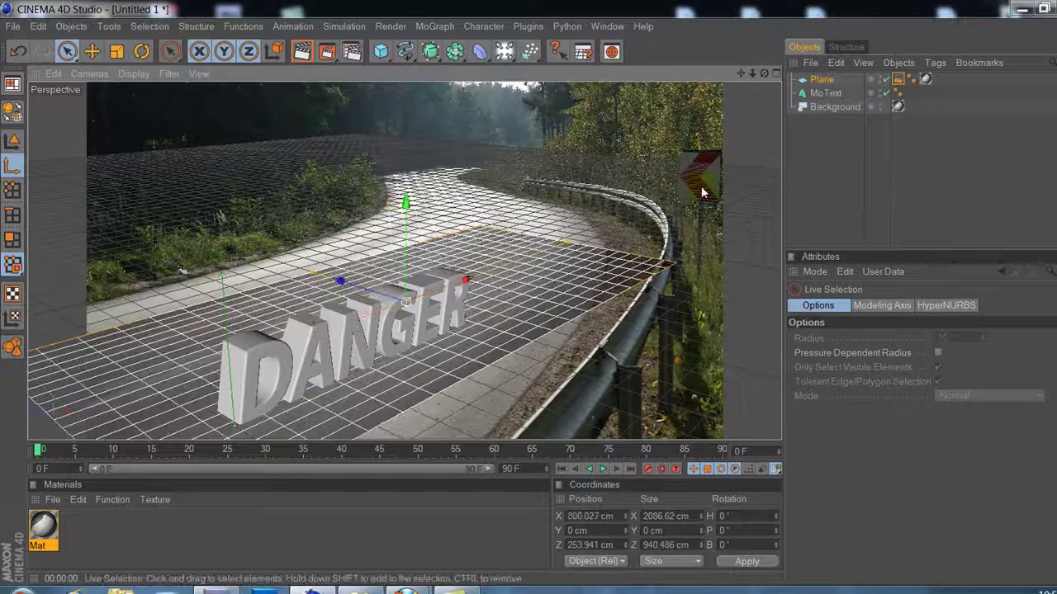
click(841, 159)
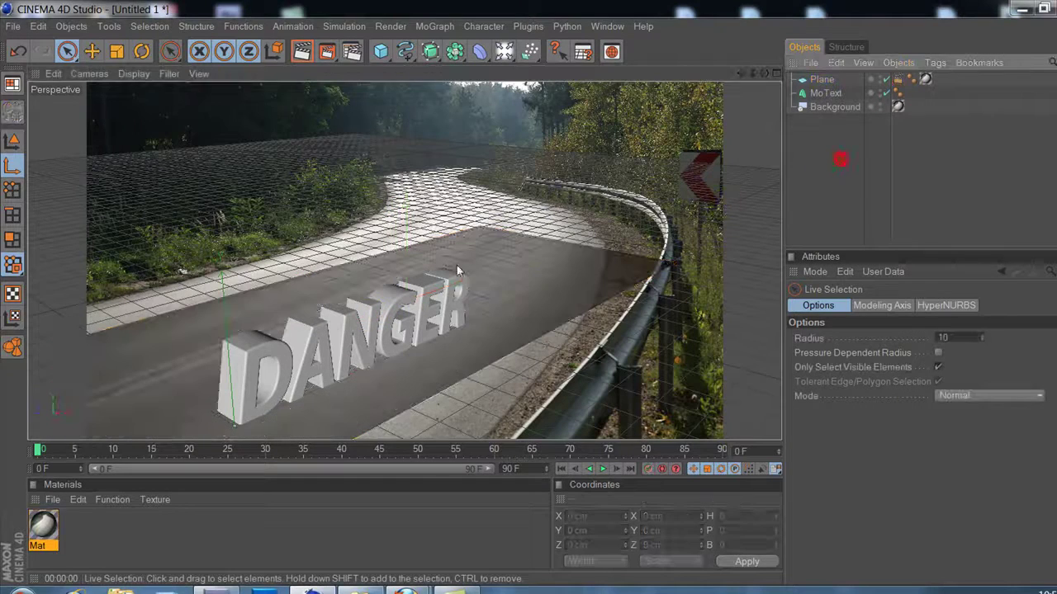
click(301, 51)
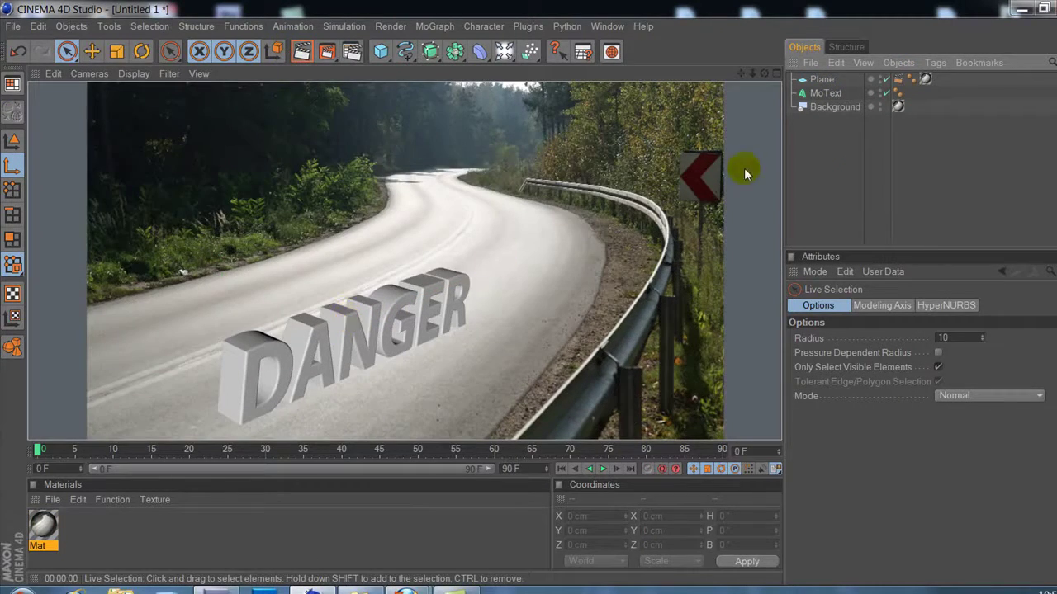
Add a light, raise it above the DANGER text, and render a preview
click(504, 52)
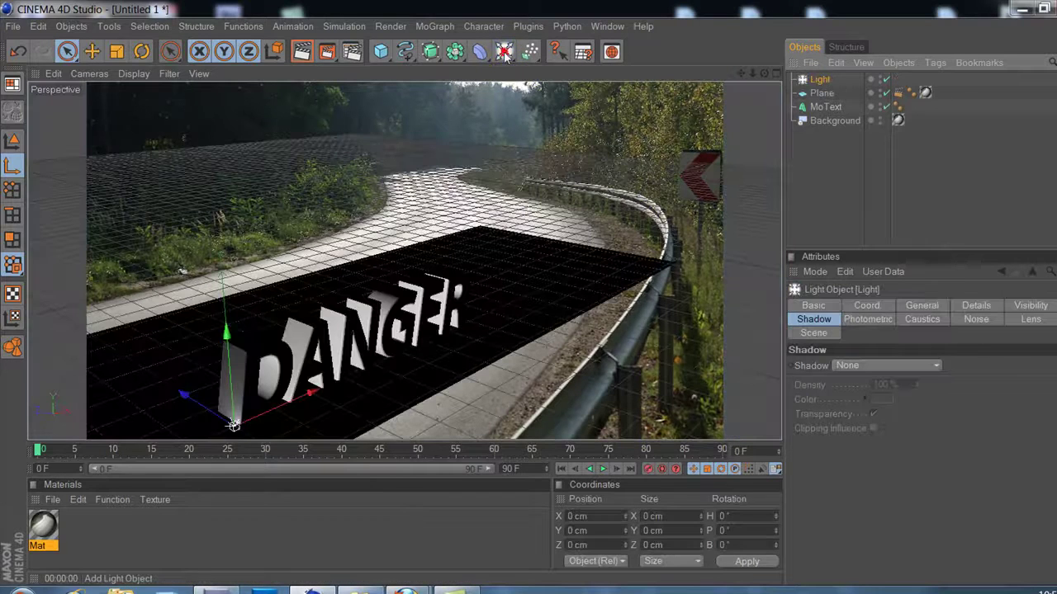
mouse_move(233, 425)
mouse_down()
mouse_move(241, 309)
mouse_move(224, 301)
mouse_up()
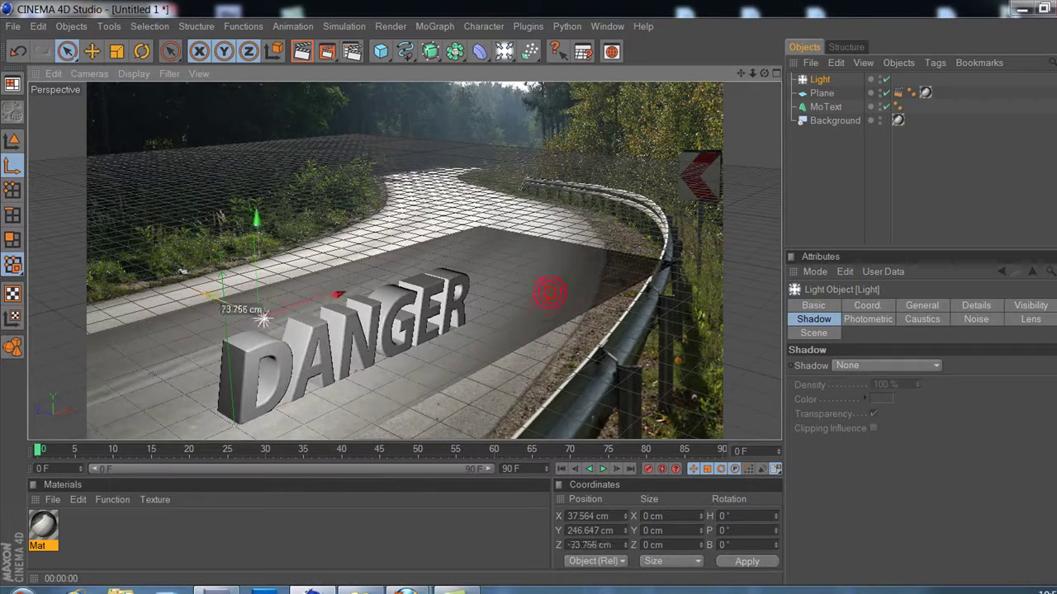
click(302, 51)
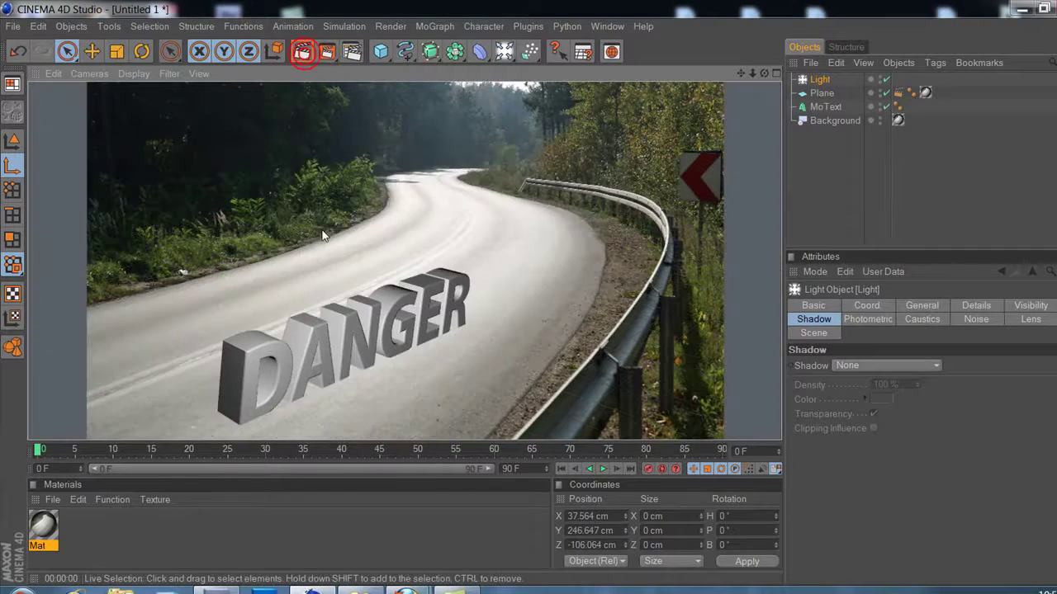
click(822, 79)
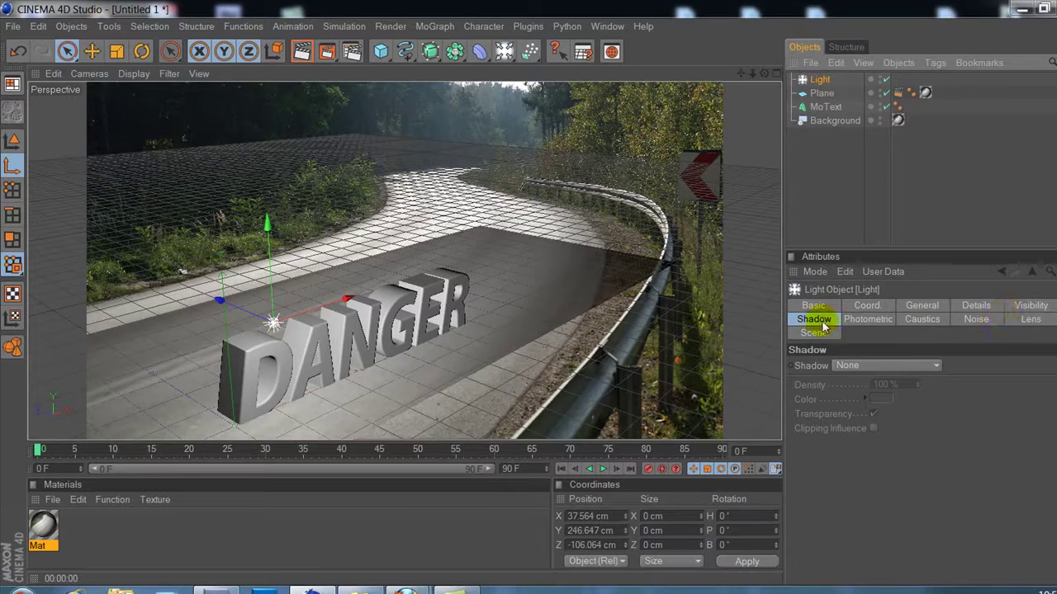
Set the light's shadow to Shadow Maps (Soft) and render the view
click(823, 326)
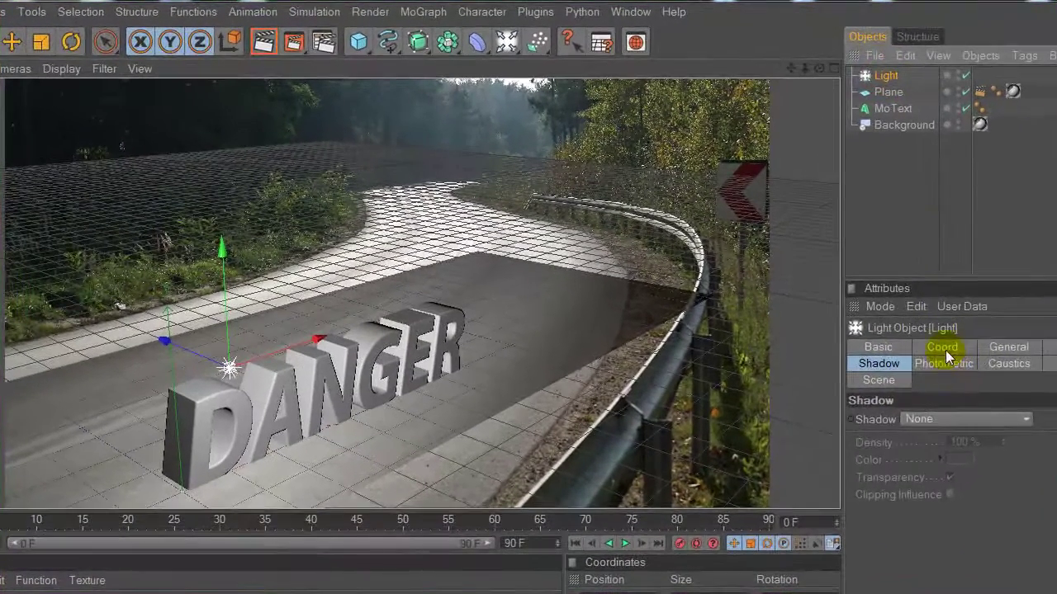
click(1006, 347)
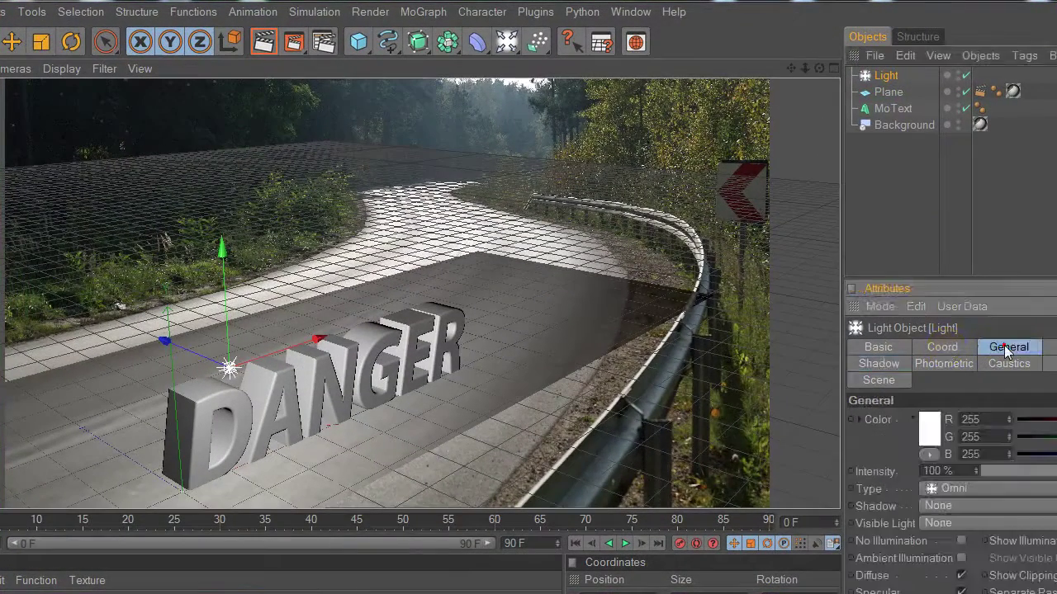
click(961, 506)
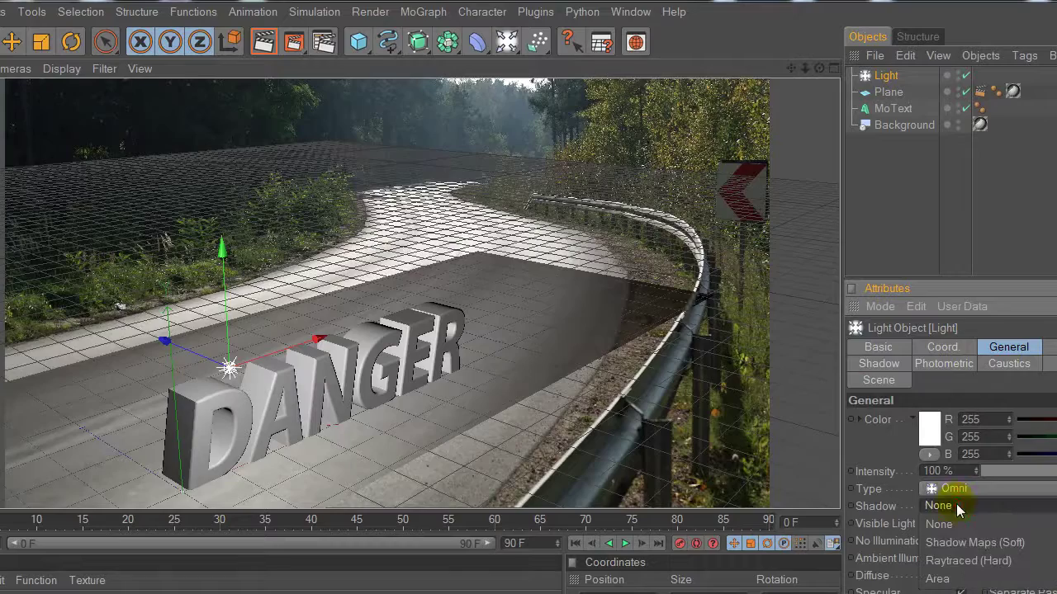
click(974, 542)
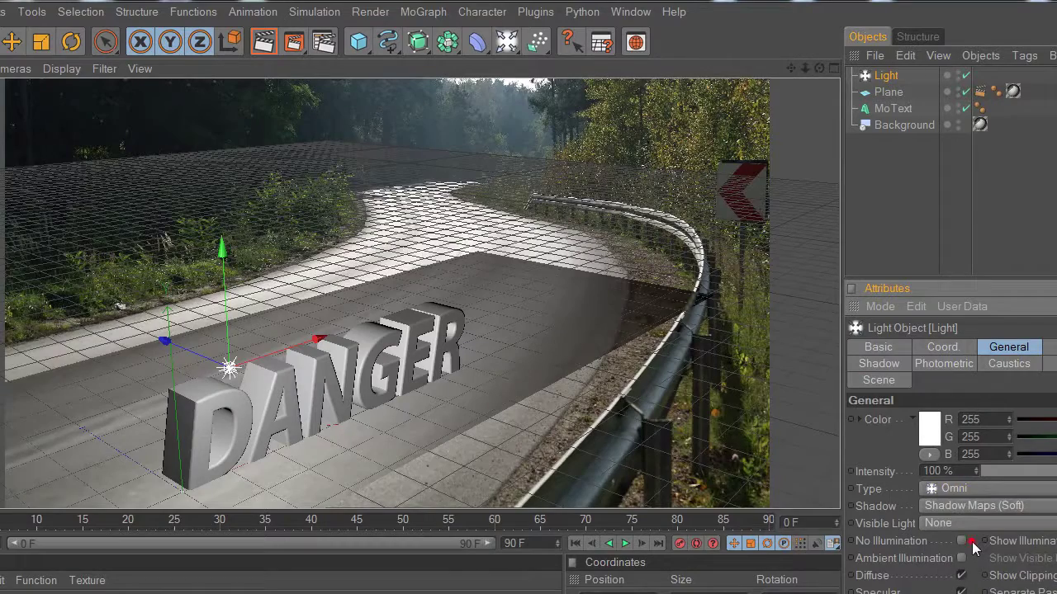
click(264, 45)
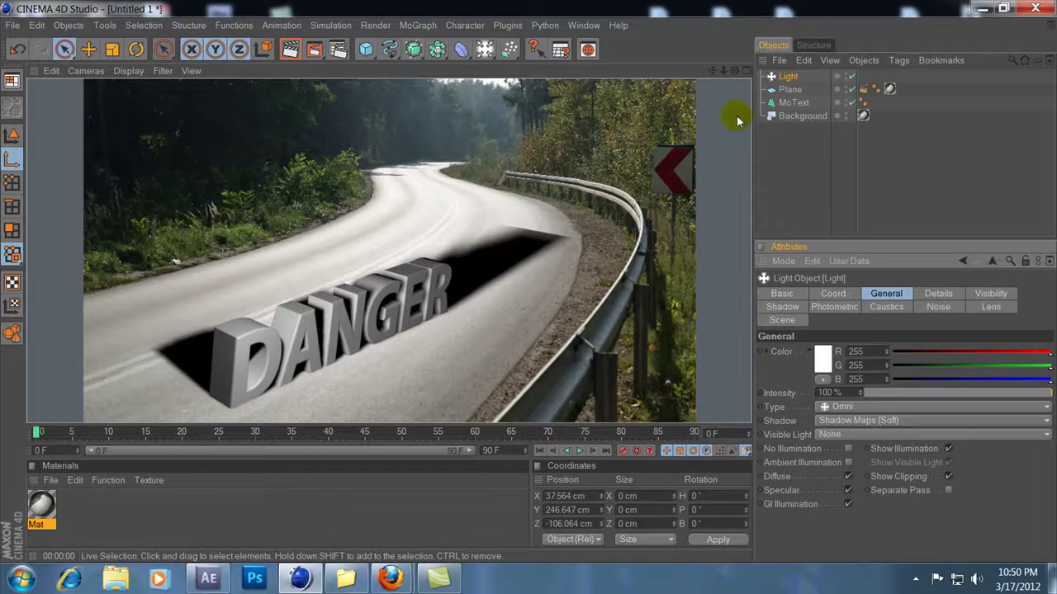
Push the ground plane further back along Z and test-render the shadow
click(790, 88)
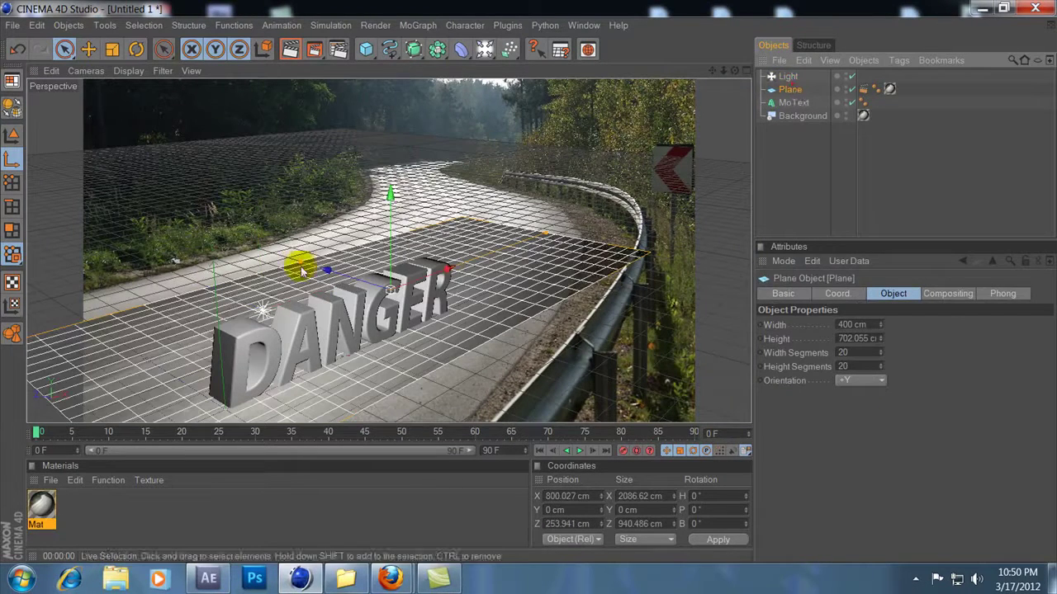
drag(328, 270, 454, 261)
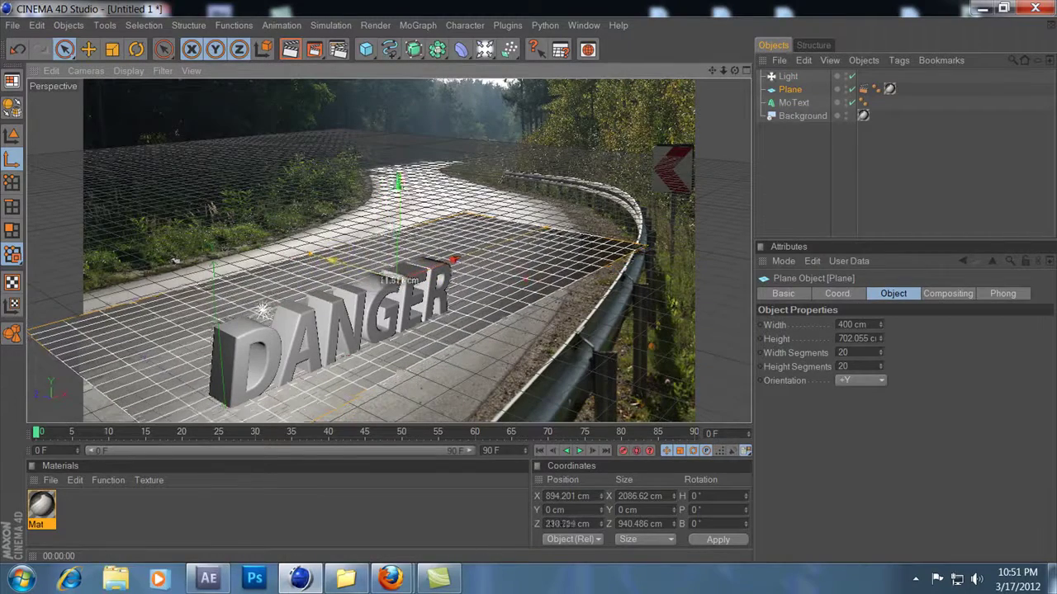
drag(389, 265, 354, 248)
click(290, 50)
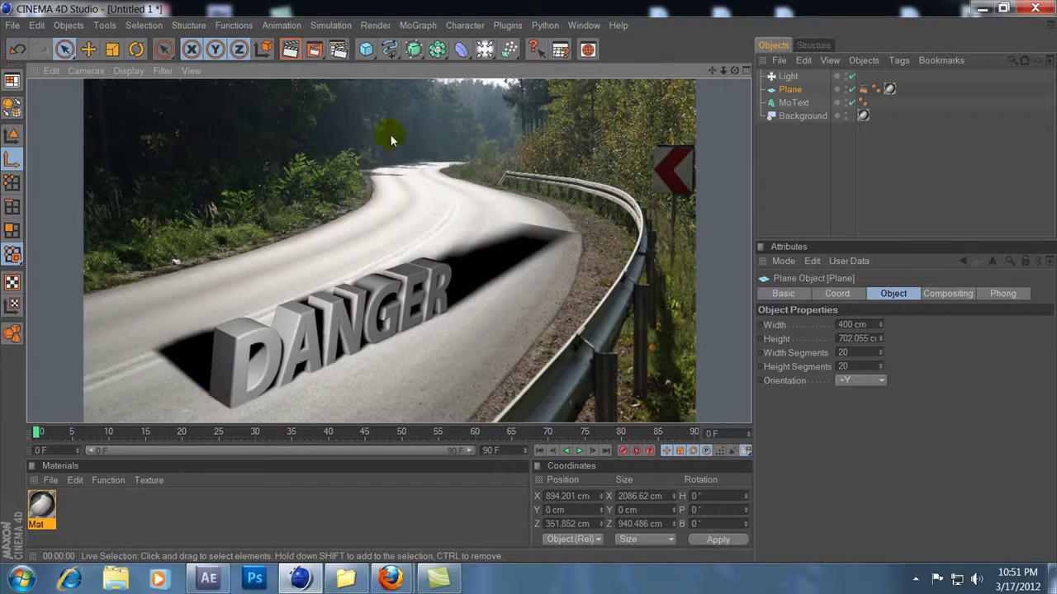
Enlarge the plane to 2678.177 × 1422.956 cm, shift it along X, and re-render from new angles
click(793, 95)
click(112, 49)
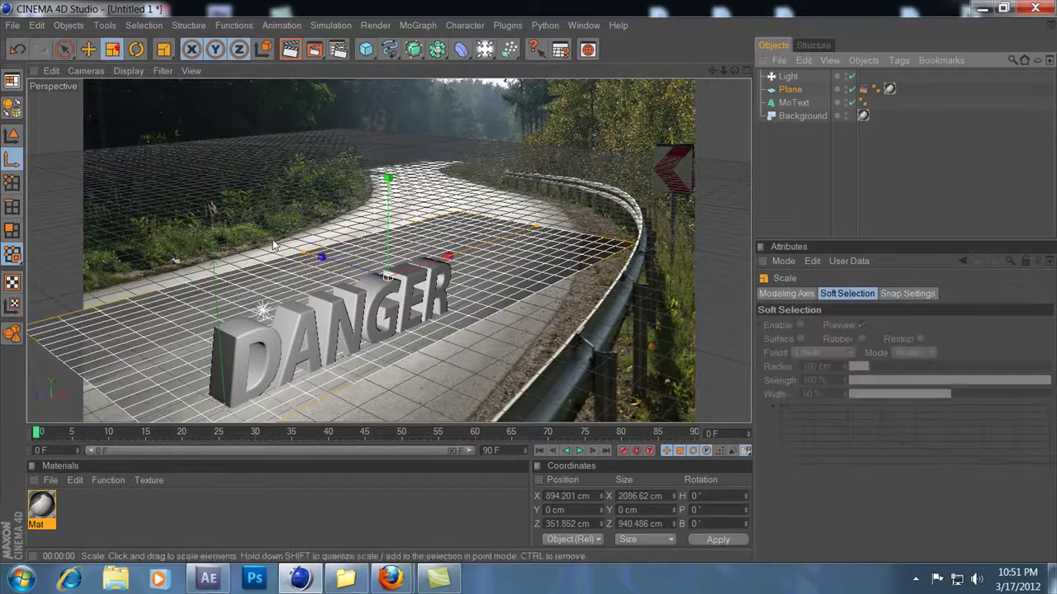
mouse_move(326, 258)
mouse_down()
mouse_move(307, 256)
mouse_move(330, 259)
mouse_up()
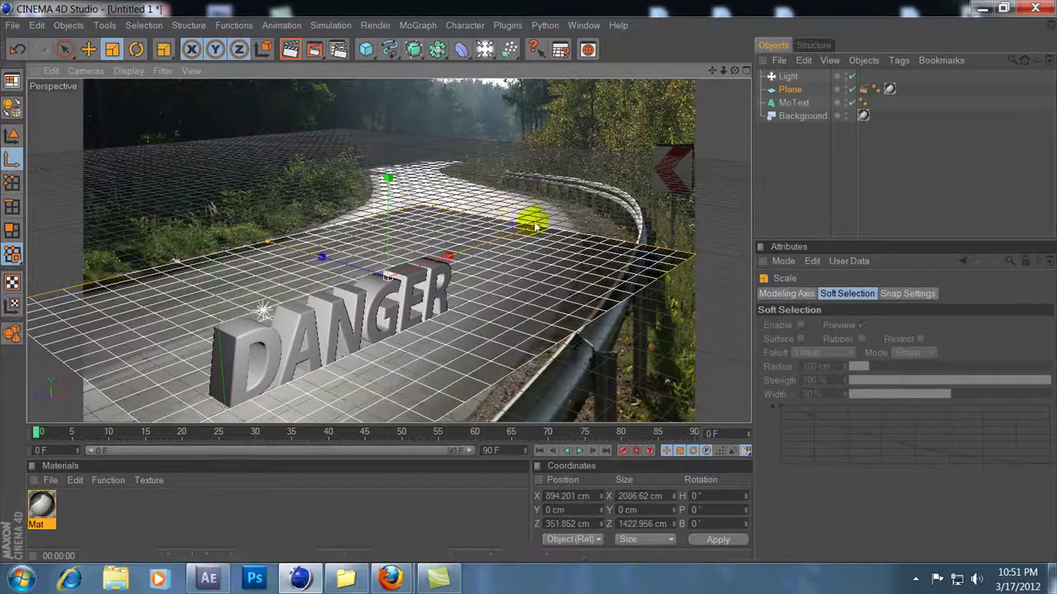
mouse_move(448, 261)
mouse_down()
mouse_move(462, 260)
mouse_move(448, 262)
mouse_up()
click(64, 50)
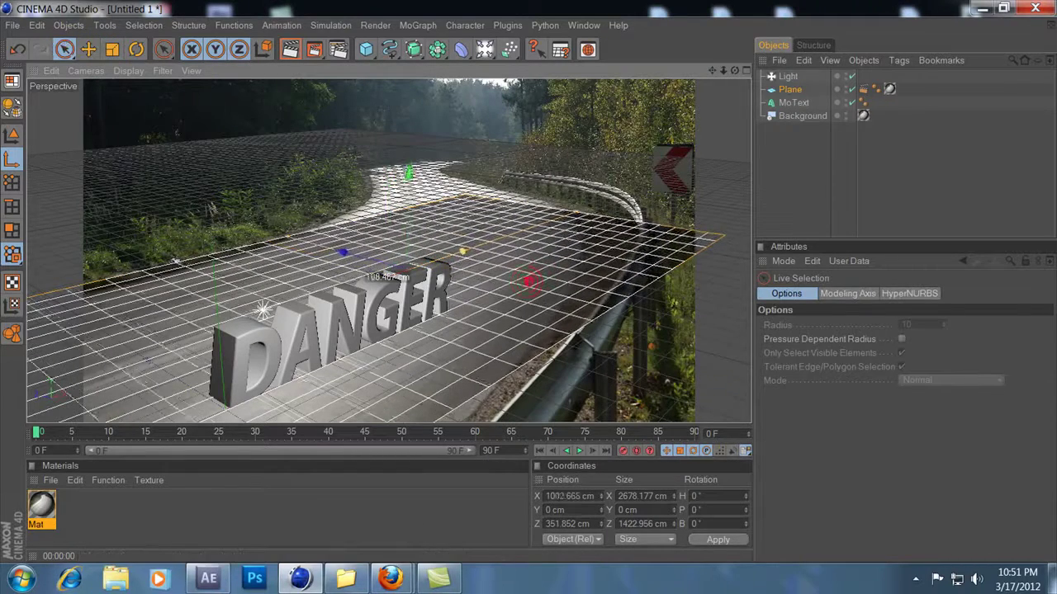
key(ctrl+r)
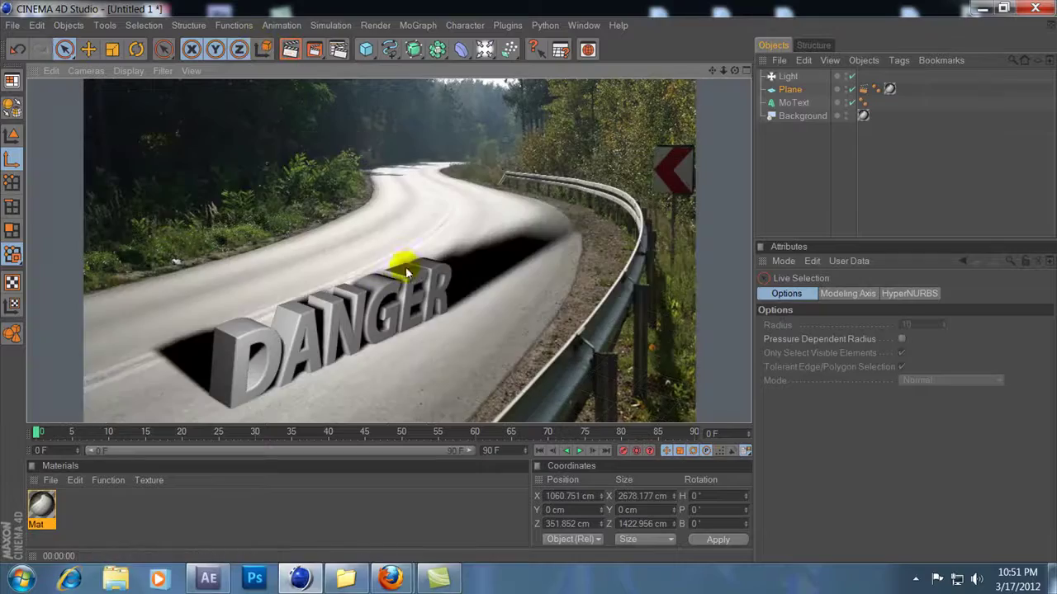
mouse_move(528, 282)
alt+mouse_down()
mouse_move(495, 314)
mouse_move(462, 322)
alt+mouse_up()
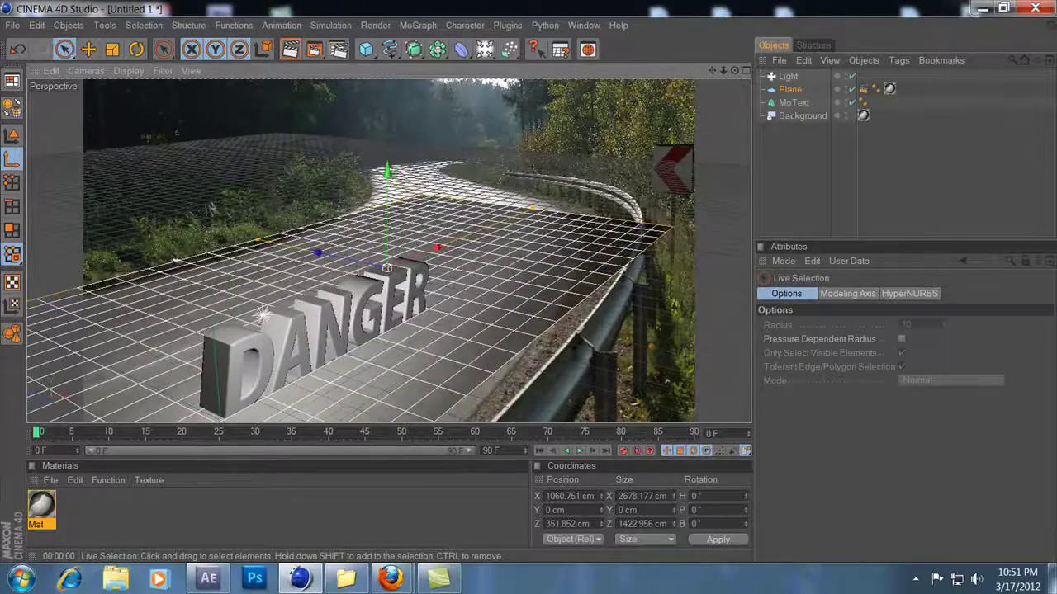
mouse_move(462, 322)
alt+mouse_down()
mouse_move(405, 289)
mouse_move(388, 264)
mouse_move(421, 276)
alt+mouse_up()
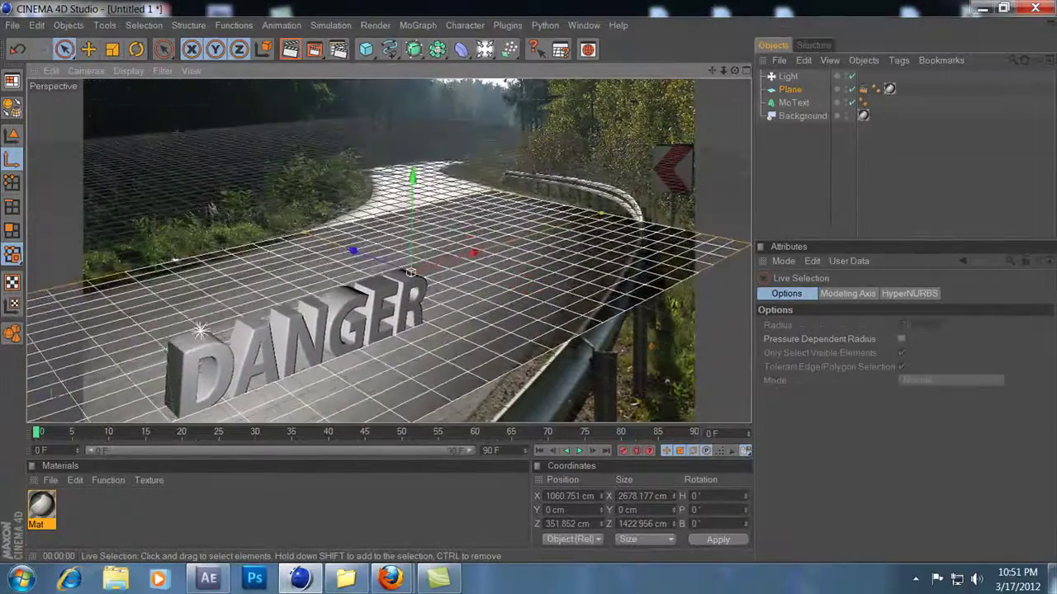
click(290, 48)
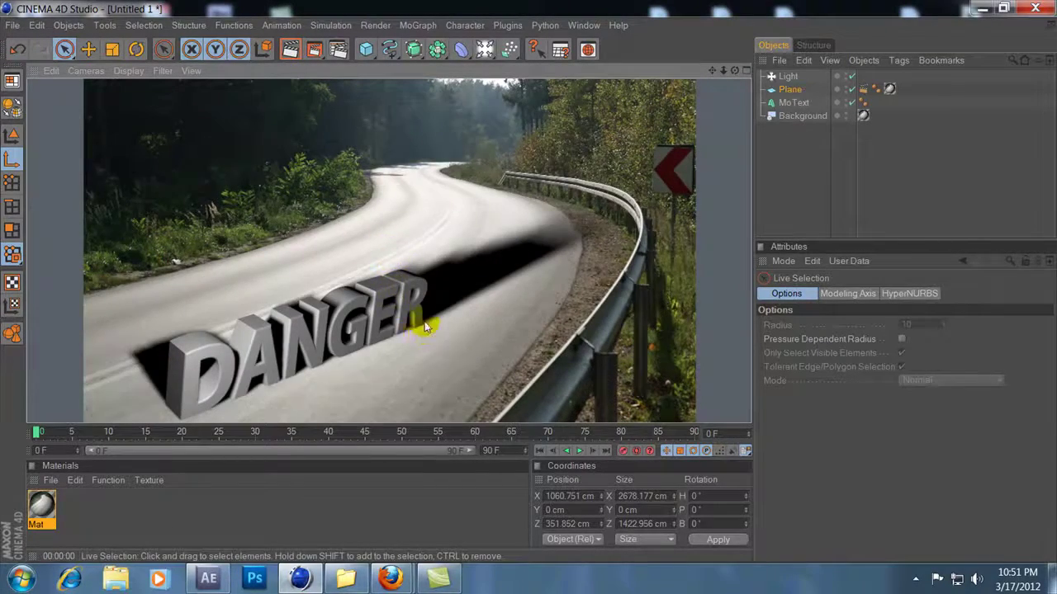
mouse_move(424, 327)
alt+mouse_down()
mouse_move(429, 262)
mouse_move(406, 323)
alt+mouse_up()
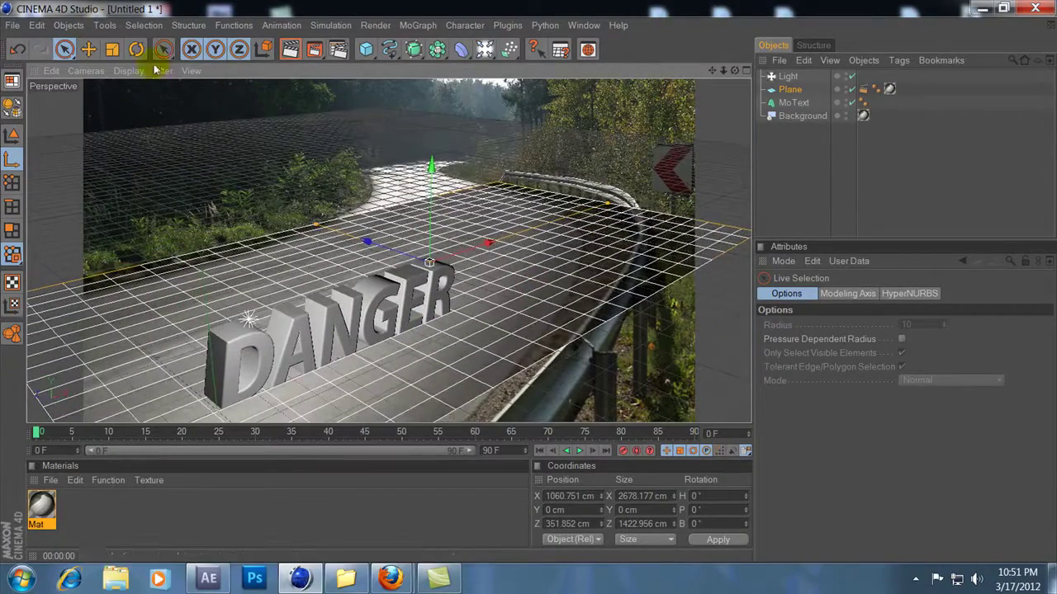
Tilt the ground plane and the DANGER text slightly on P, then preview the render
click(136, 49)
drag(454, 240, 462, 240)
click(794, 103)
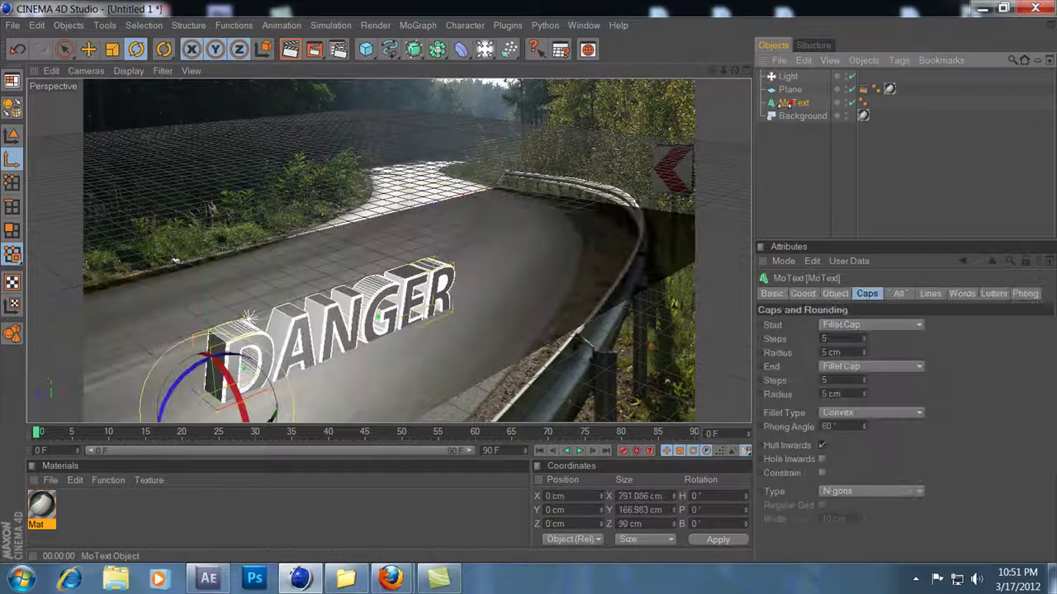
mouse_move(235, 384)
mouse_down()
mouse_move(226, 379)
mouse_move(256, 333)
mouse_up()
click(291, 51)
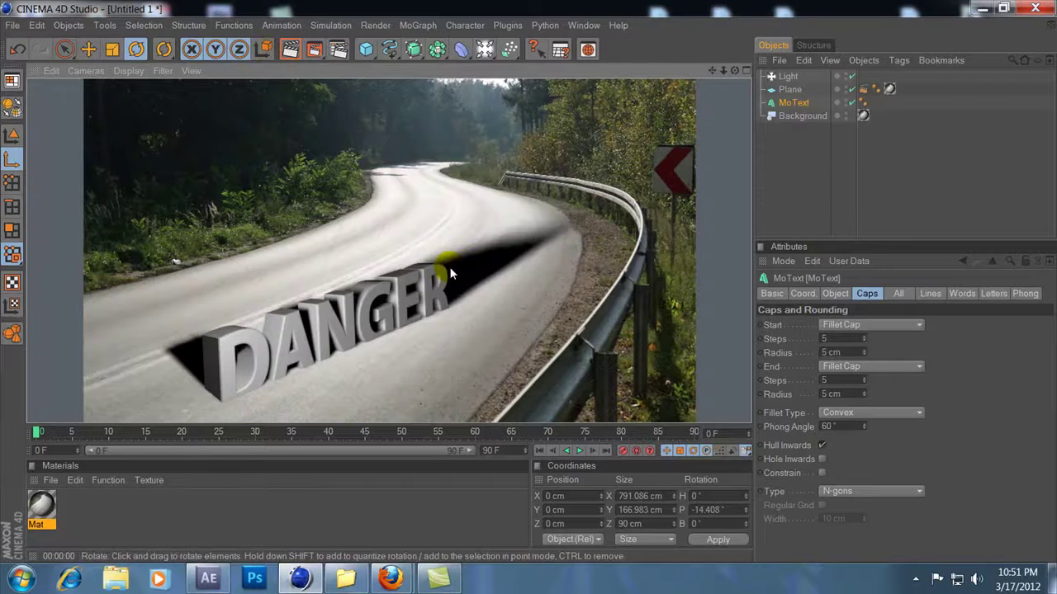
Lower the ground plane to Y −18.85 cm, check the render, and select the Light
click(790, 89)
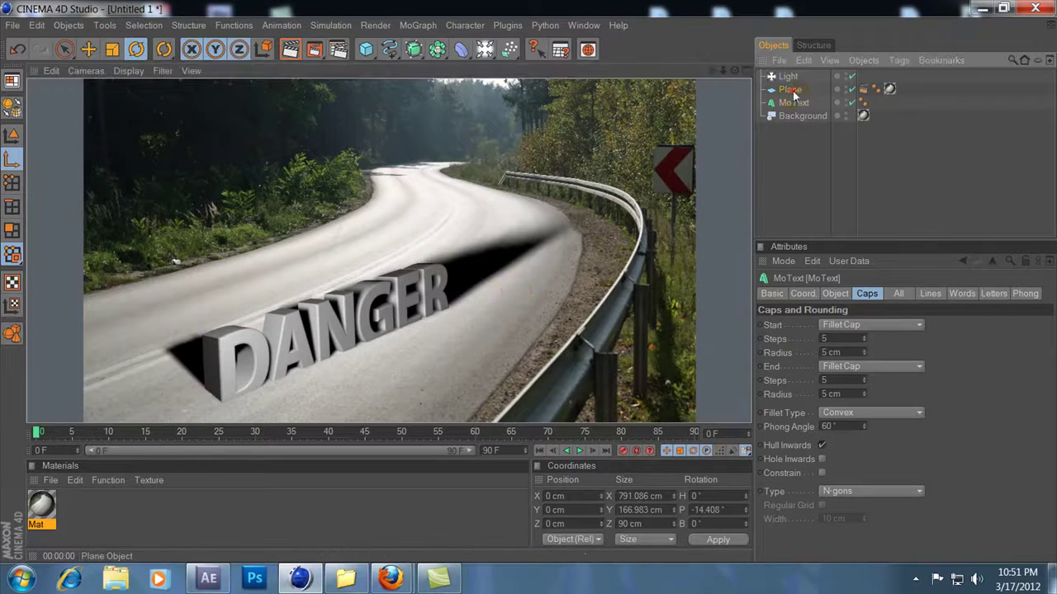
click(89, 49)
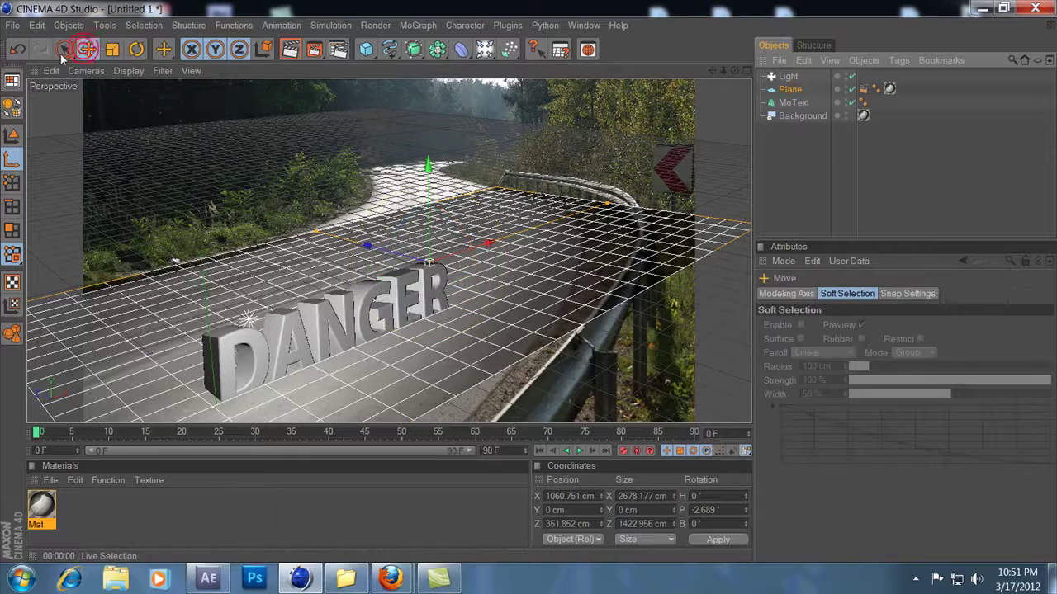
click(65, 49)
drag(429, 170, 428, 179)
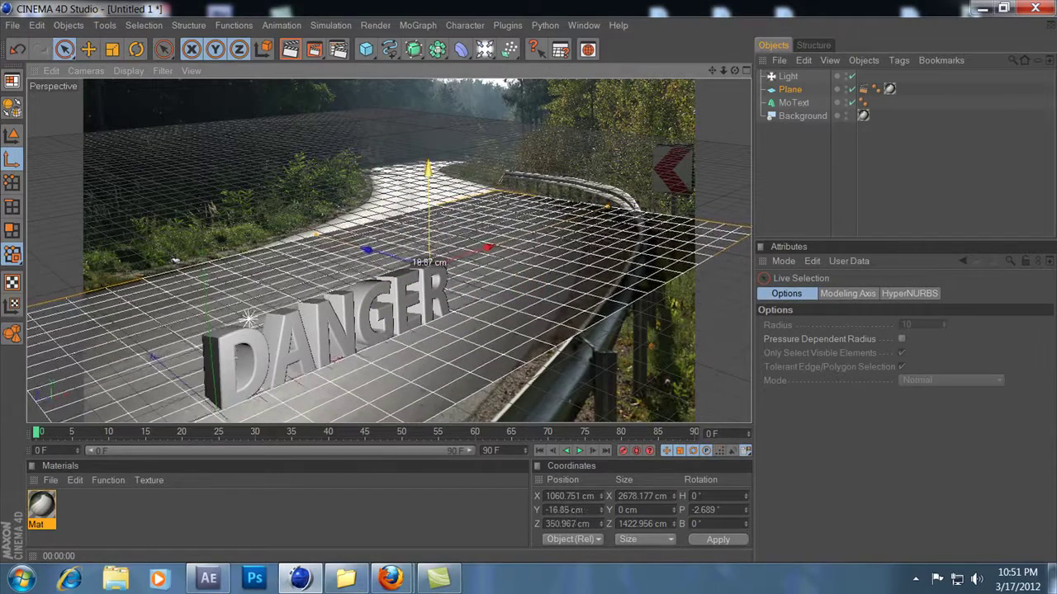
click(288, 50)
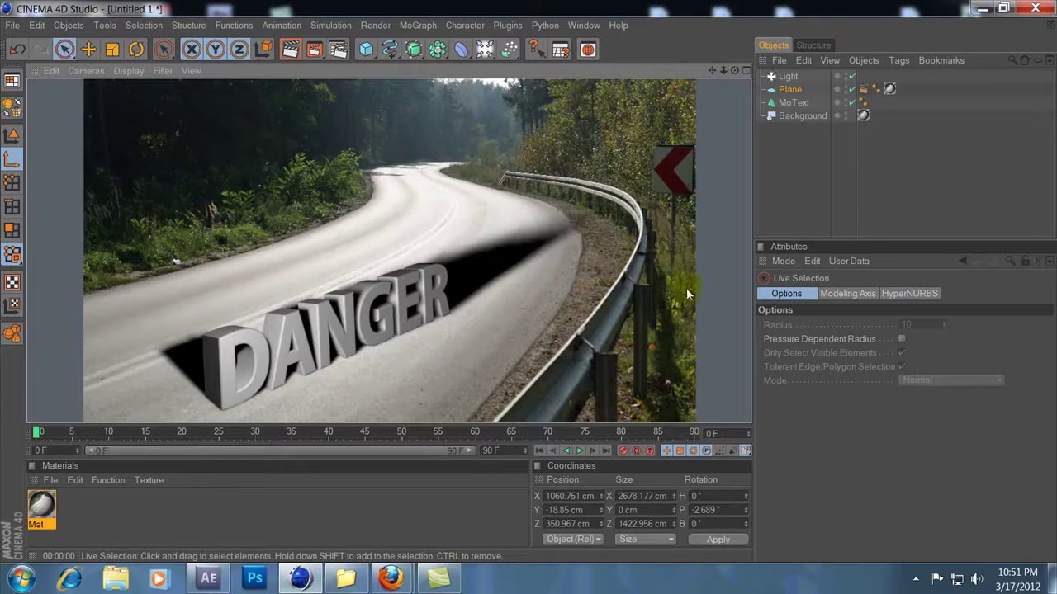
click(788, 77)
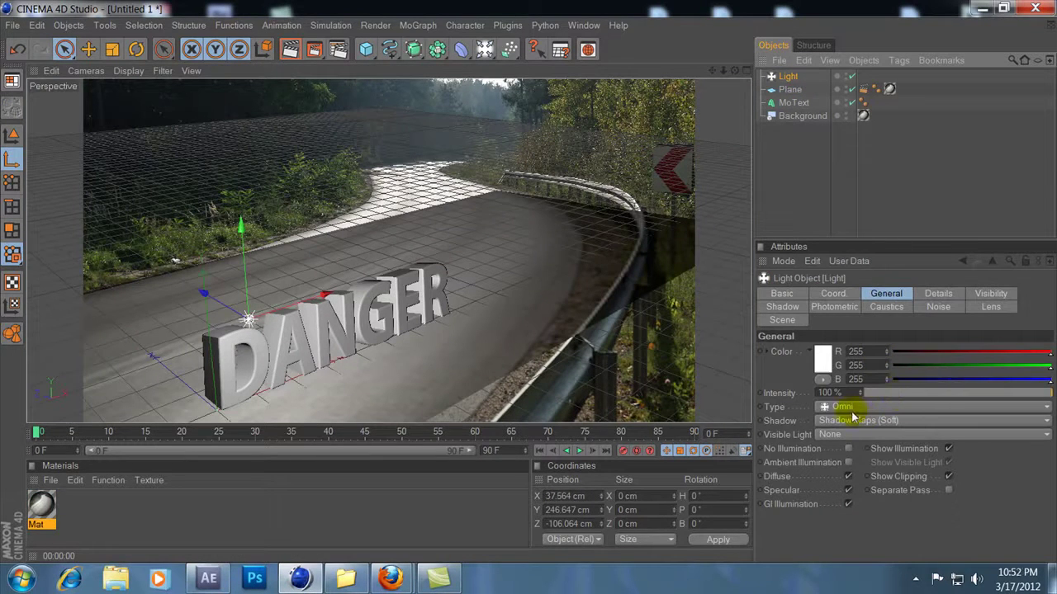
Lower the light's shadow density to 61% and preview the lighter shadow
click(783, 307)
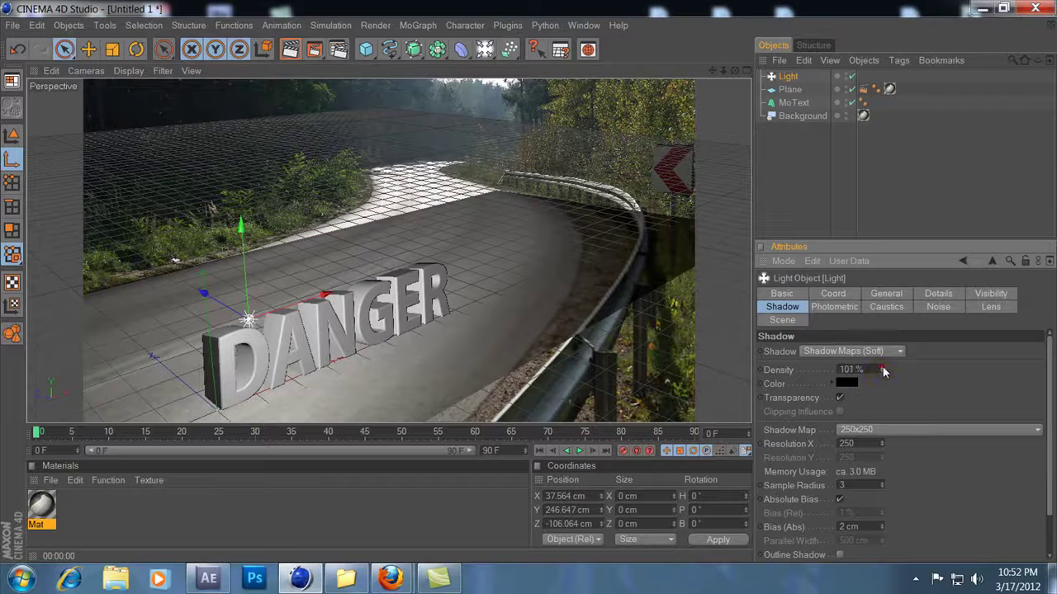
drag(882, 369, 890, 388)
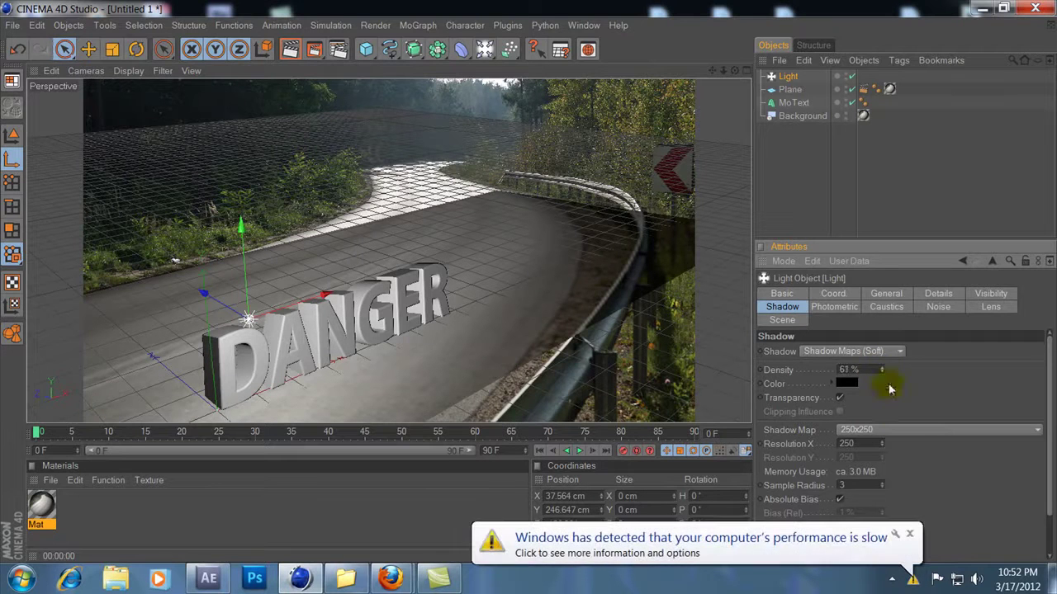
click(910, 537)
click(291, 50)
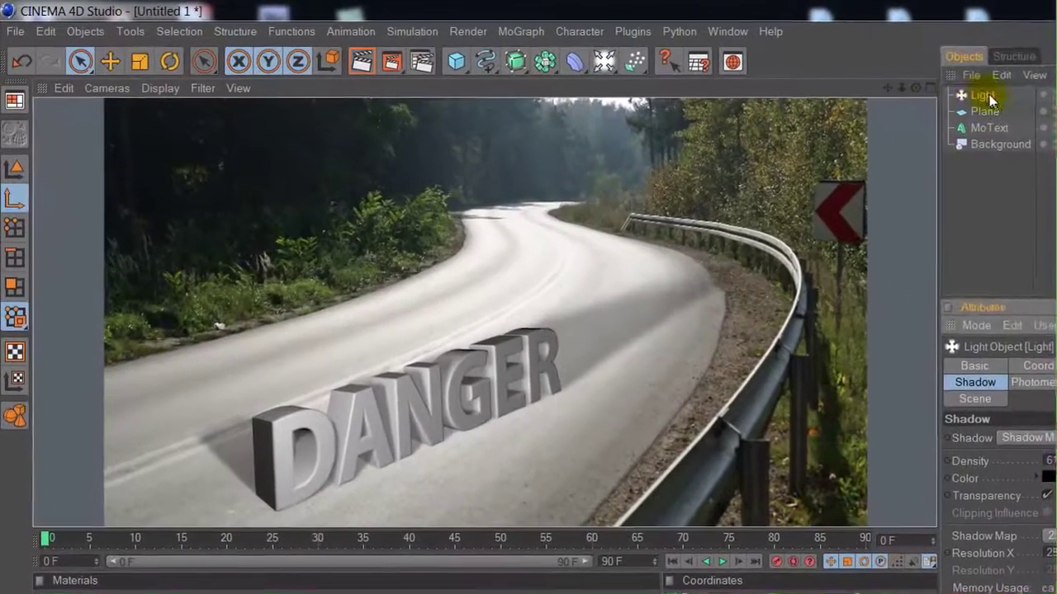
click(788, 76)
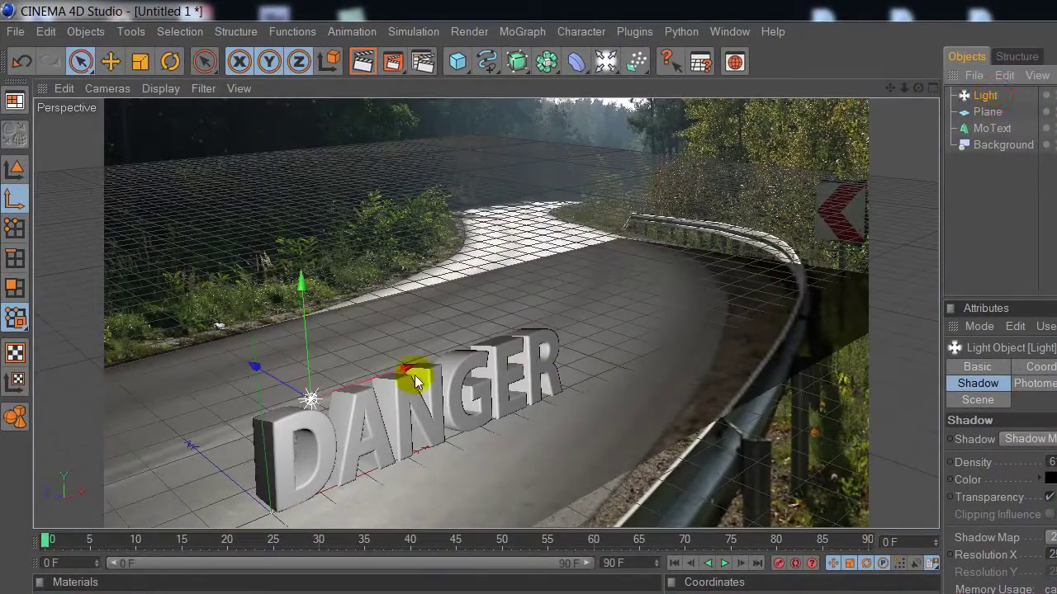
Move the light sideways and higher above the text, test-rendering until the shadow falls on the road
drag(407, 369, 580, 311)
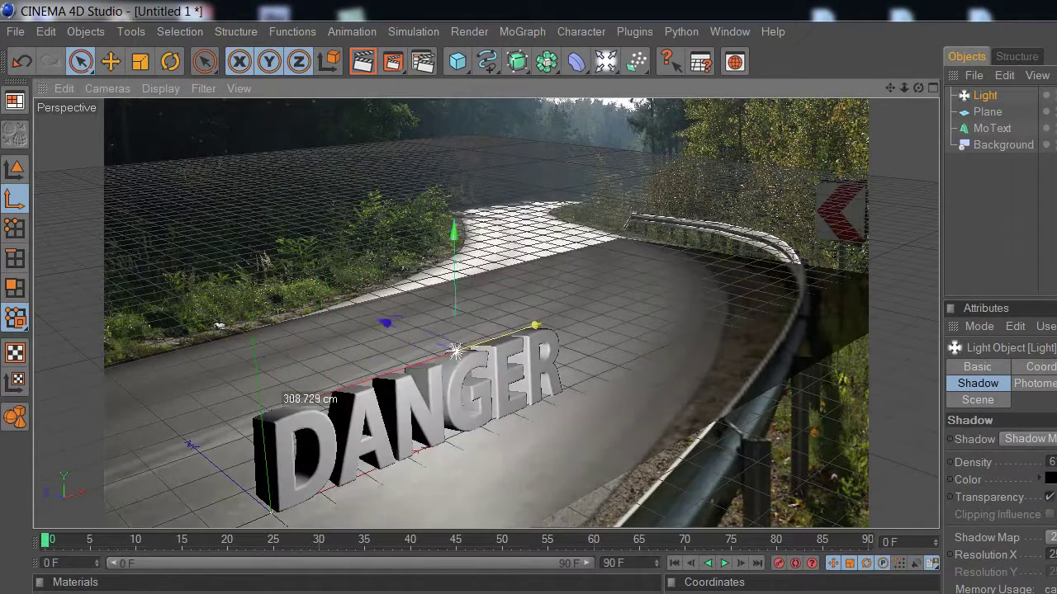
click(356, 63)
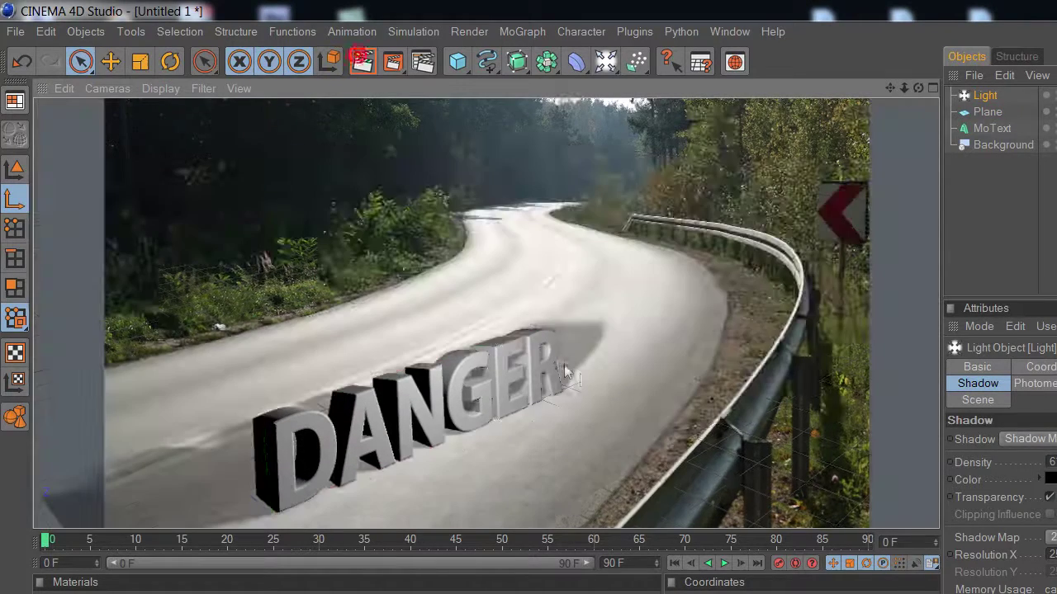
click(987, 96)
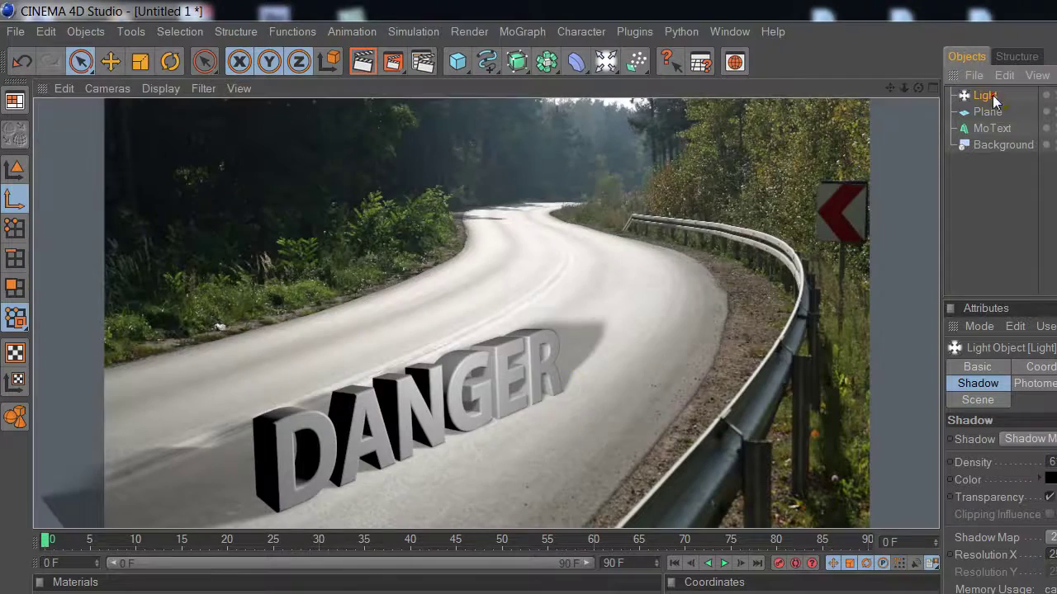
drag(503, 190, 502, 91)
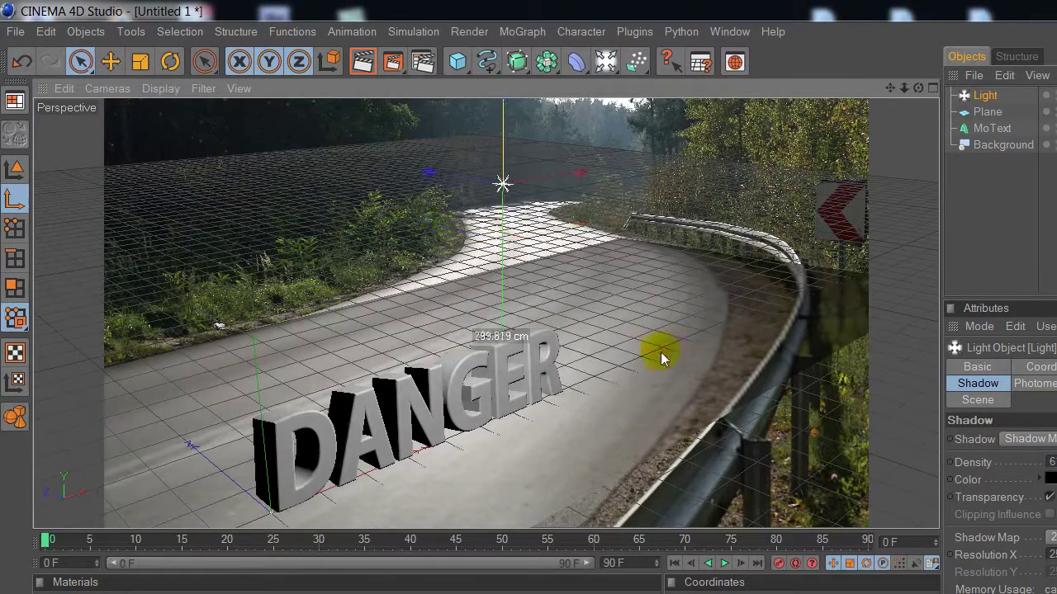
click(363, 63)
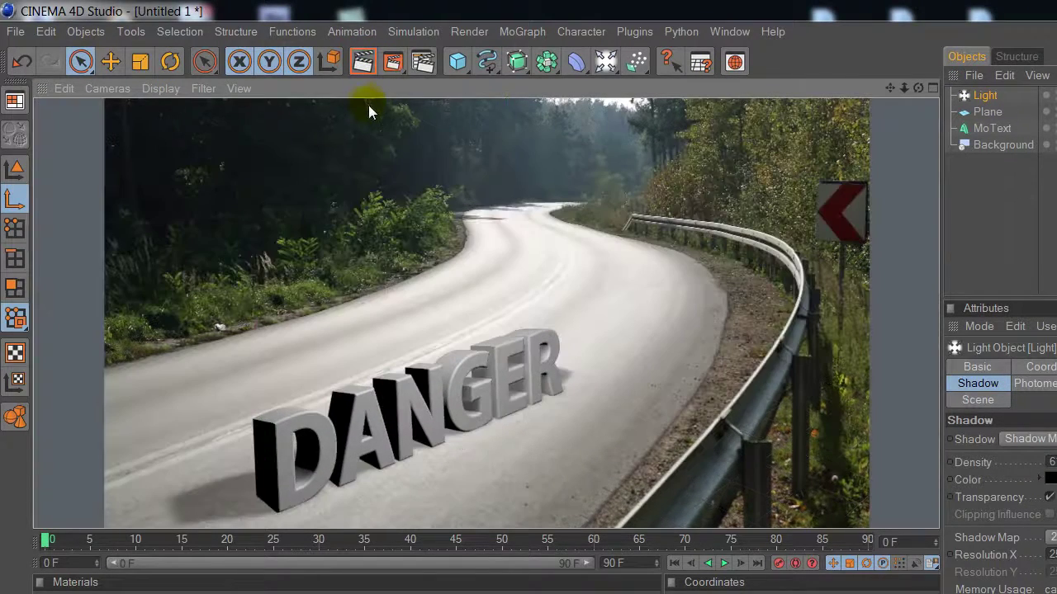
click(987, 96)
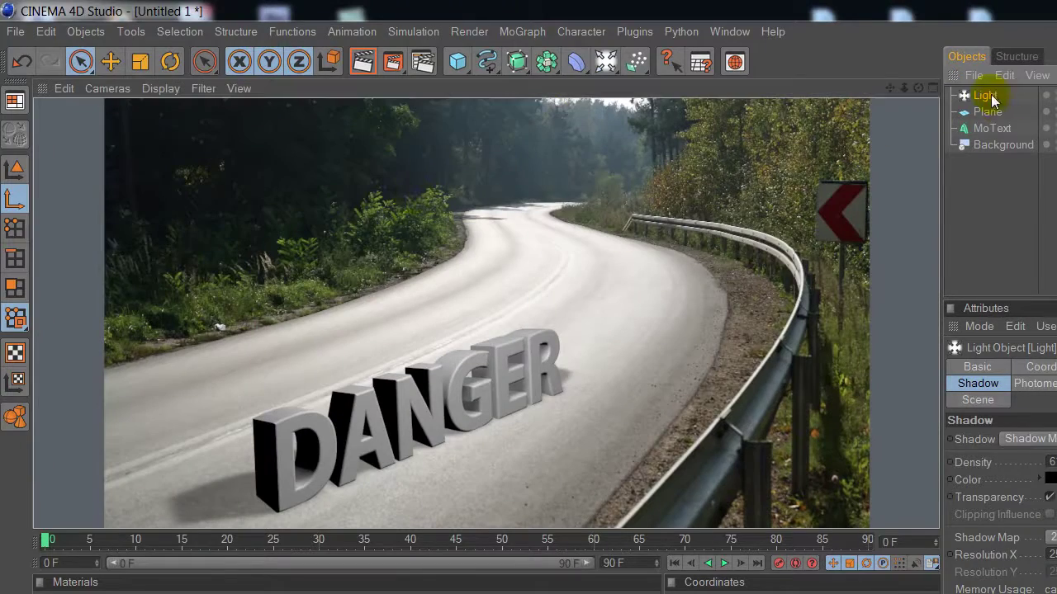
drag(578, 175, 659, 350)
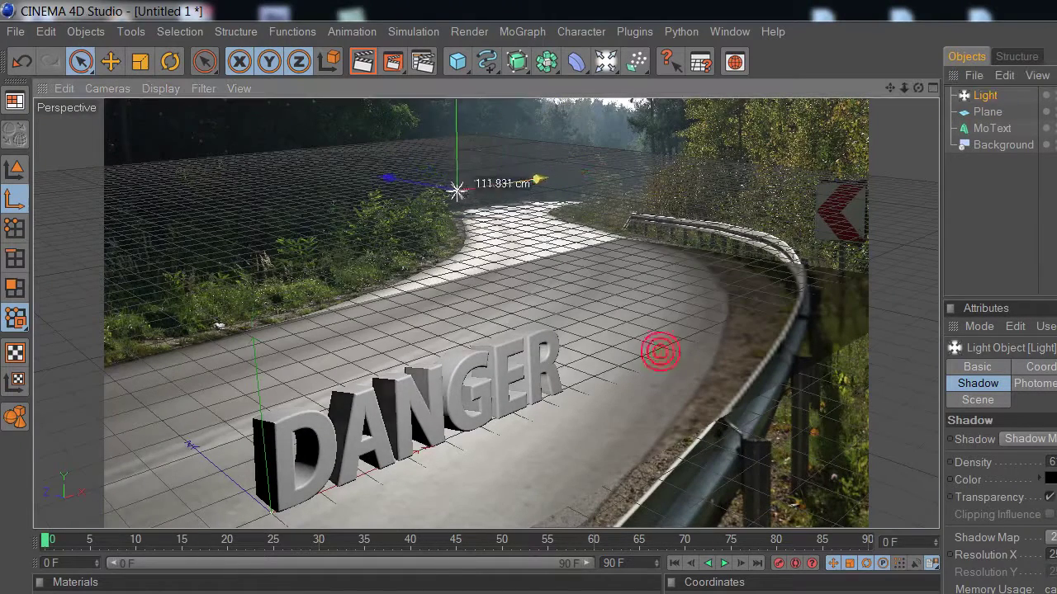
key(ctrl+r)
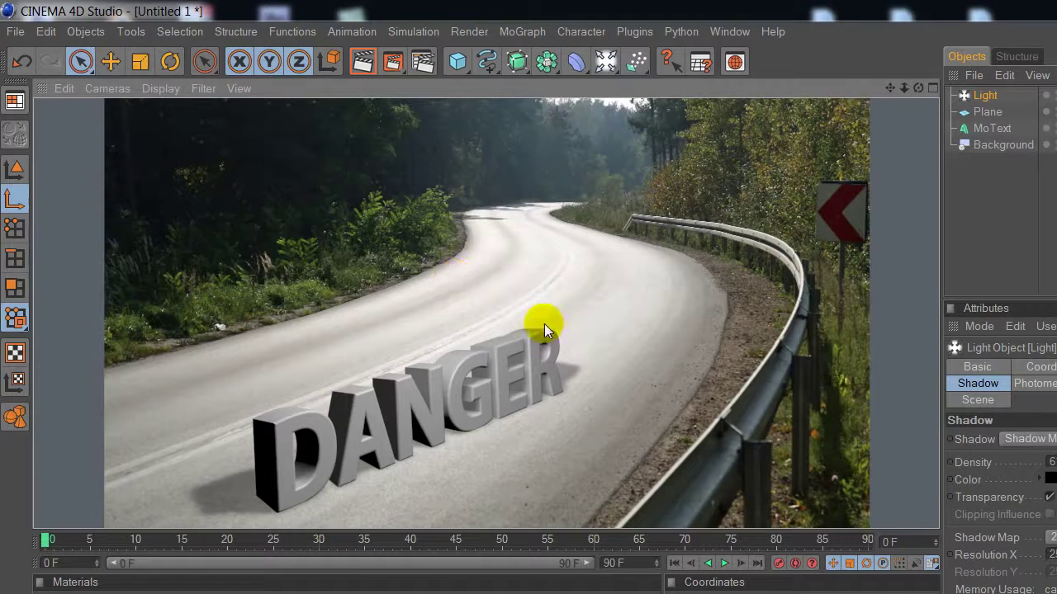
click(1016, 114)
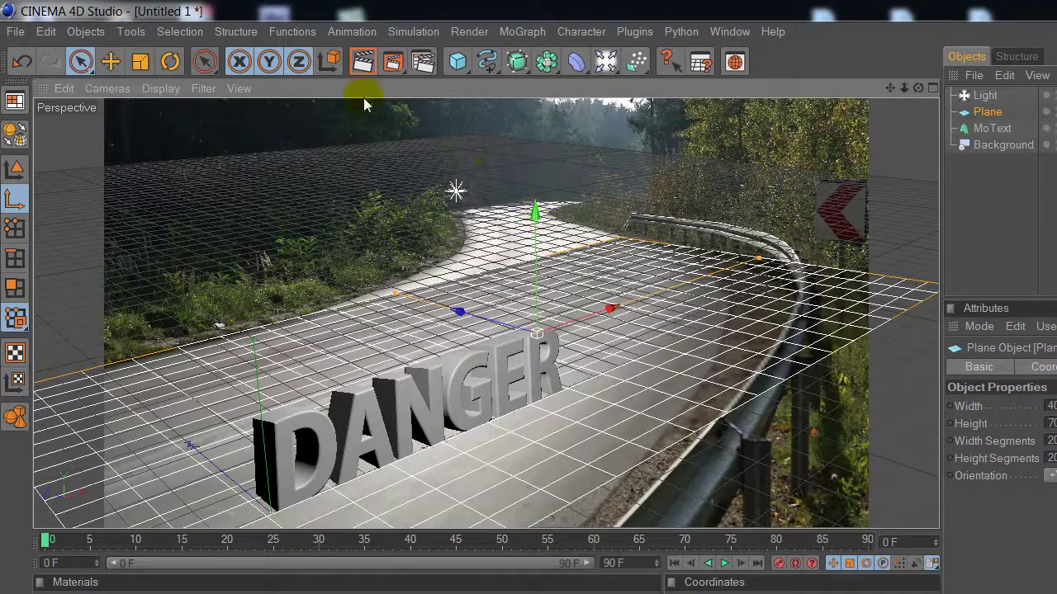
click(366, 63)
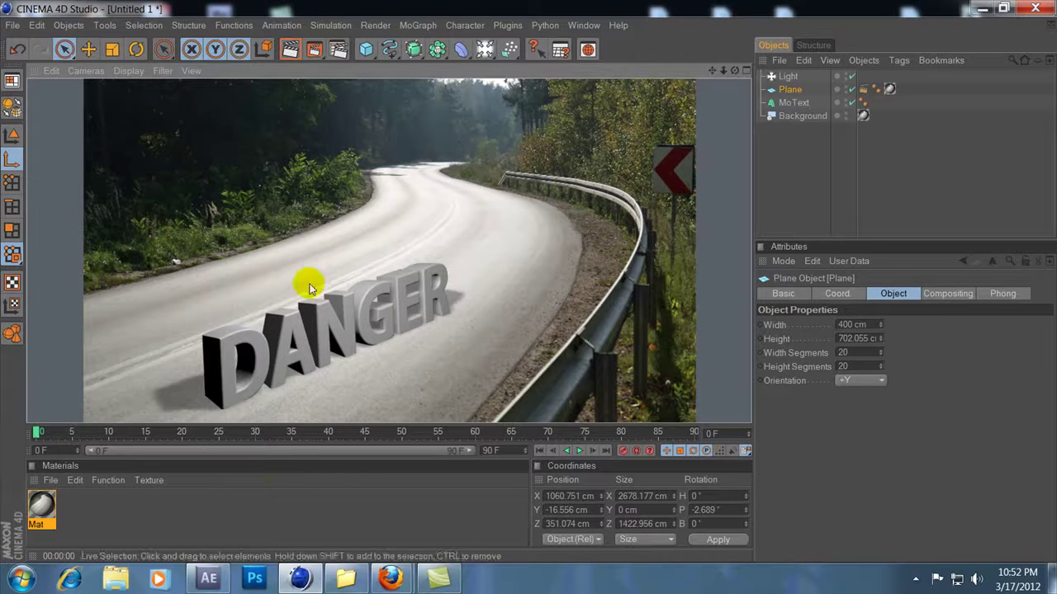
Enable Ambient Occlusion and Global Illumination in Render Settings, then render the DANGER scene
click(376, 26)
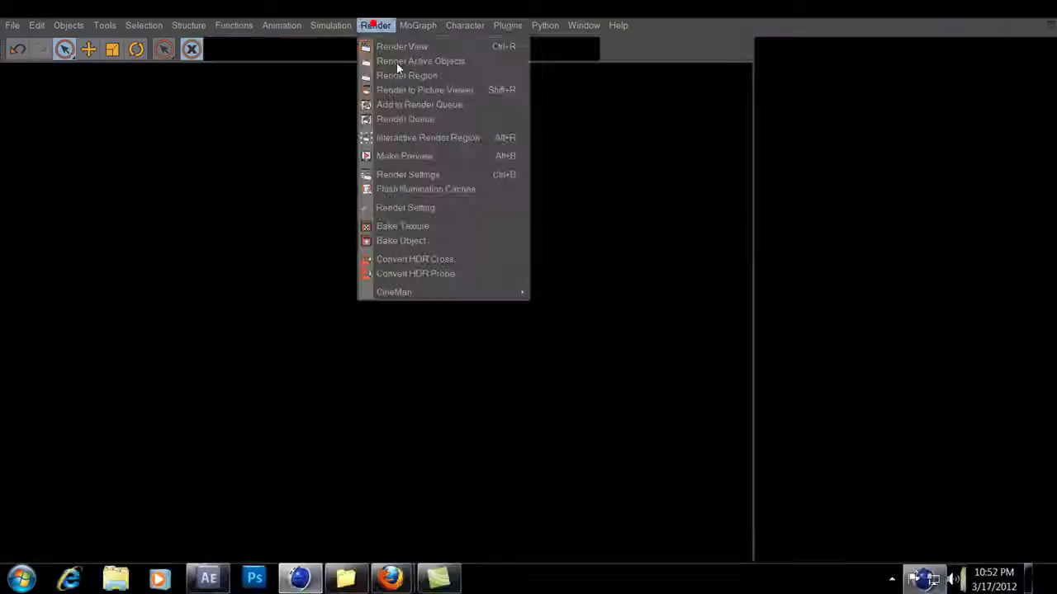
click(908, 496)
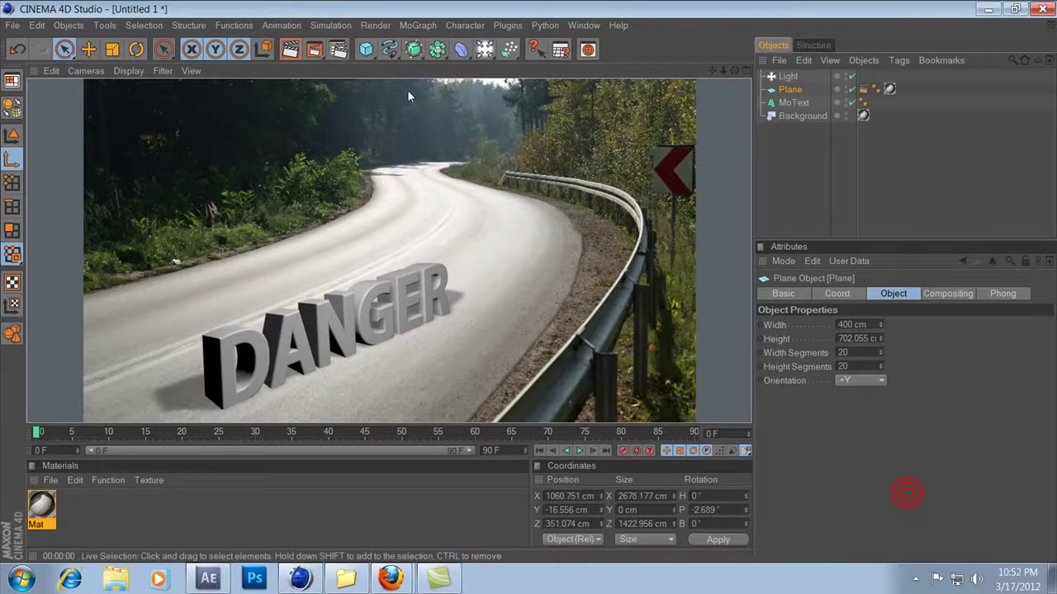
click(375, 25)
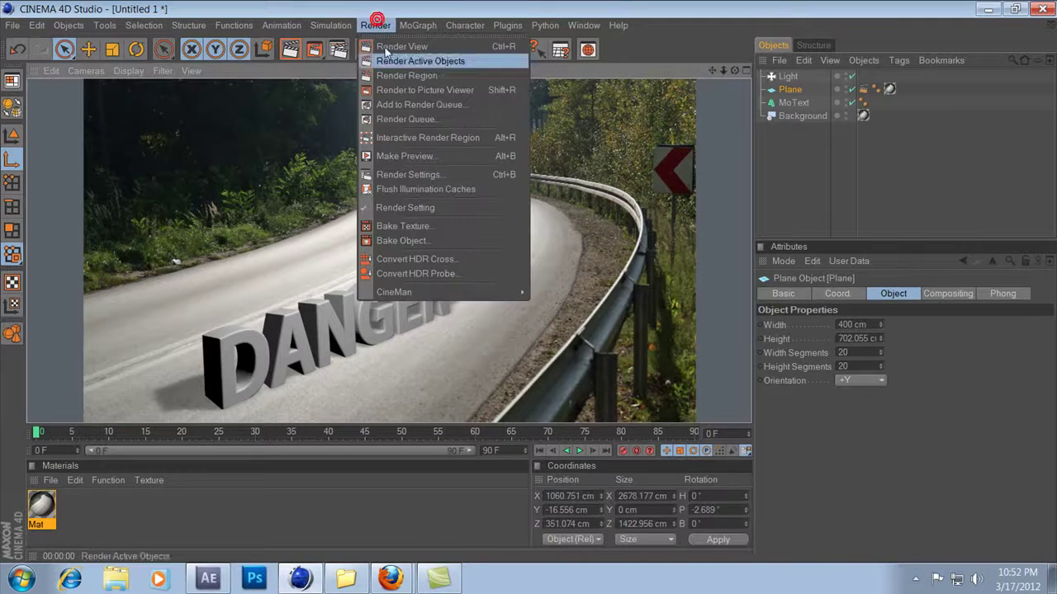
click(401, 174)
click(157, 123)
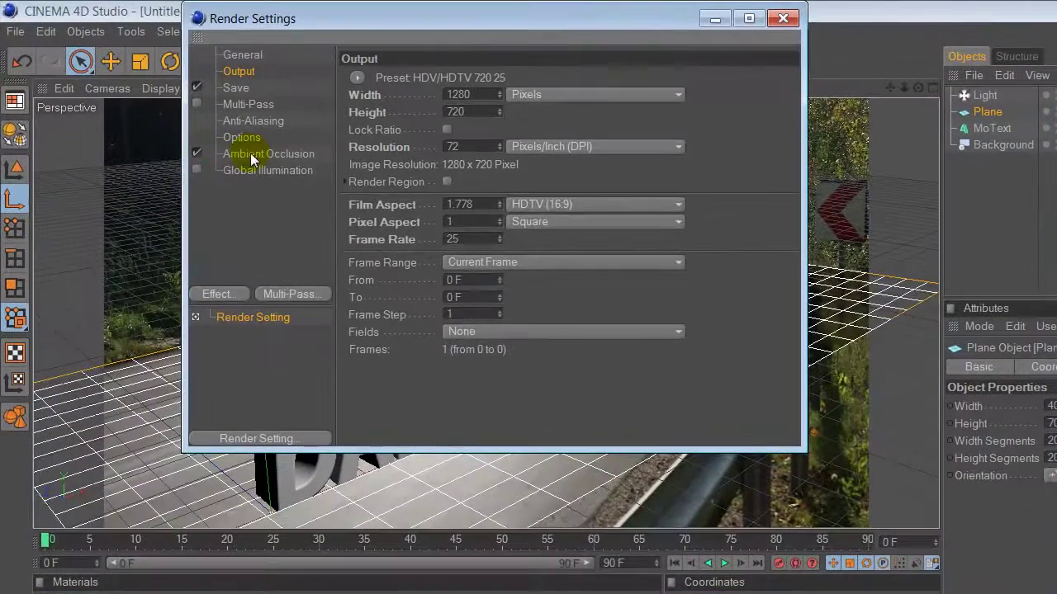
click(196, 169)
click(229, 294)
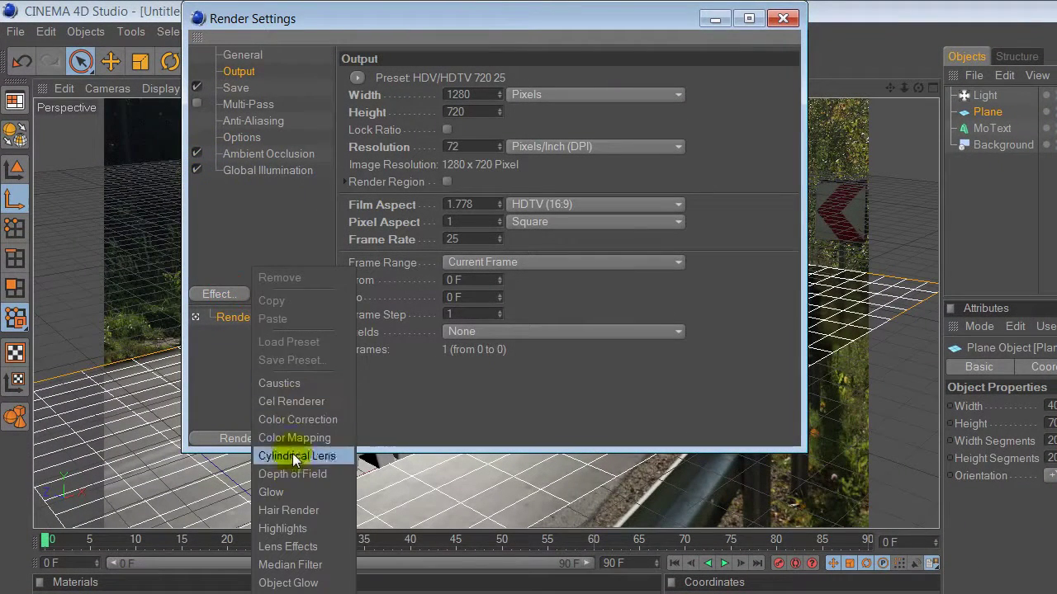
click(229, 214)
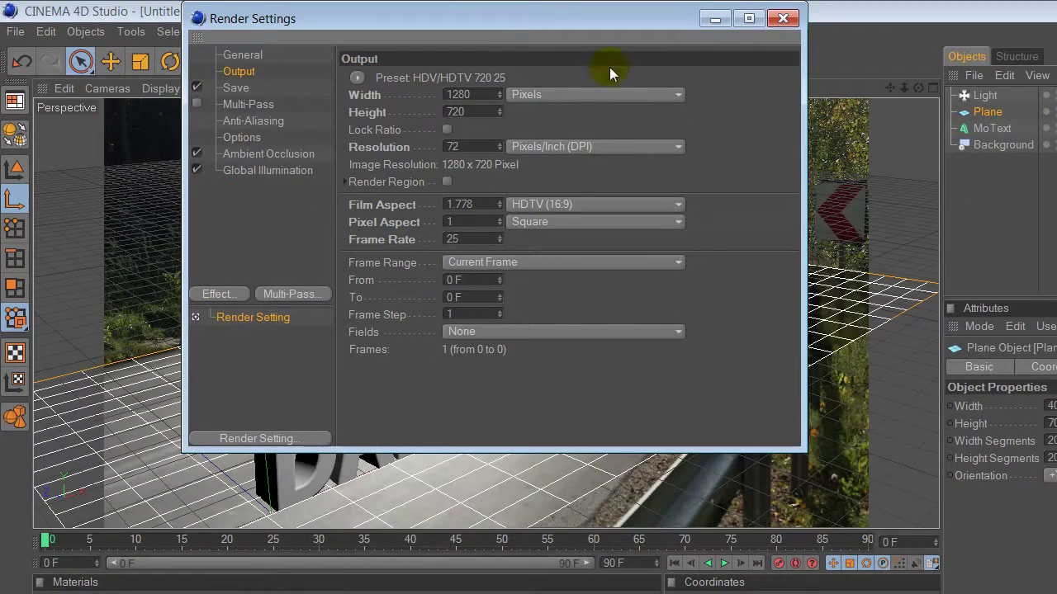
click(784, 20)
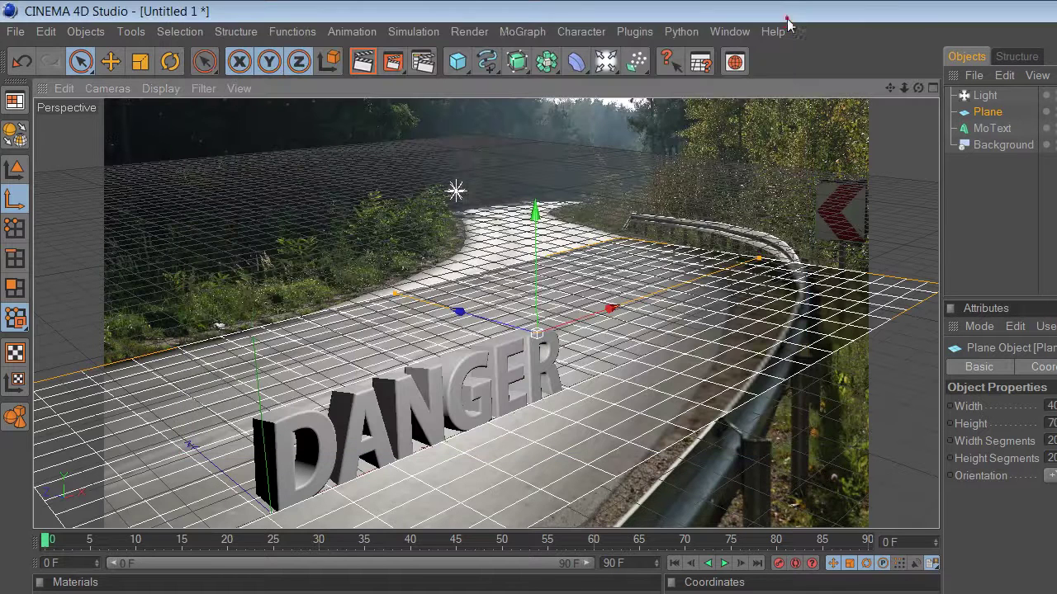
click(364, 65)
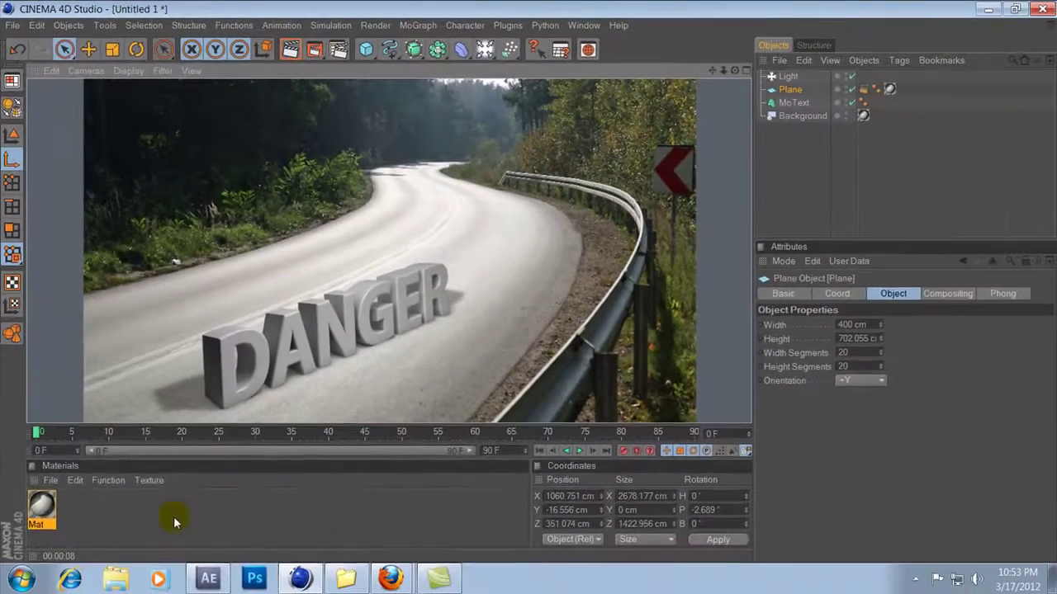
Create a new material Mat.1 and load a Fresnel shader as its colour texture
double_click(174, 516)
double_click(43, 505)
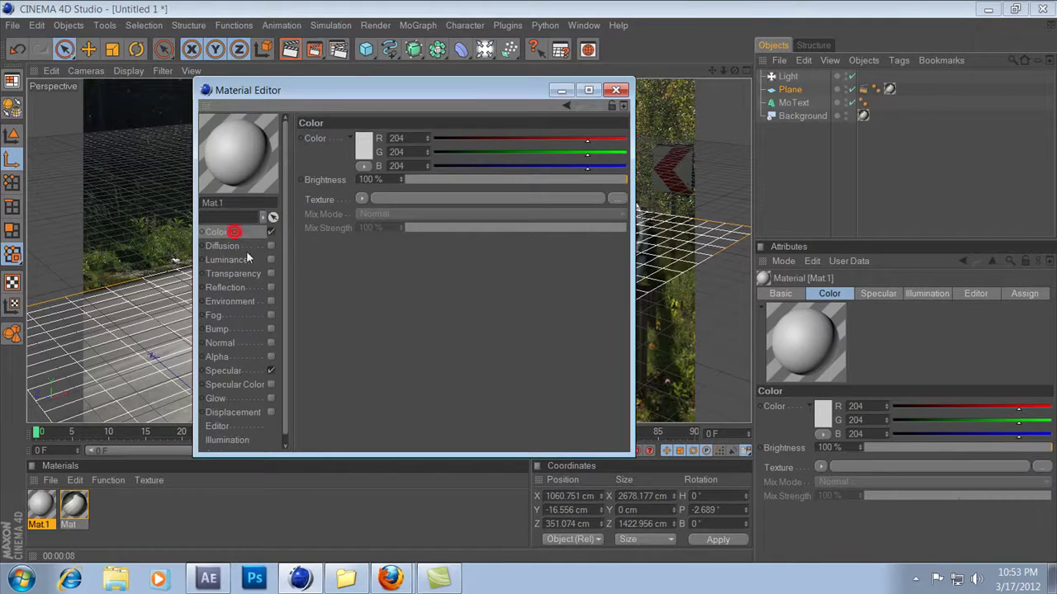
click(362, 199)
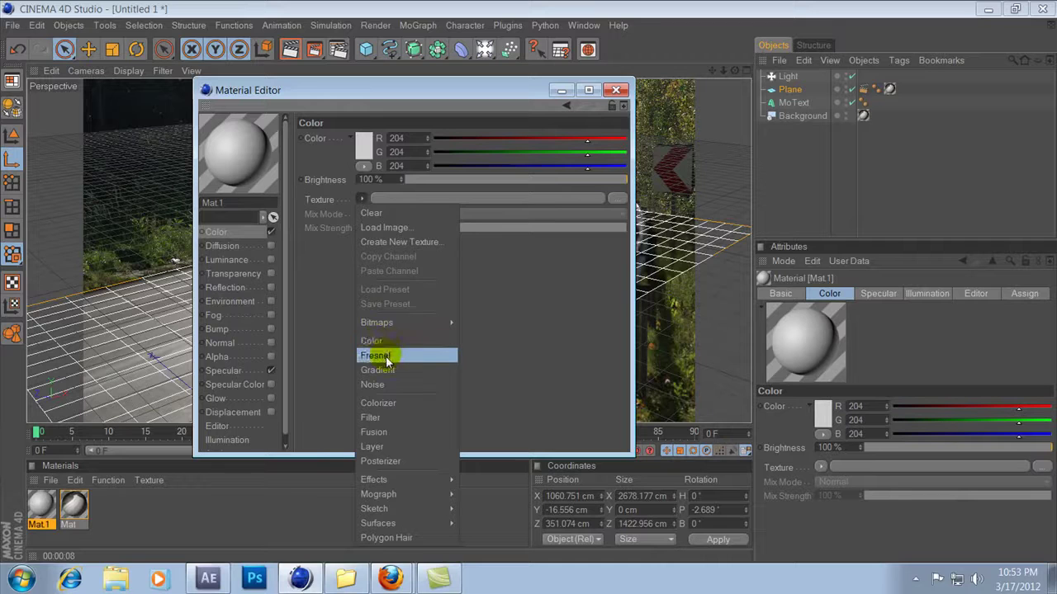
click(385, 355)
click(369, 232)
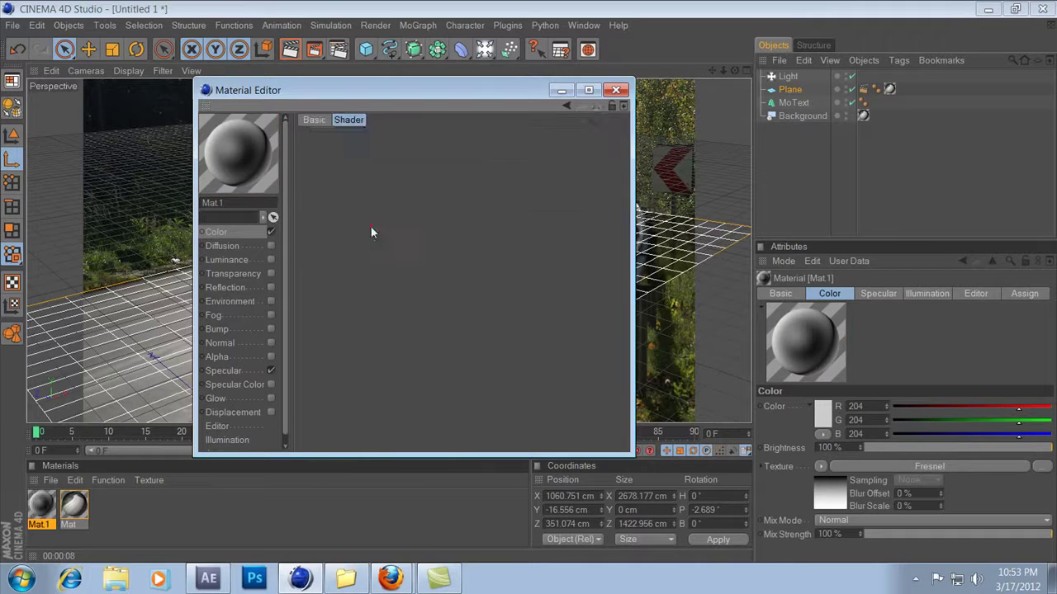
Enable reflection on Mat.1 with brightness lowered to 14%
click(225, 288)
click(271, 288)
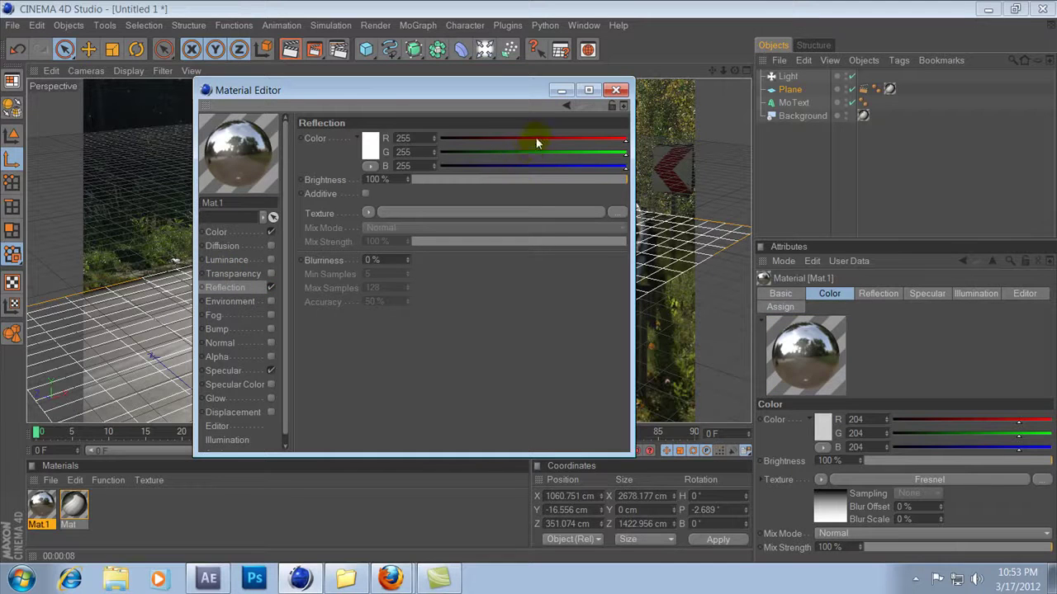
drag(530, 182, 494, 180)
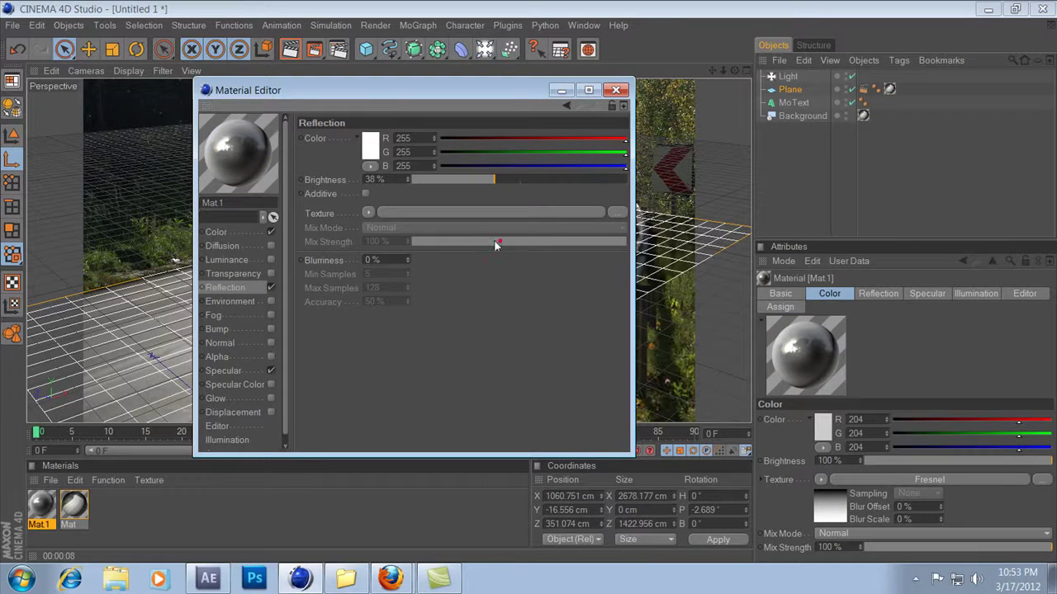
click(605, 242)
drag(477, 182, 444, 183)
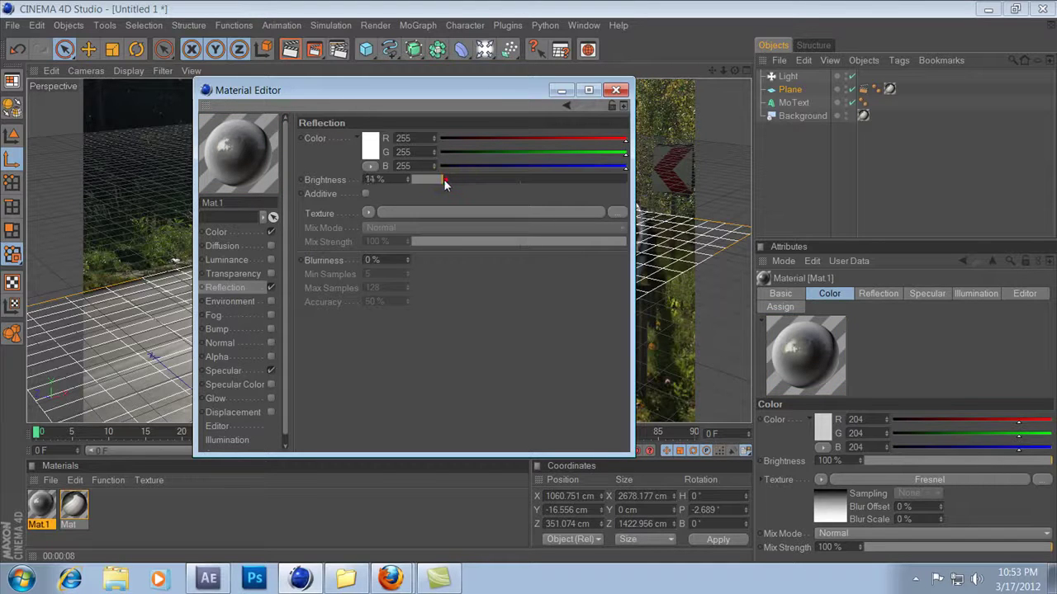
click(615, 89)
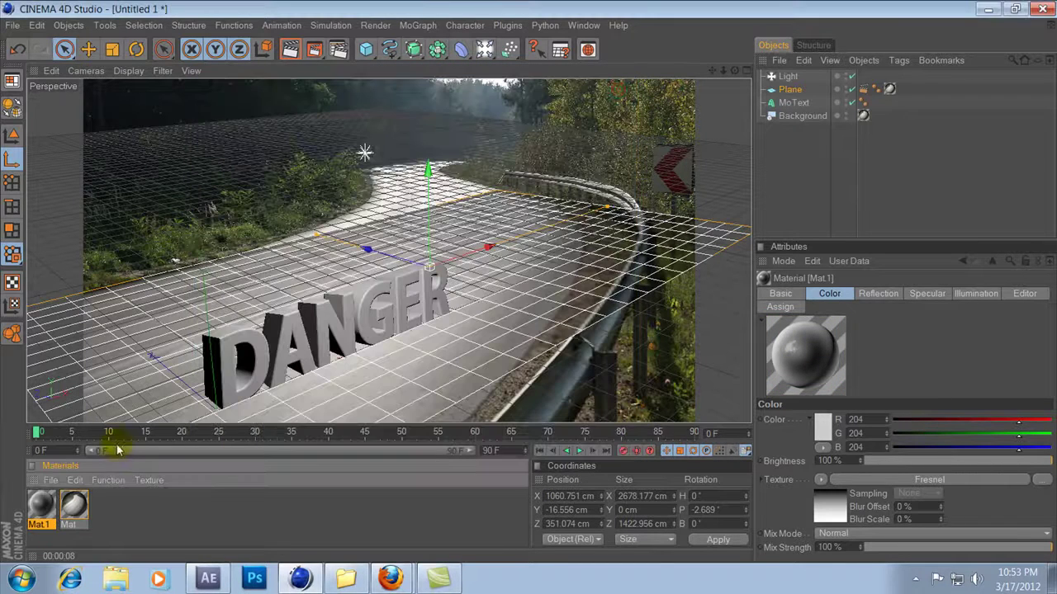
Assign Mat.1 to the DANGER MoText object and render the shaded text
click(42, 507)
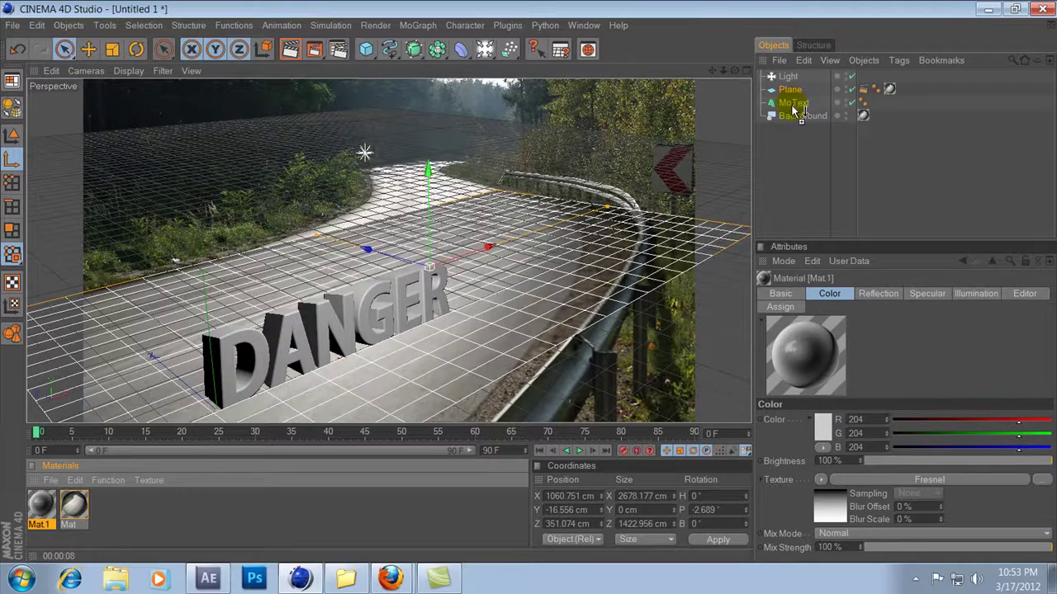
drag(582, 344, 795, 104)
click(290, 50)
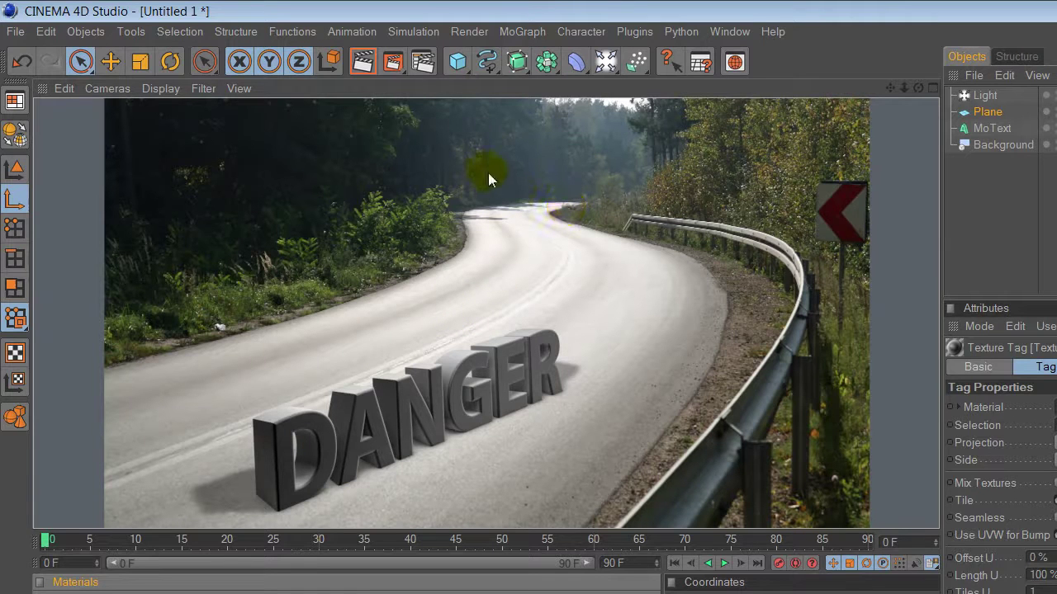
Choose the output file format for the saved render in the Save settings
click(474, 33)
click(509, 217)
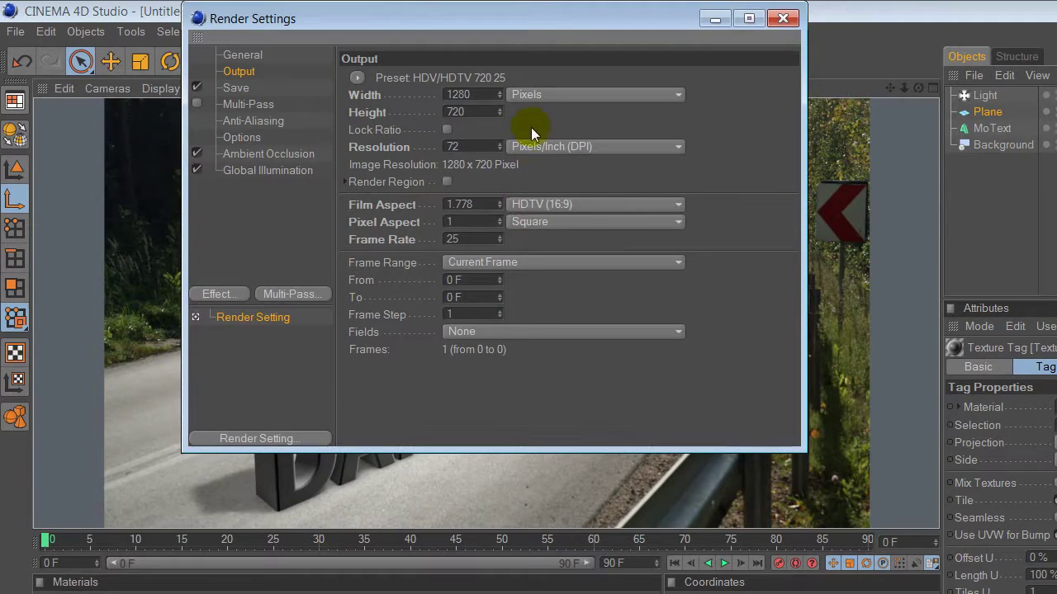
click(610, 146)
click(610, 146)
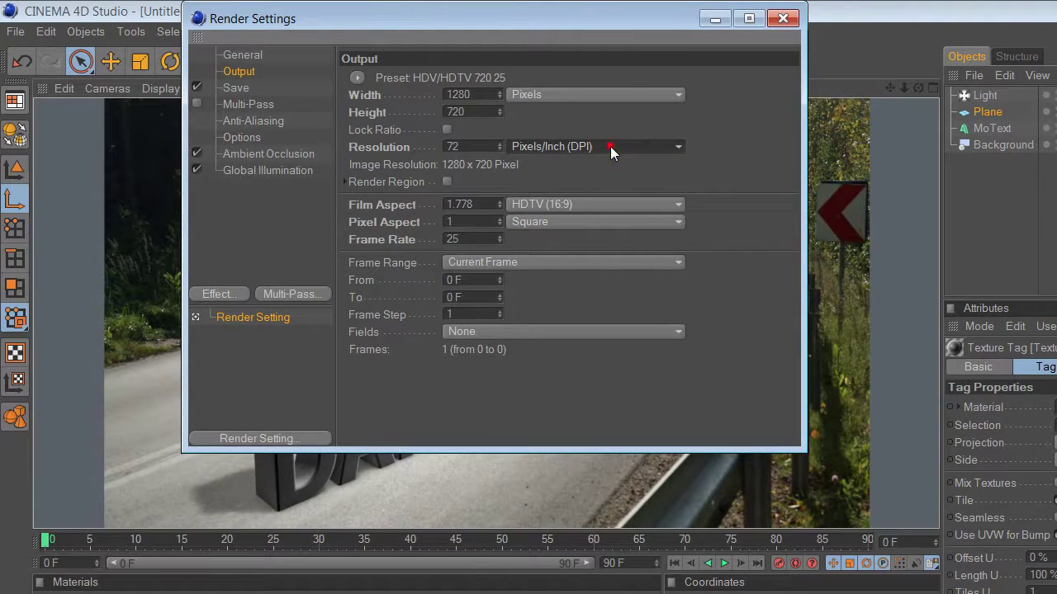
click(235, 88)
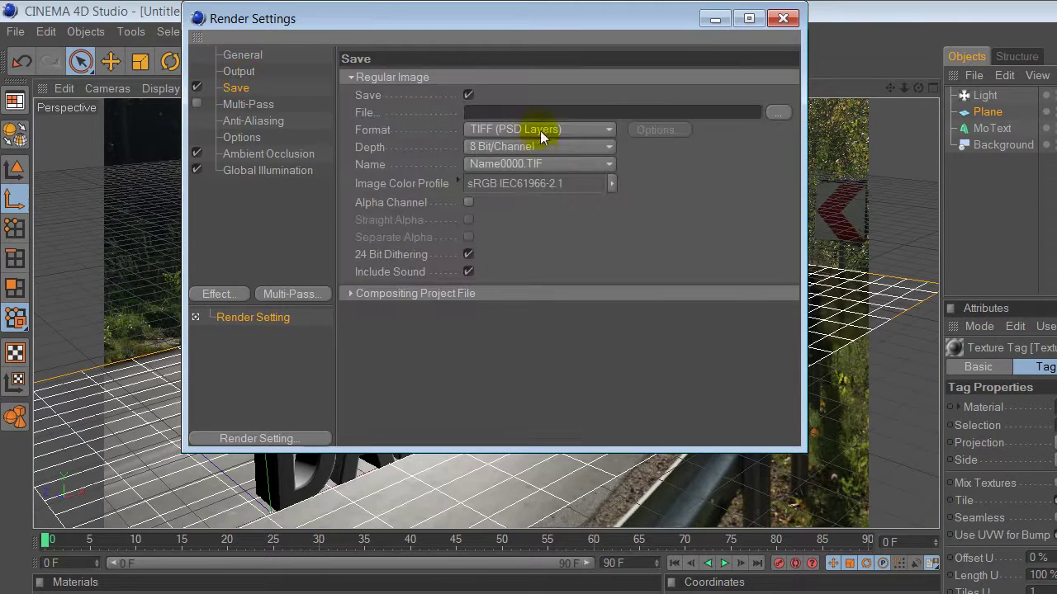
click(468, 129)
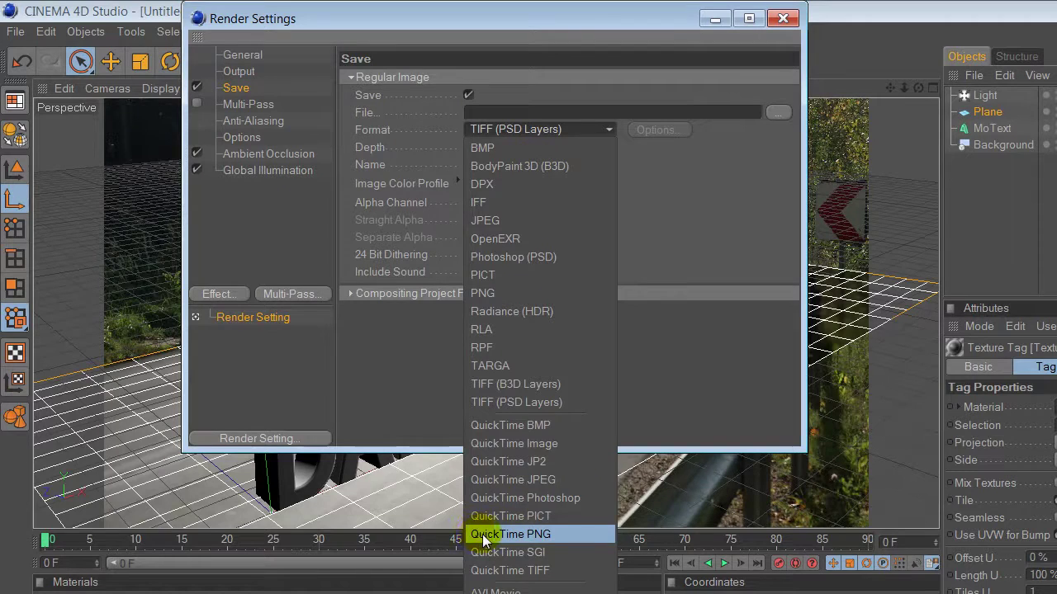
click(562, 480)
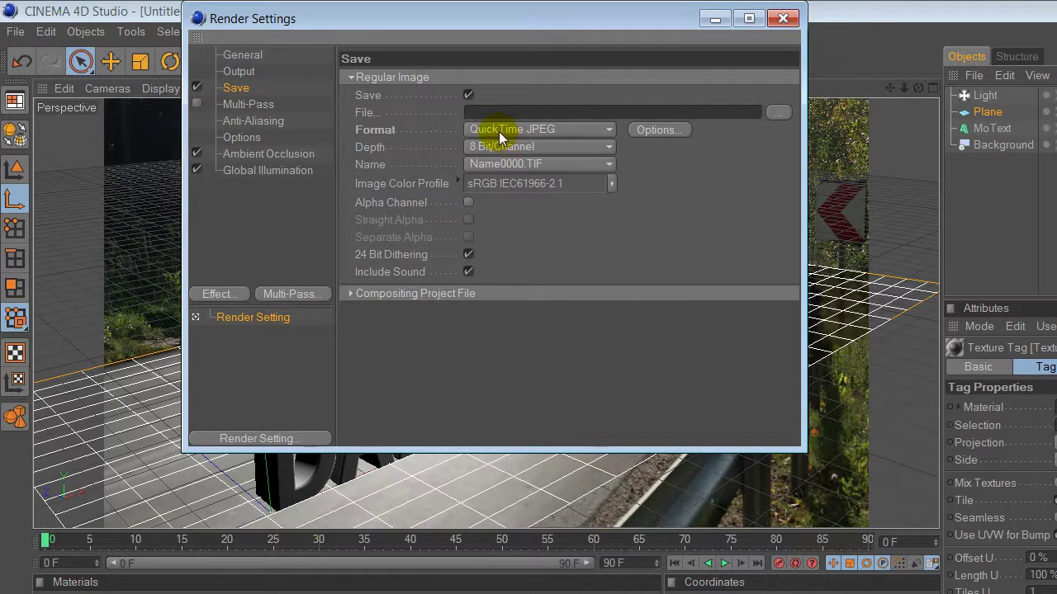
Set anti-aliasing to Best with a maximum level of 2x2
click(249, 105)
click(249, 120)
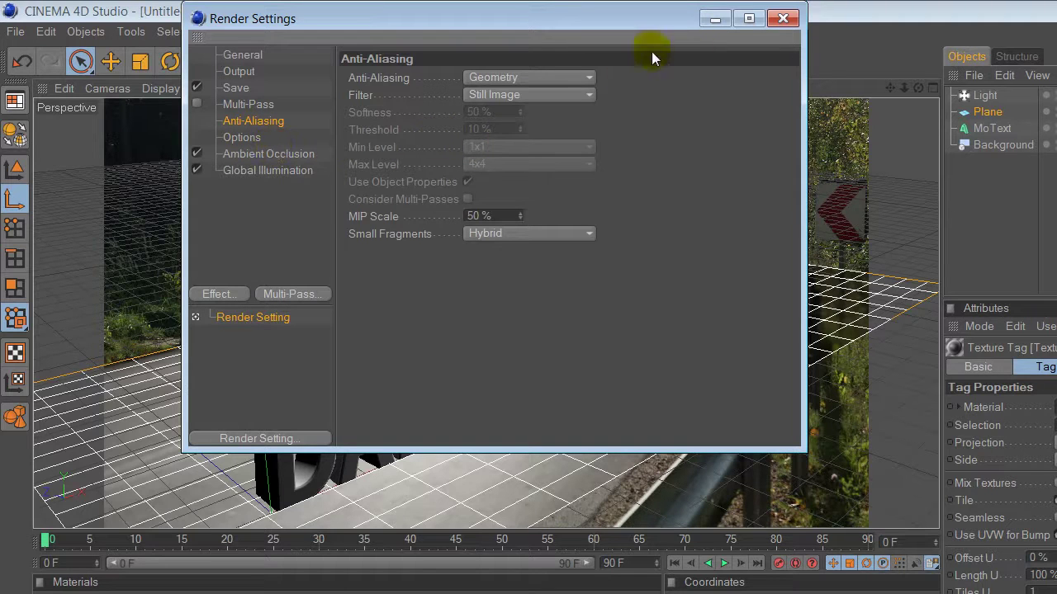
click(527, 78)
click(497, 129)
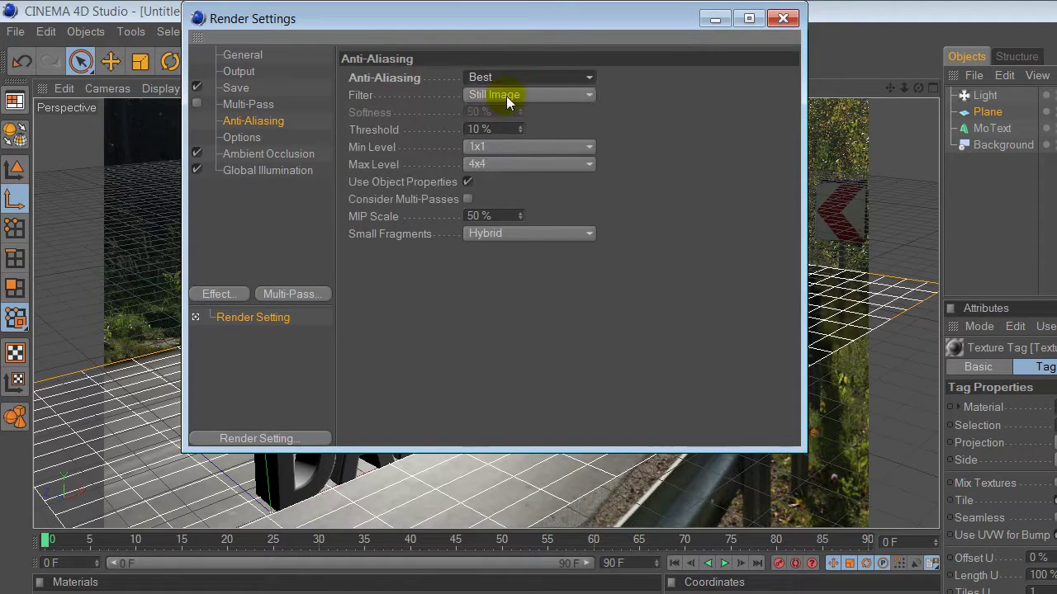
click(486, 165)
click(486, 199)
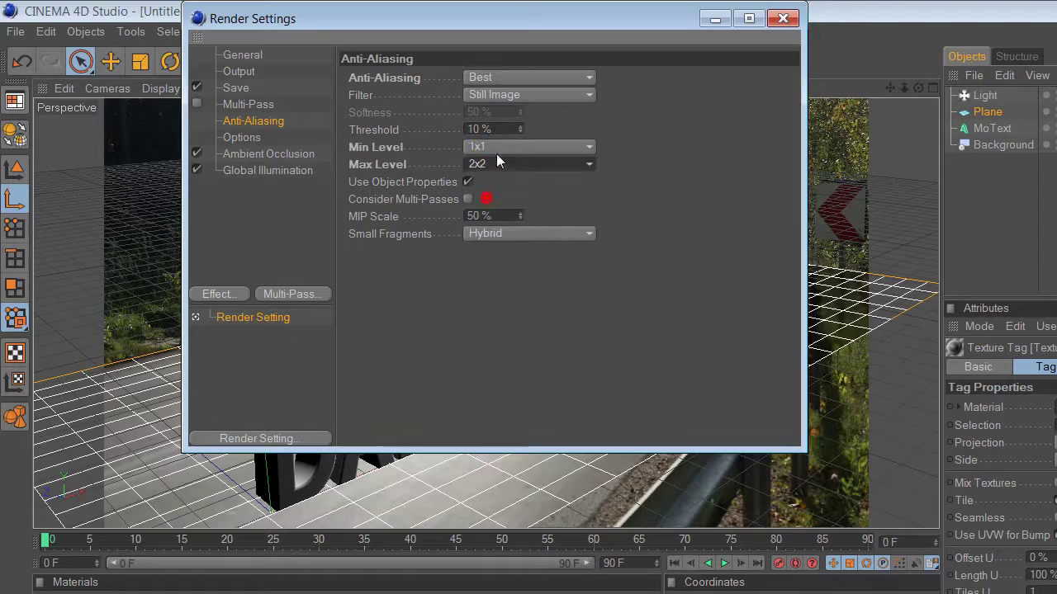
click(782, 19)
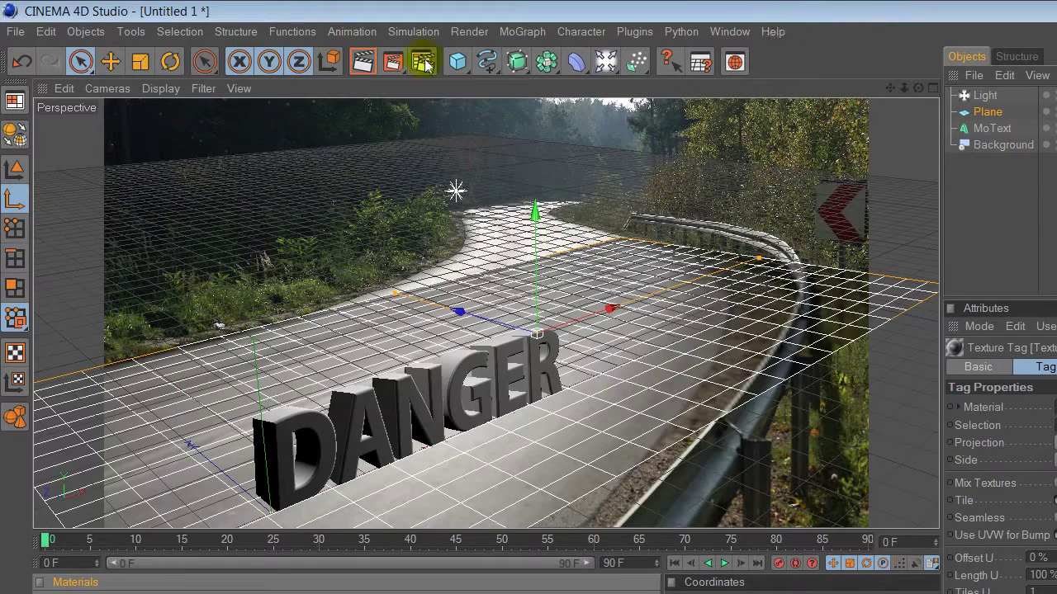
Review the Options, Multi-Pass and Output pages, confirming the 1280×720 output size
click(469, 31)
click(496, 216)
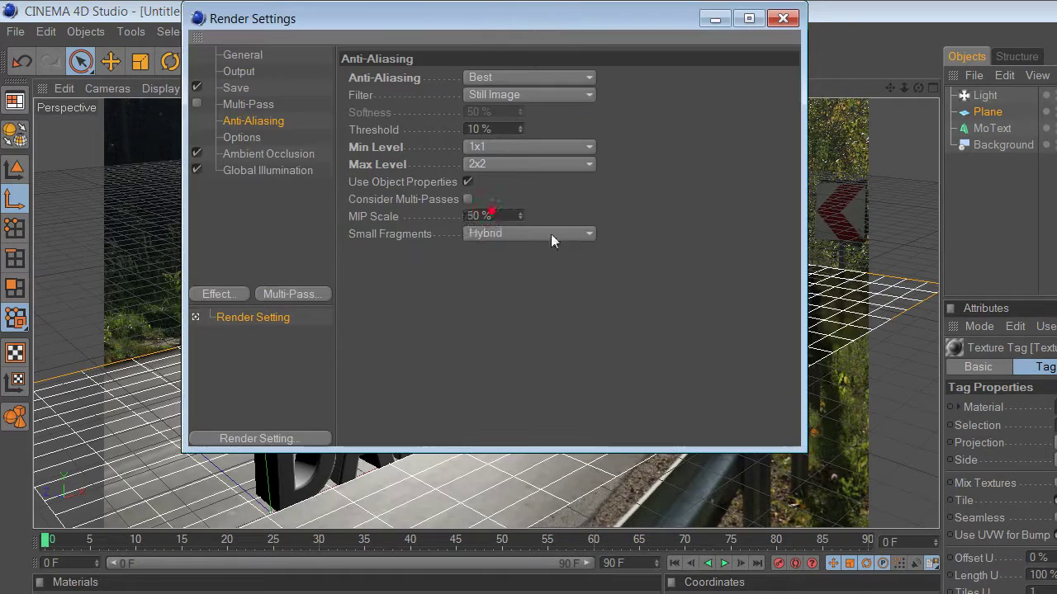
click(232, 139)
click(245, 119)
click(245, 106)
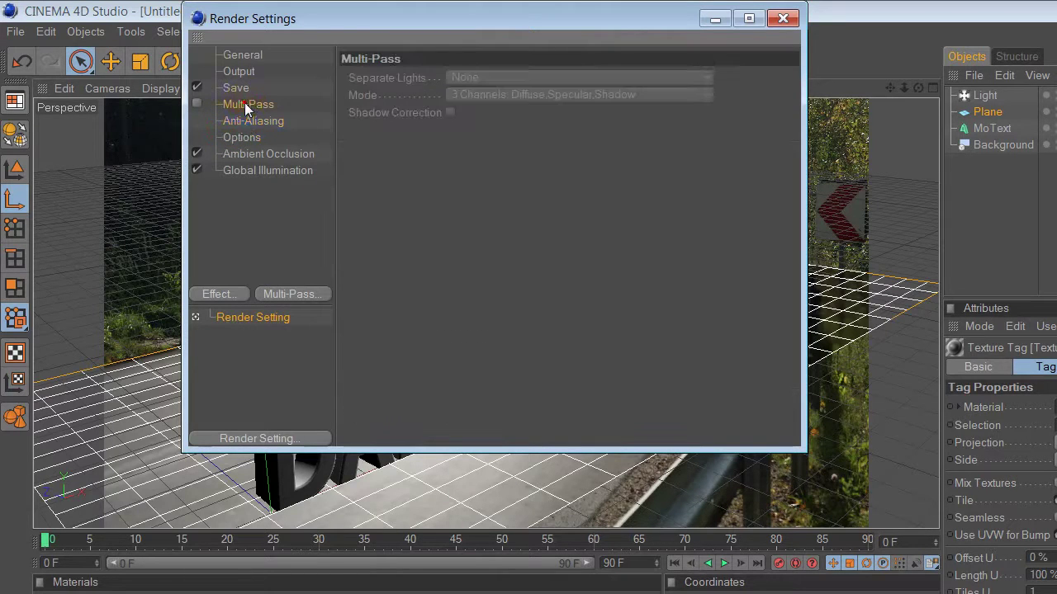
click(239, 88)
click(244, 75)
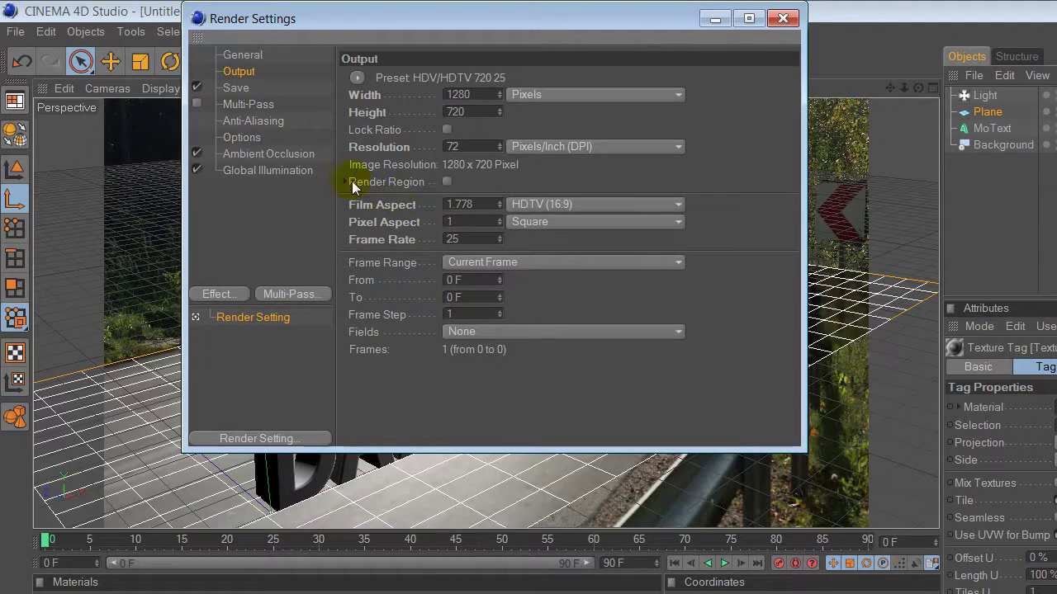
click(783, 19)
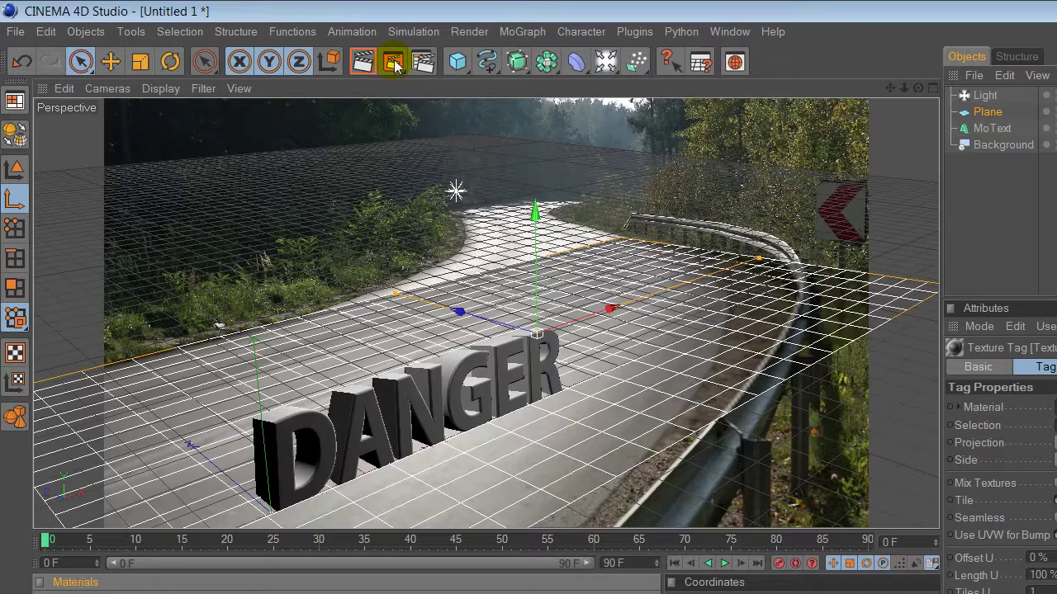
Set the render's save file to 'Danger Road' on the Desktop
click(469, 31)
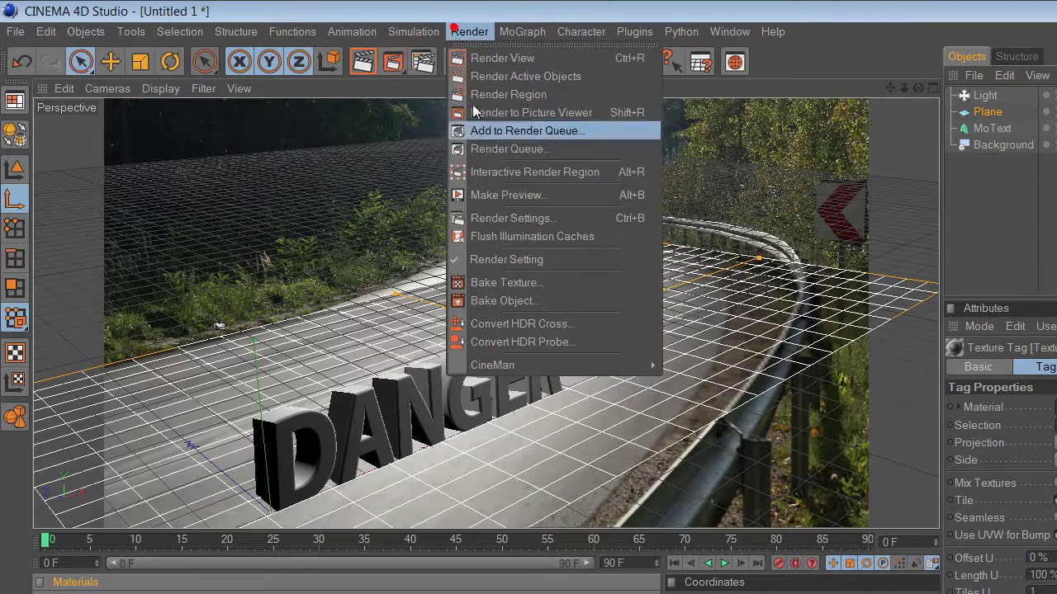
click(488, 218)
click(236, 88)
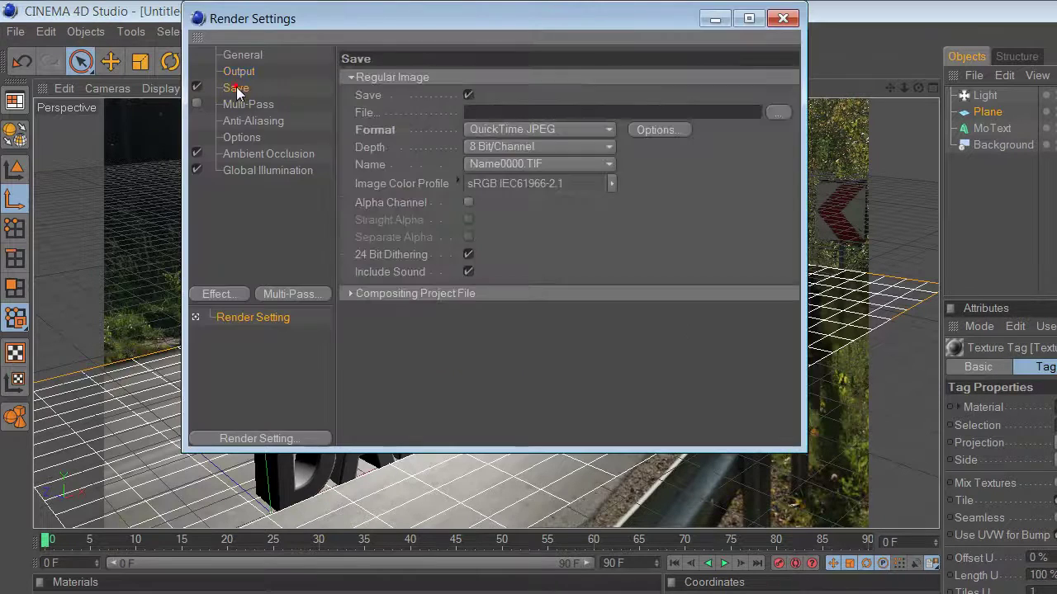
click(774, 113)
click(347, 421)
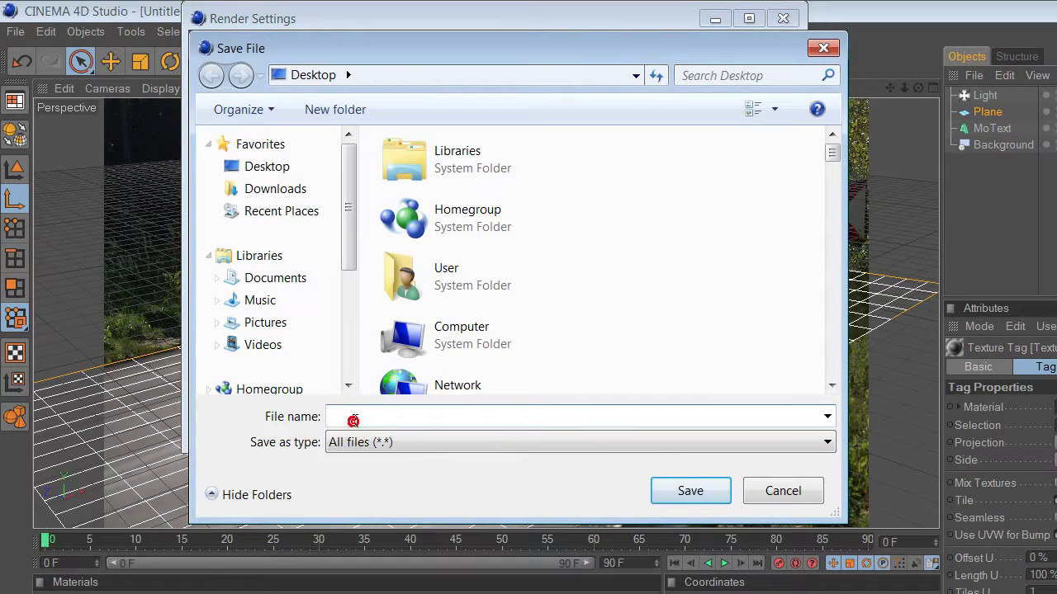
text(dA)
text(ad)
click(268, 167)
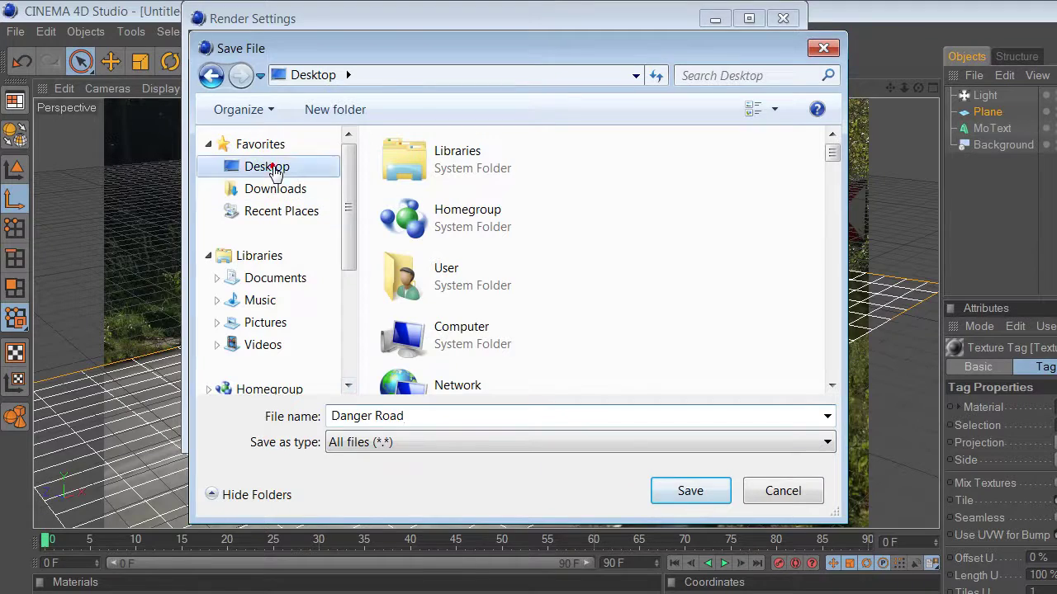
click(675, 481)
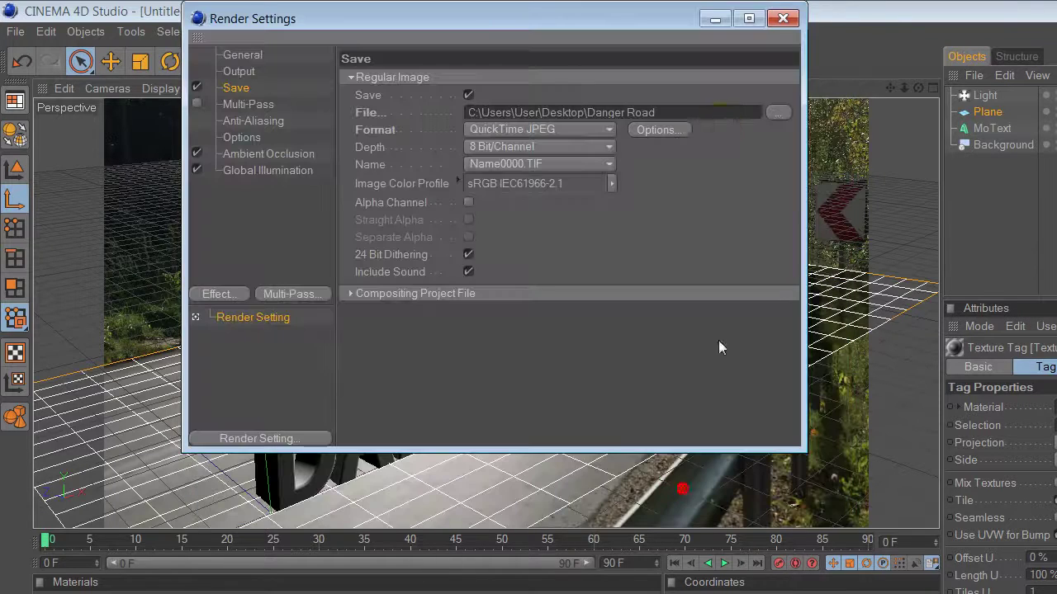
click(782, 18)
Render Danger Road.jpg at 1280×720 in the Picture Viewer, then close it and minimize Cinema 4D
click(390, 62)
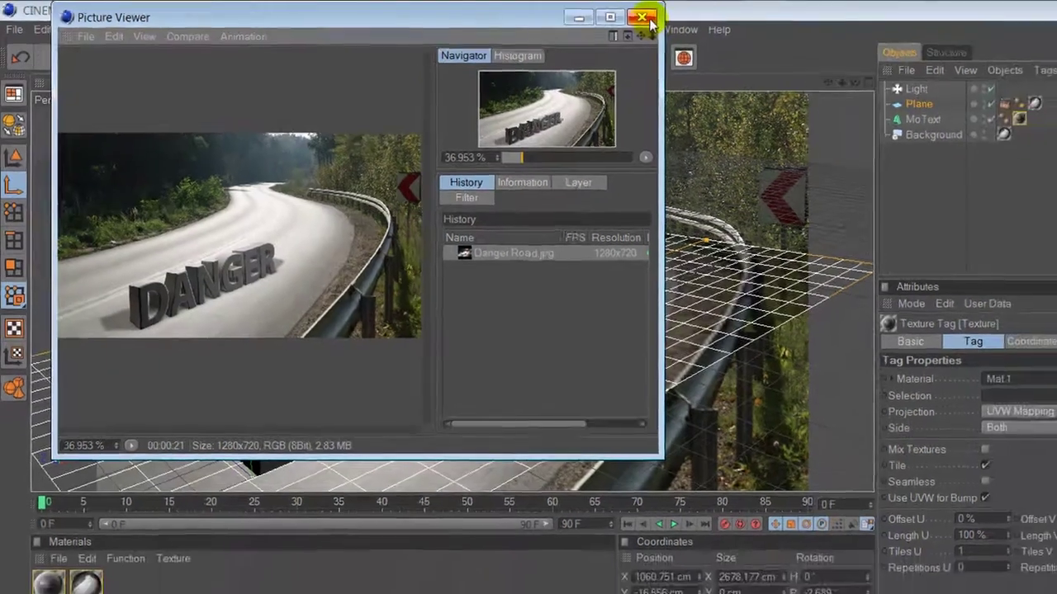
click(689, 18)
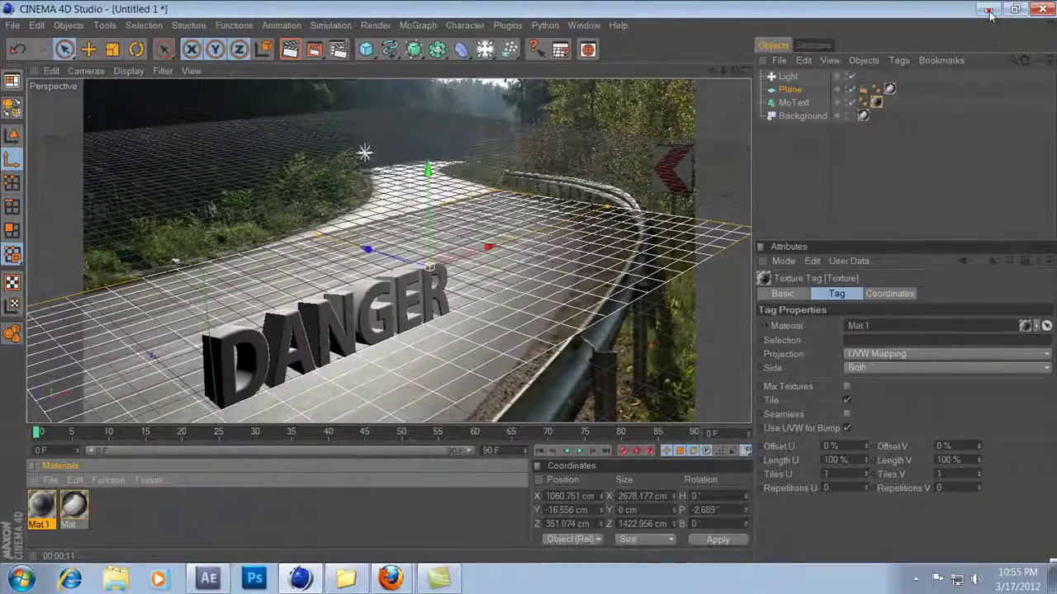
click(987, 10)
Open Danger Road.jpg in Photoshop and zoom it to fill the window
click(257, 580)
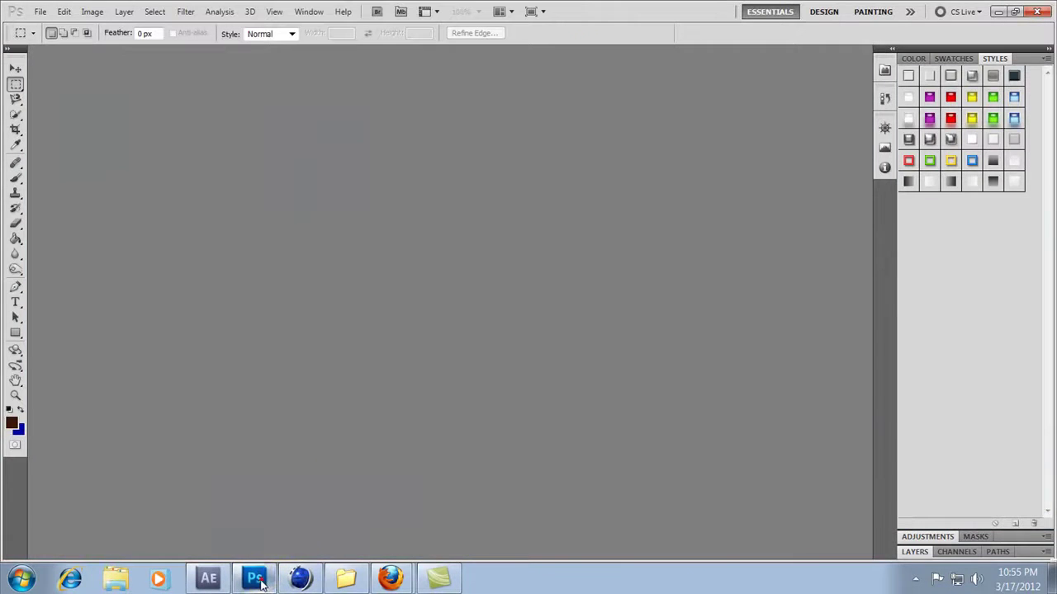
click(254, 581)
mouse_move(281, 237)
mouse_down()
mouse_move(257, 580)
mouse_move(318, 293)
mouse_up()
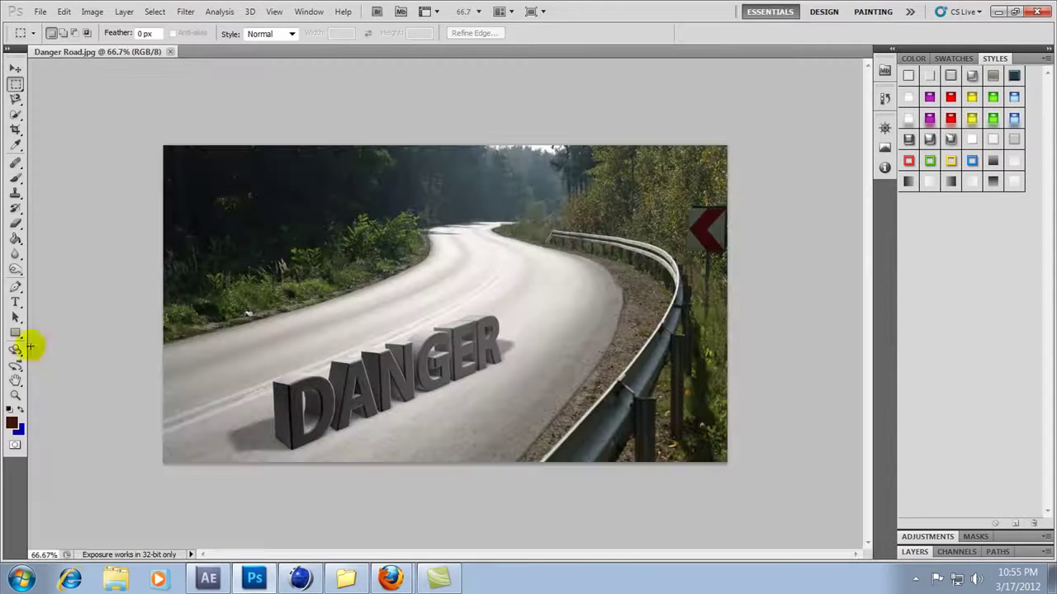
click(15, 395)
right_click(265, 319)
click(292, 330)
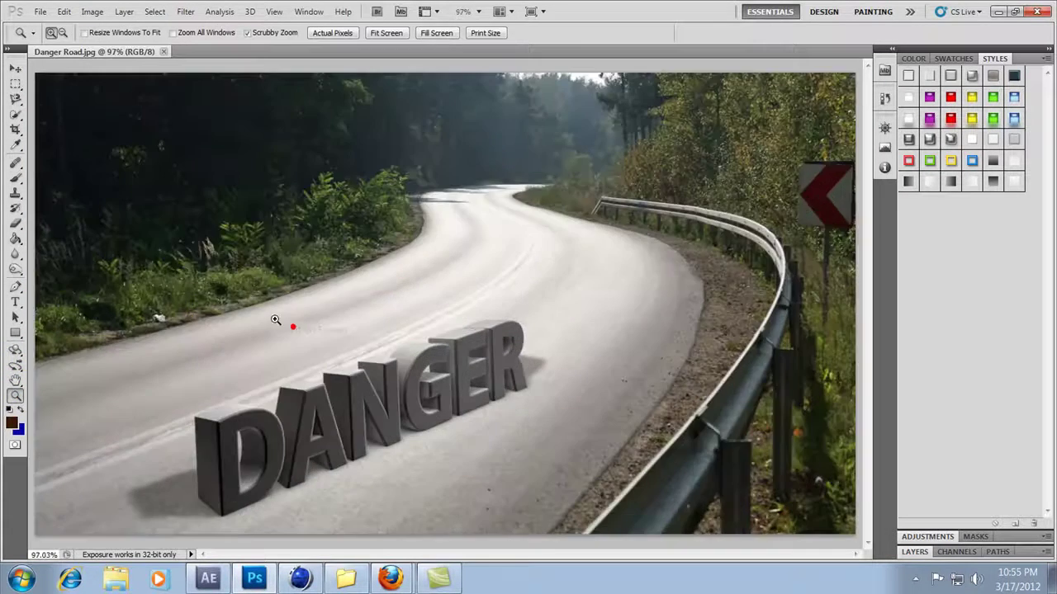
Add a Curves 1 adjustment layer with a slight contrast curve above the Background
click(15, 66)
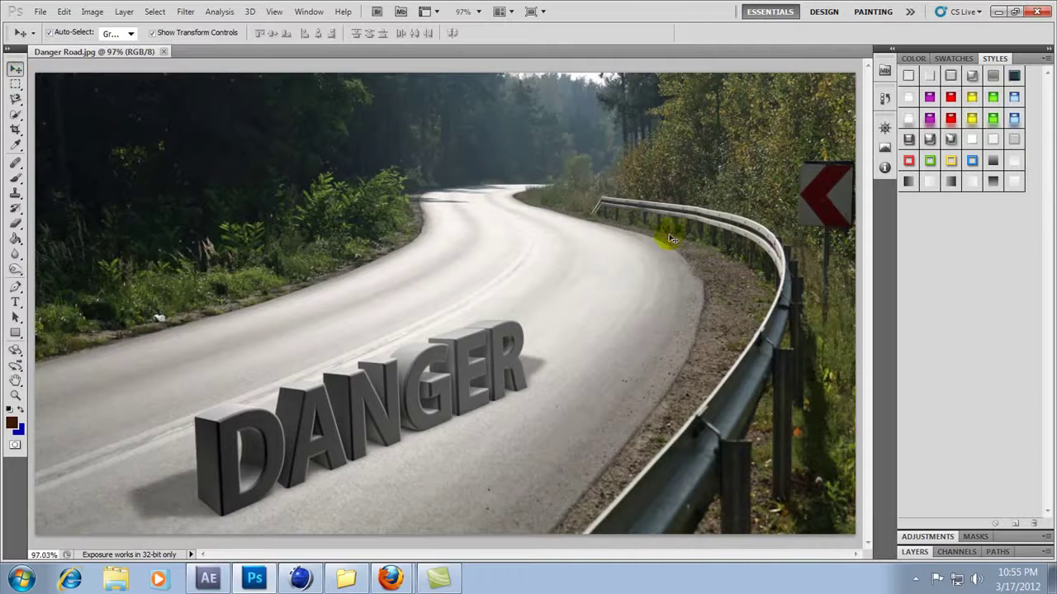
click(917, 551)
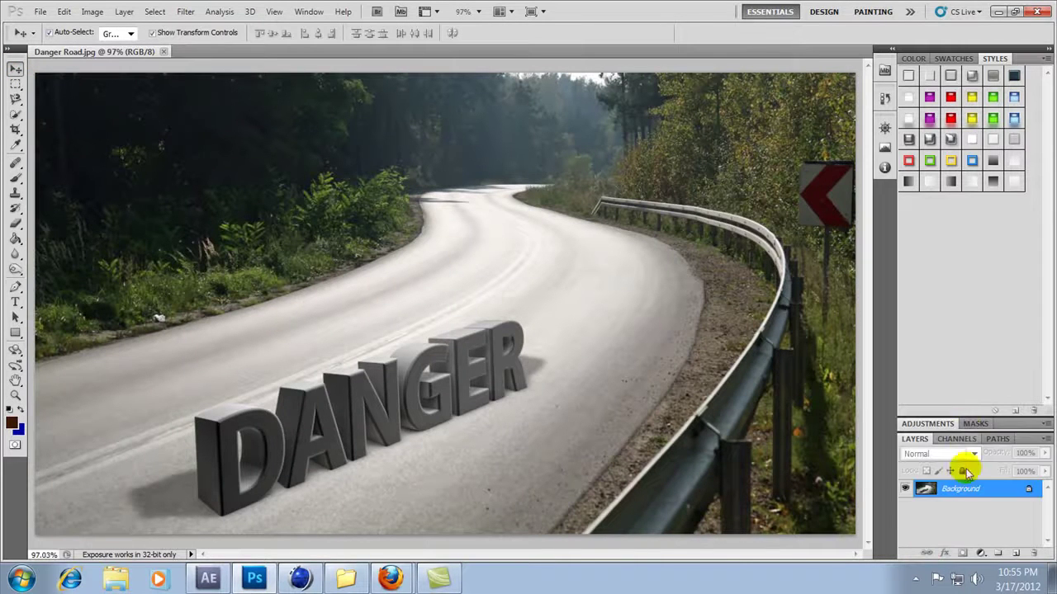
click(981, 553)
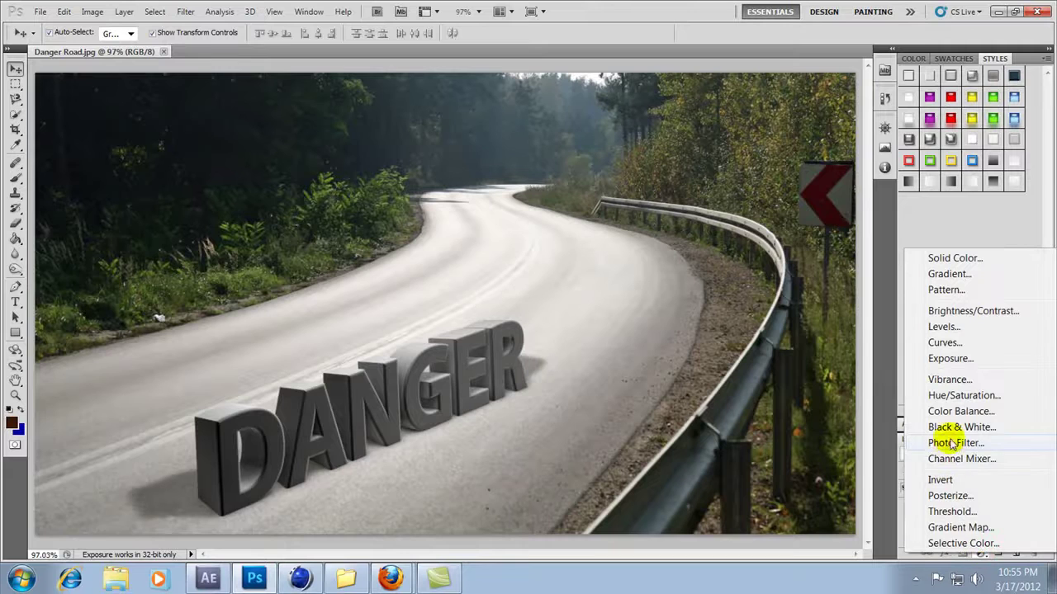
click(943, 346)
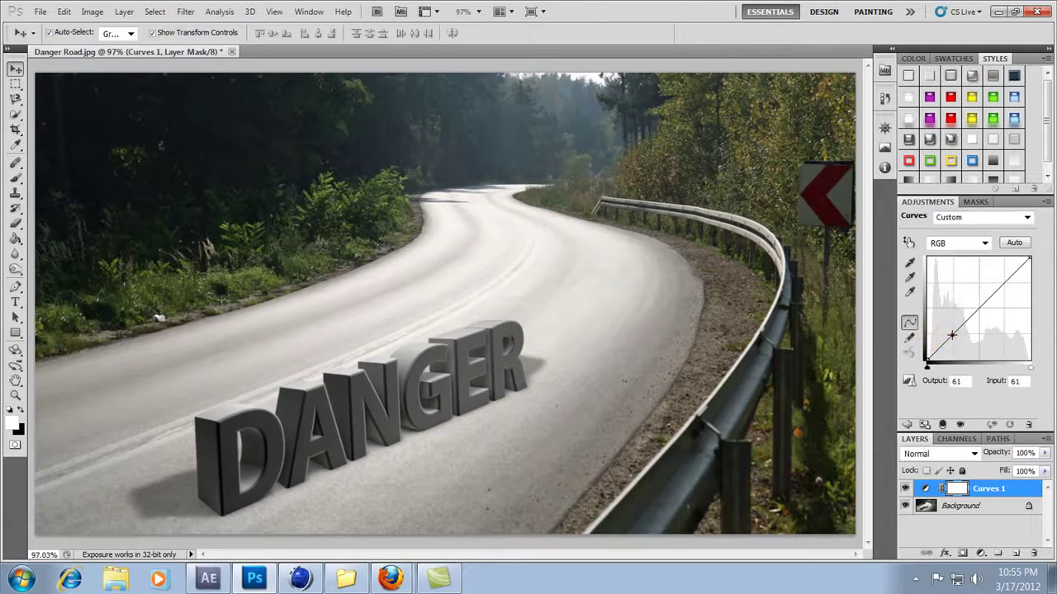
mouse_move(962, 327)
mouse_down()
mouse_move(962, 340)
mouse_move(1011, 279)
mouse_up()
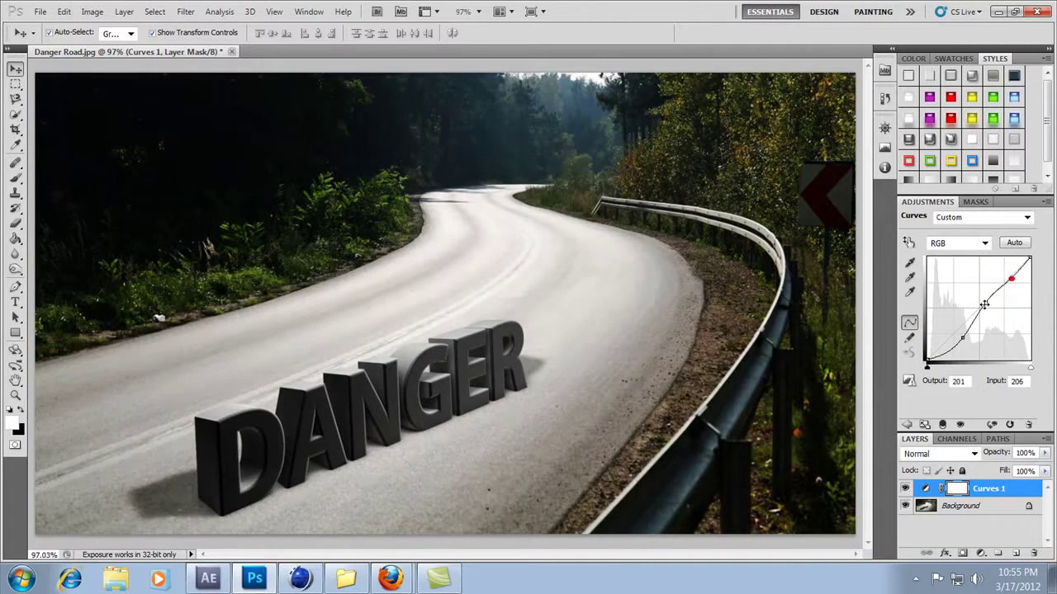
drag(962, 340, 956, 334)
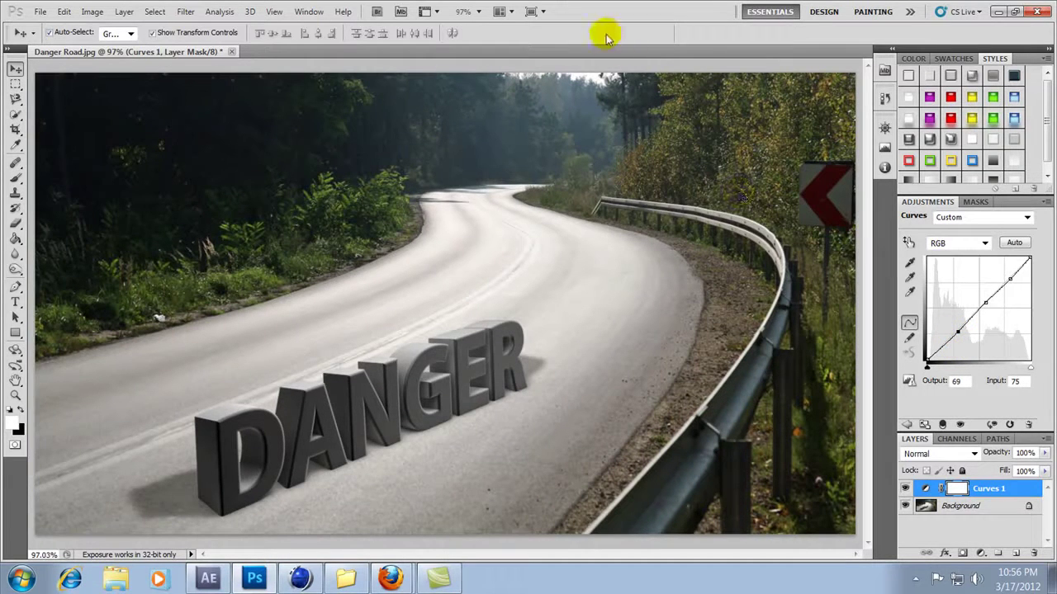
click(962, 527)
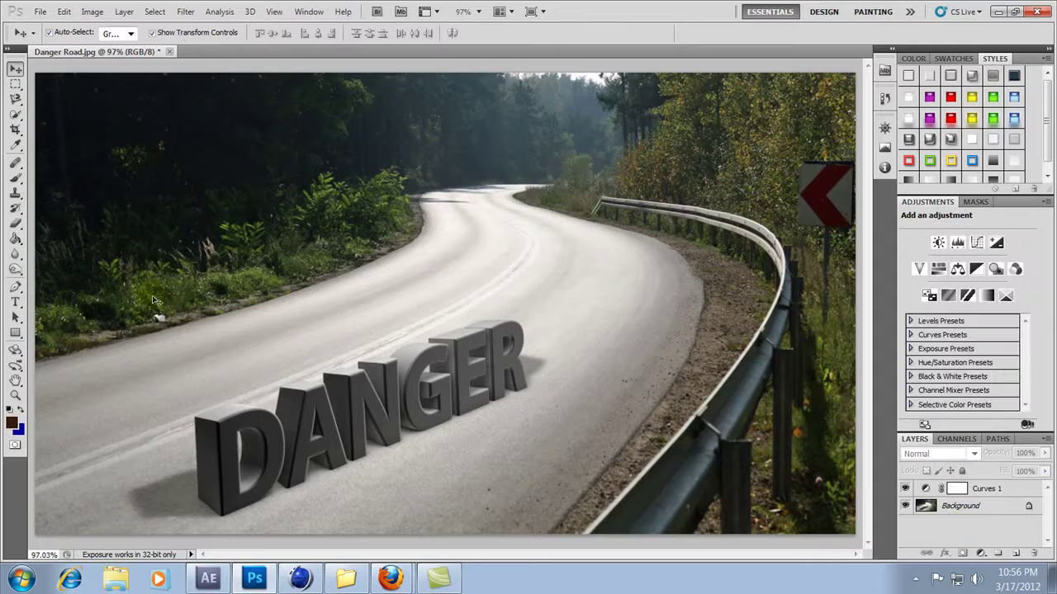
Set the foreground colour to a lighter brown, 685143
click(12, 423)
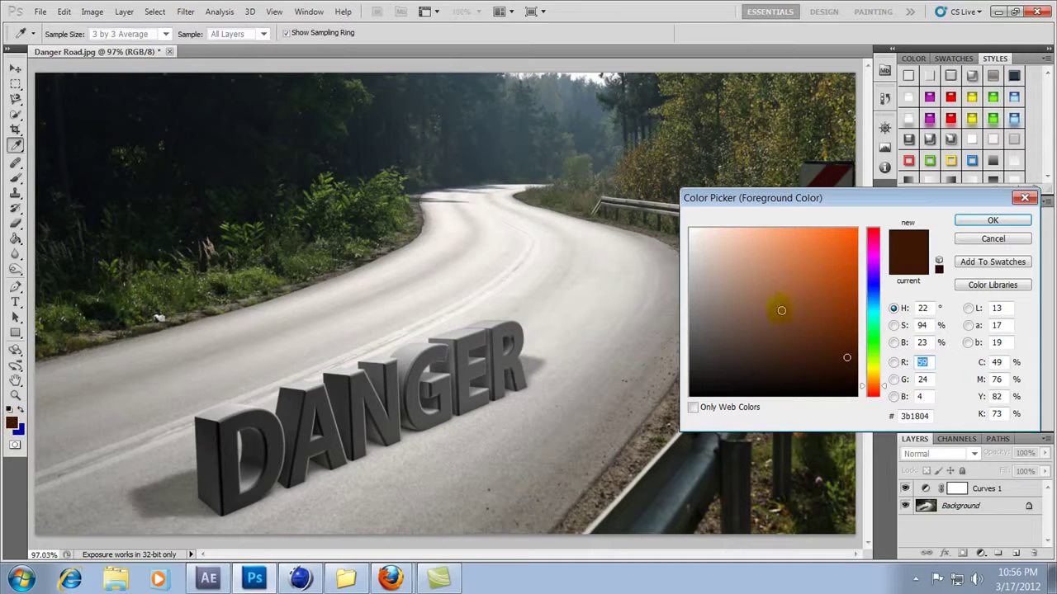
drag(812, 263, 749, 328)
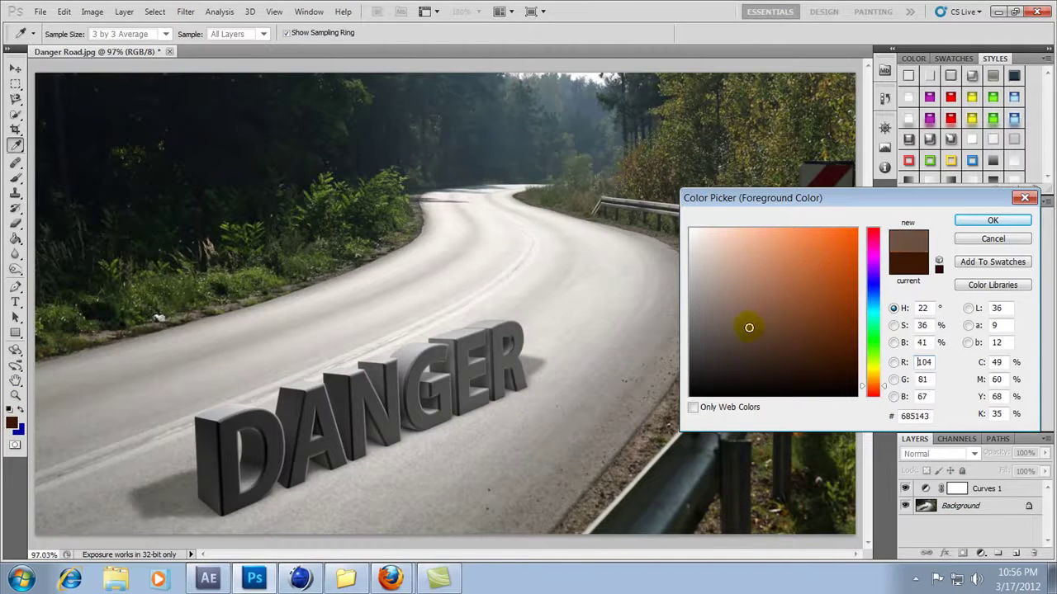
click(992, 220)
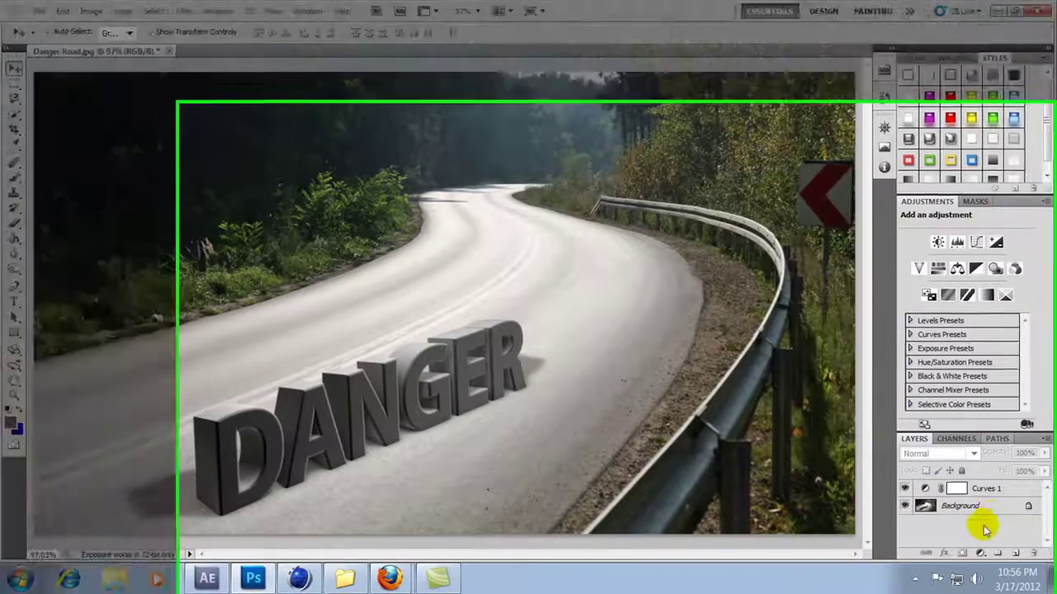
Add a Gradient Map adjustment layer using the copper gradient preset
click(981, 552)
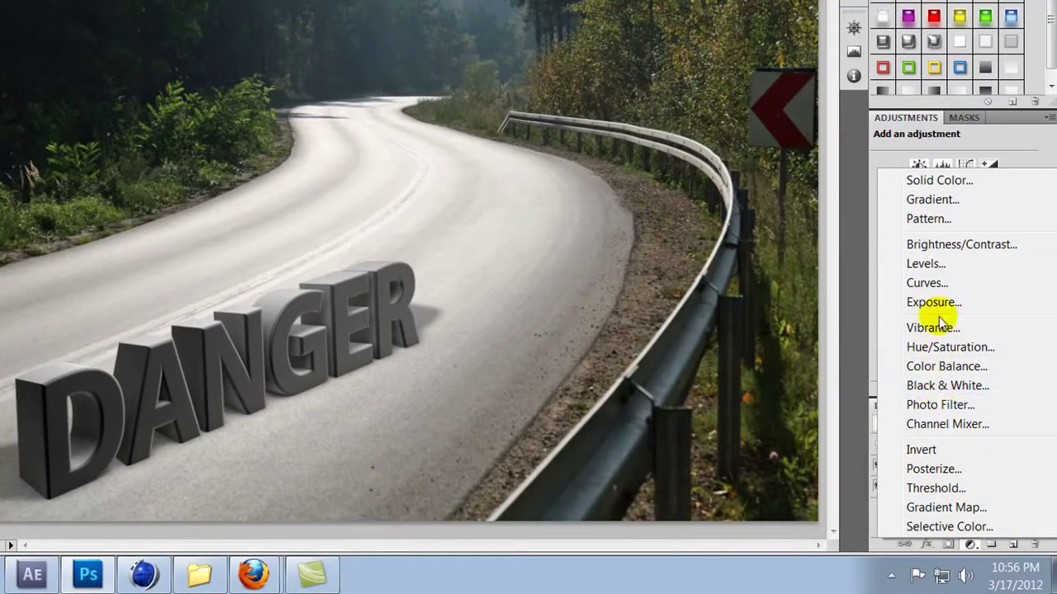
click(928, 507)
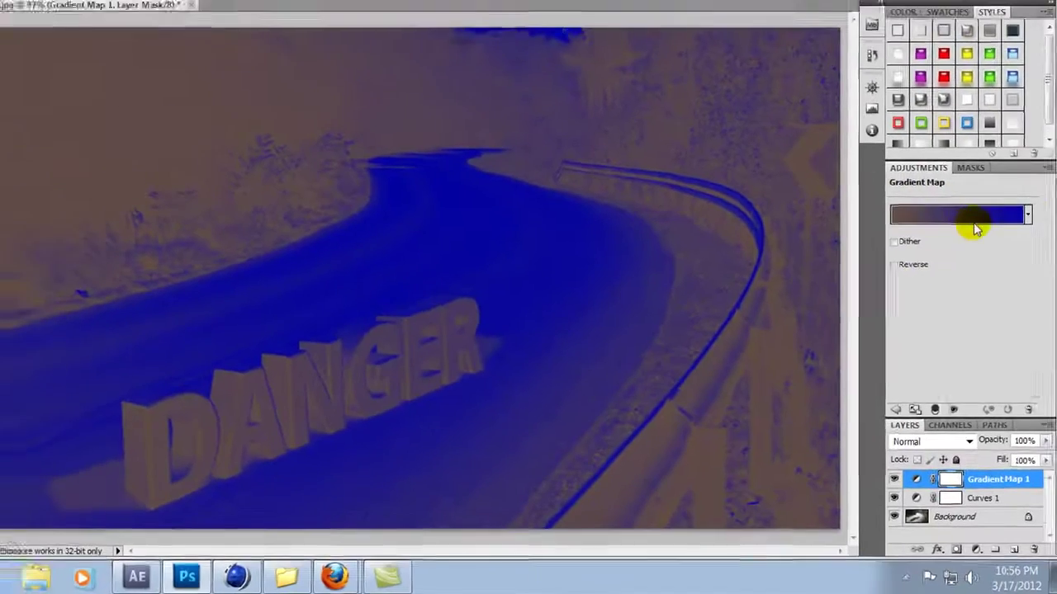
click(1027, 245)
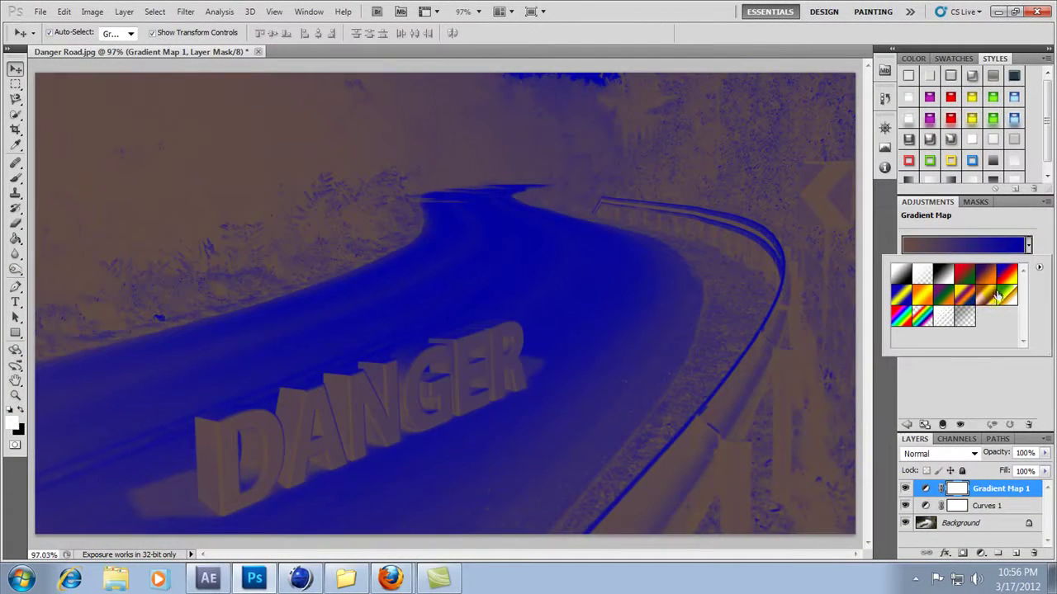
click(990, 298)
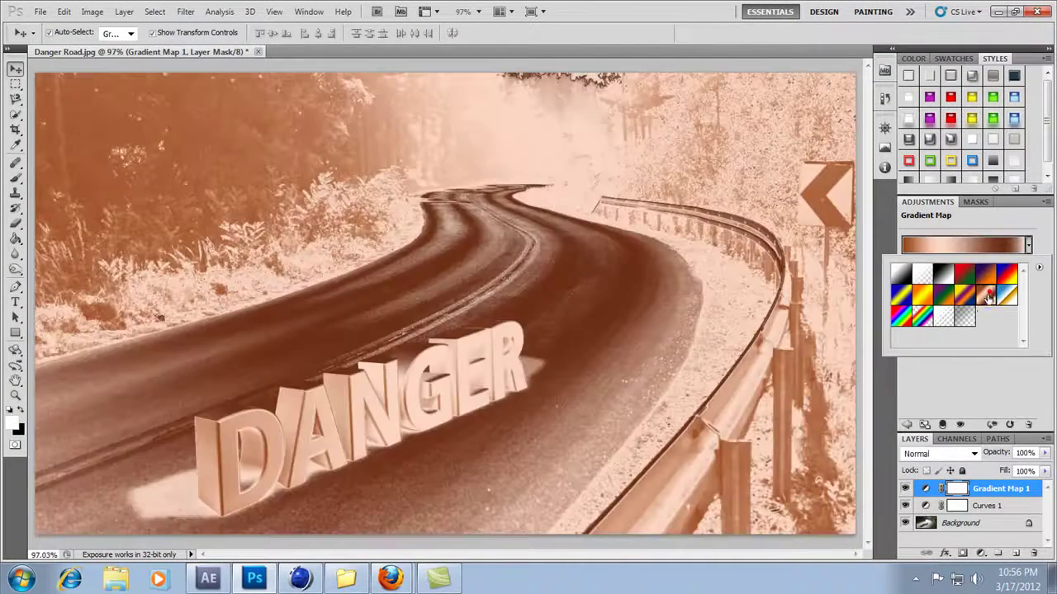
Cycle the Gradient Map's blend mode from Darken through the list toward Hue
click(929, 454)
click(907, 73)
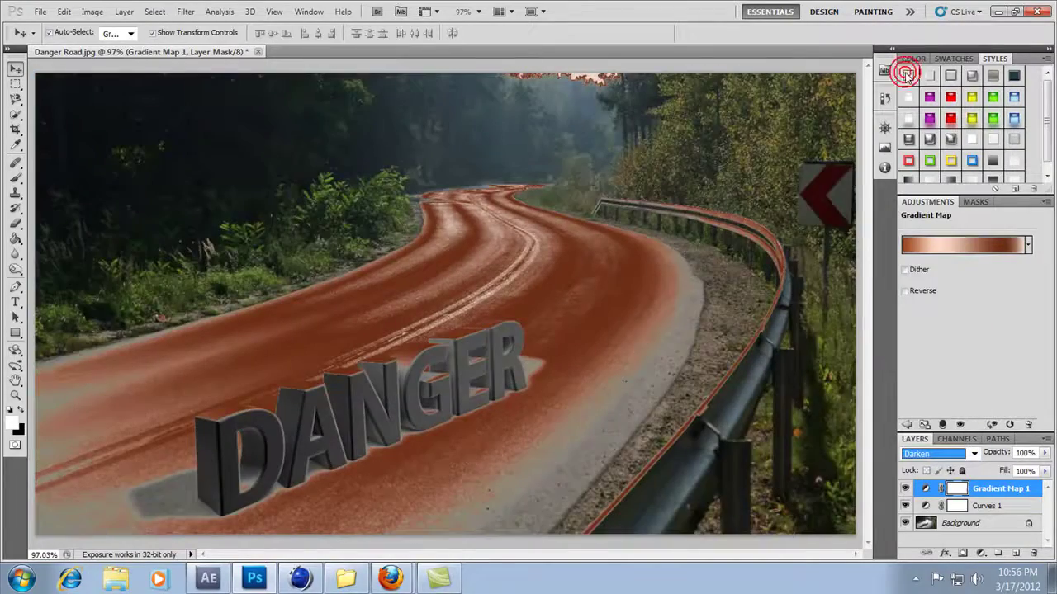
key(Down)
key(Down)
key(Down)
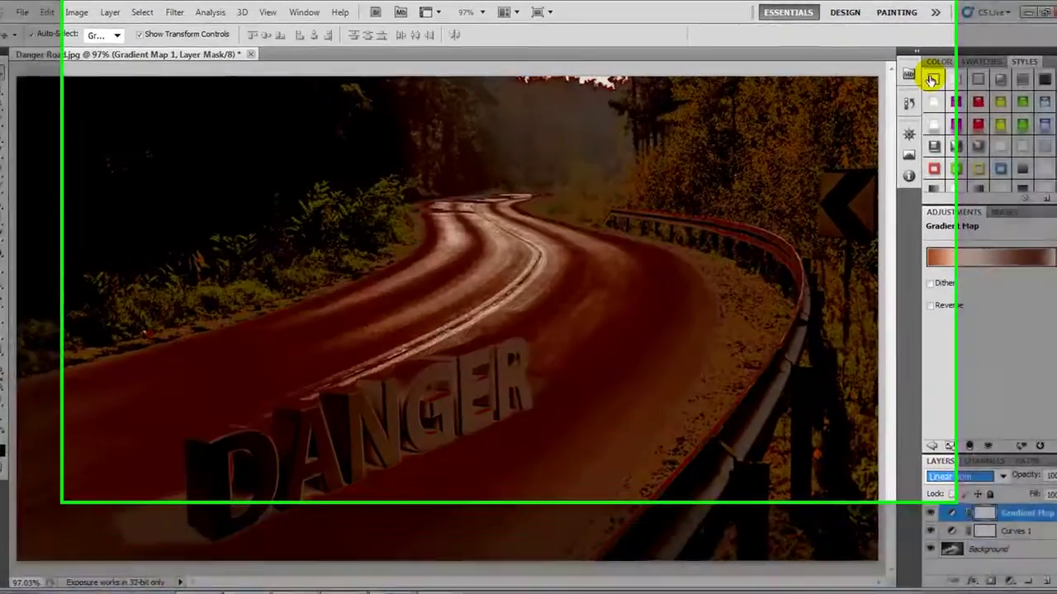
key(Down)
key(Down)
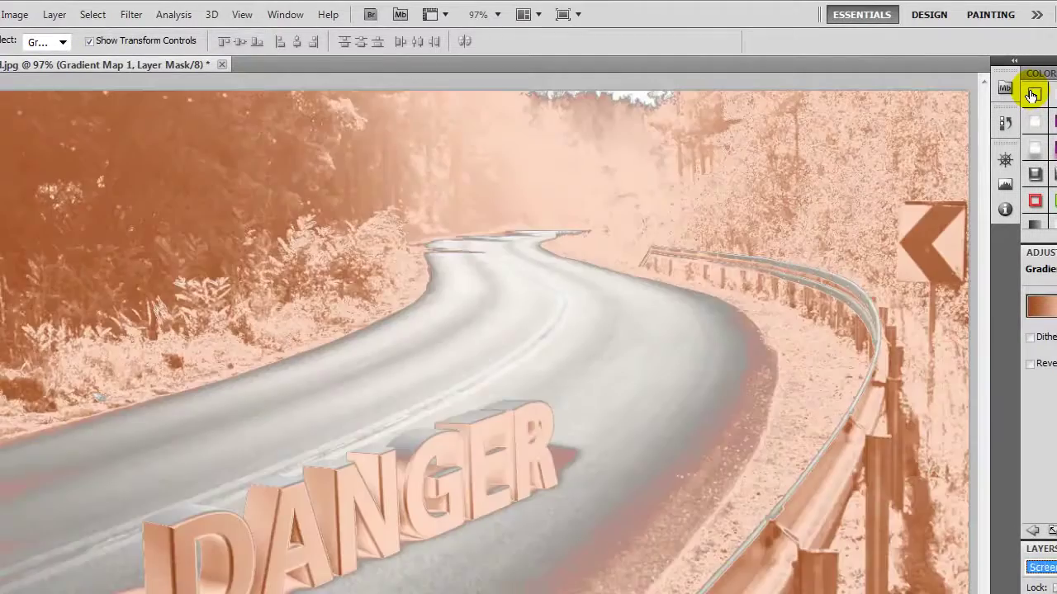
key(Down)
key(Down)
key(Down)
key(Down)
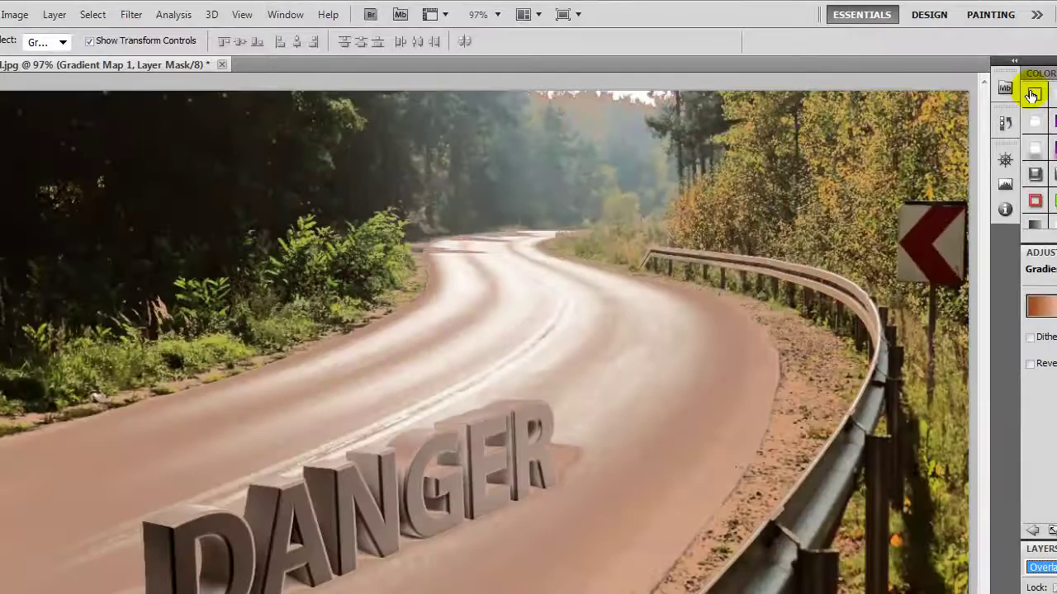
key(Down)
key(Down)
key(Down)
key(Down)
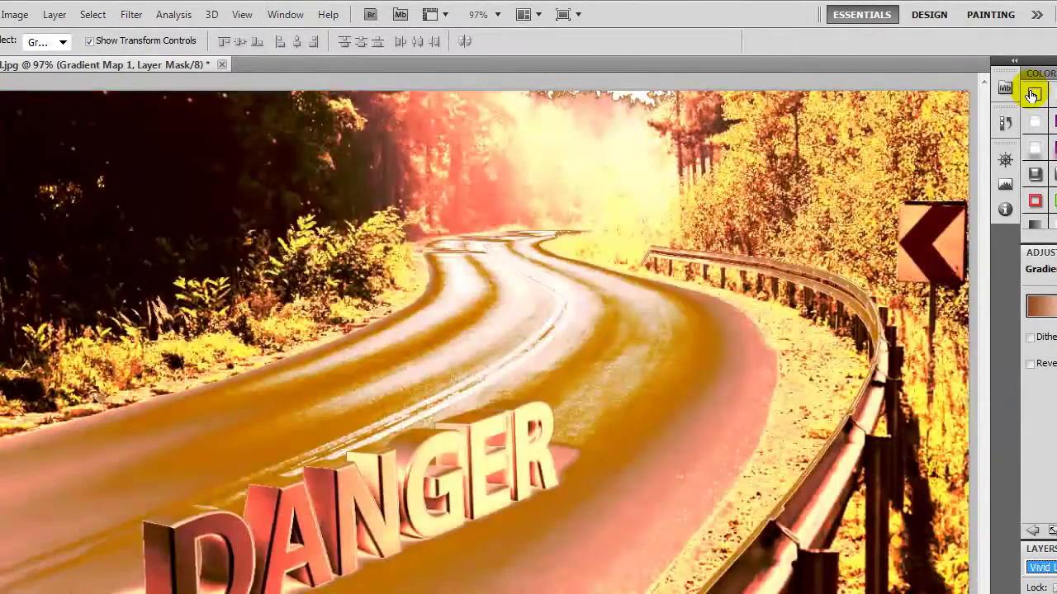
key(Down)
key(Down)
key(Down)
key(Down)
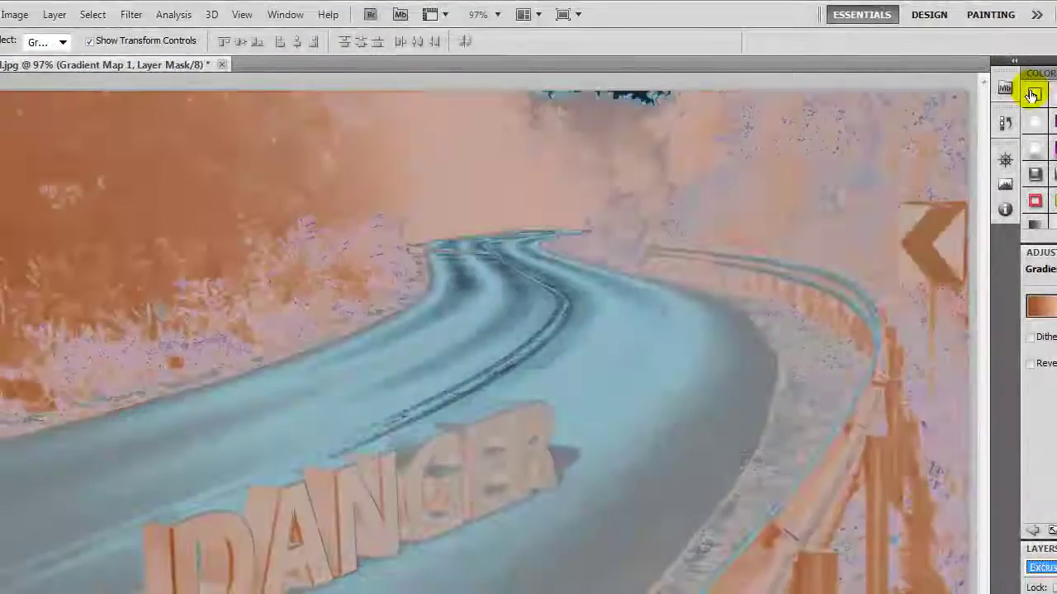
key(Down)
key(Down)
key(Down)
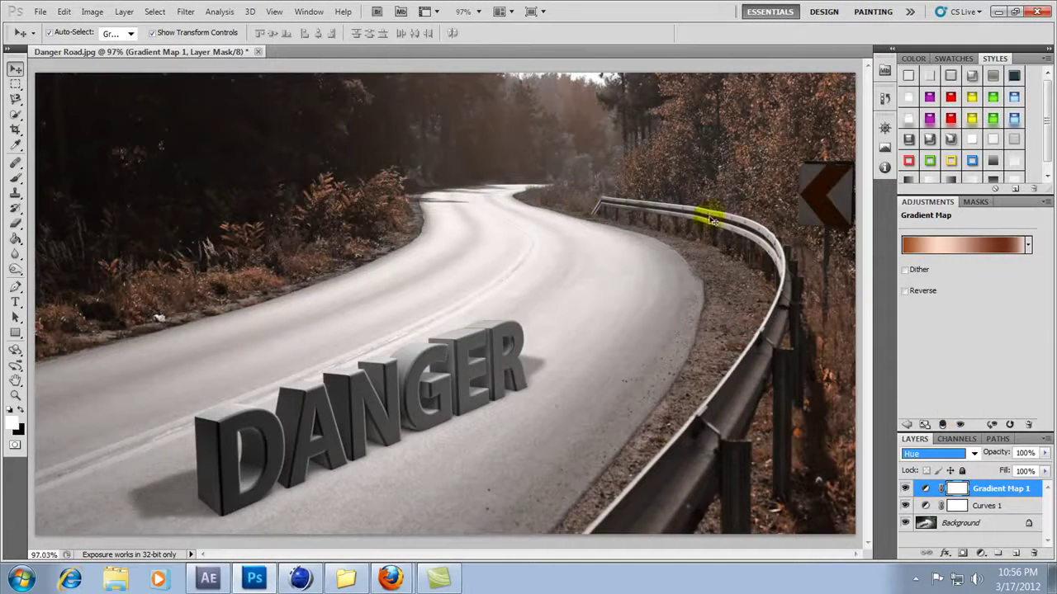
Deselect Gradient Map 1 and select the Curves 1 adjustment for editing
click(160, 99)
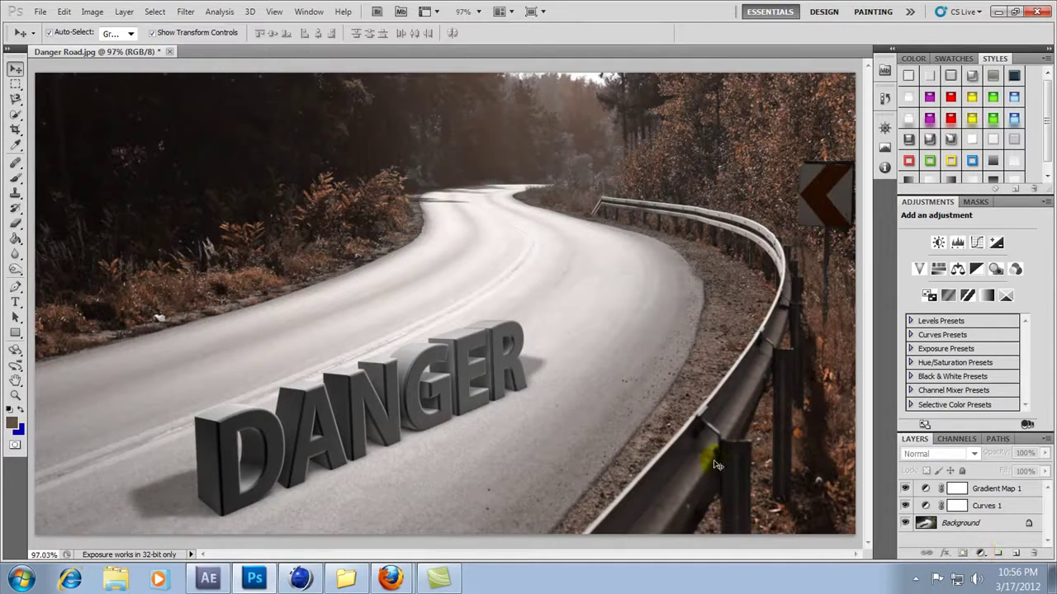
click(93, 12)
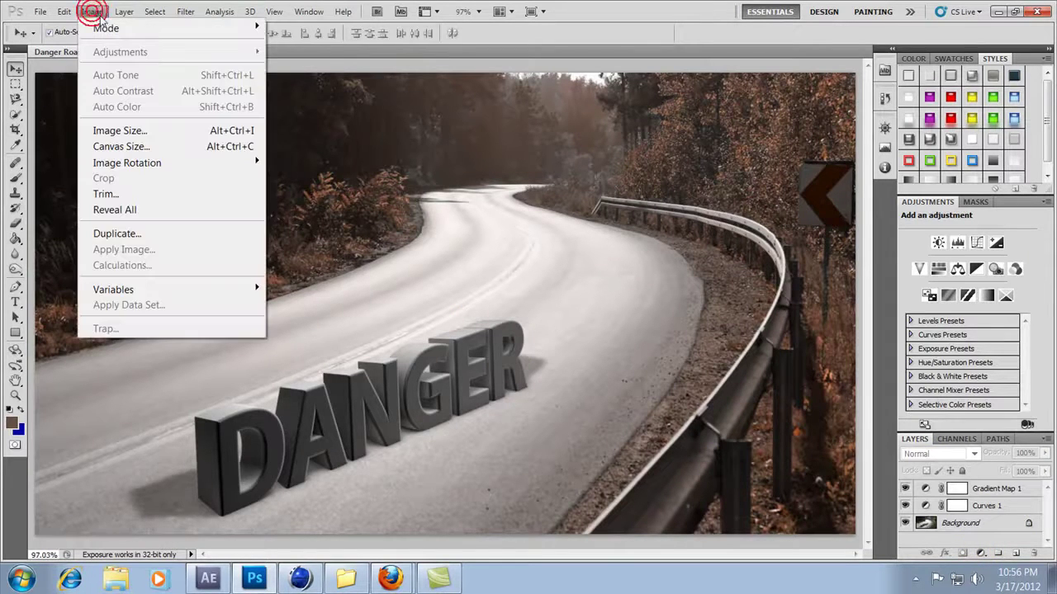
click(990, 489)
click(989, 505)
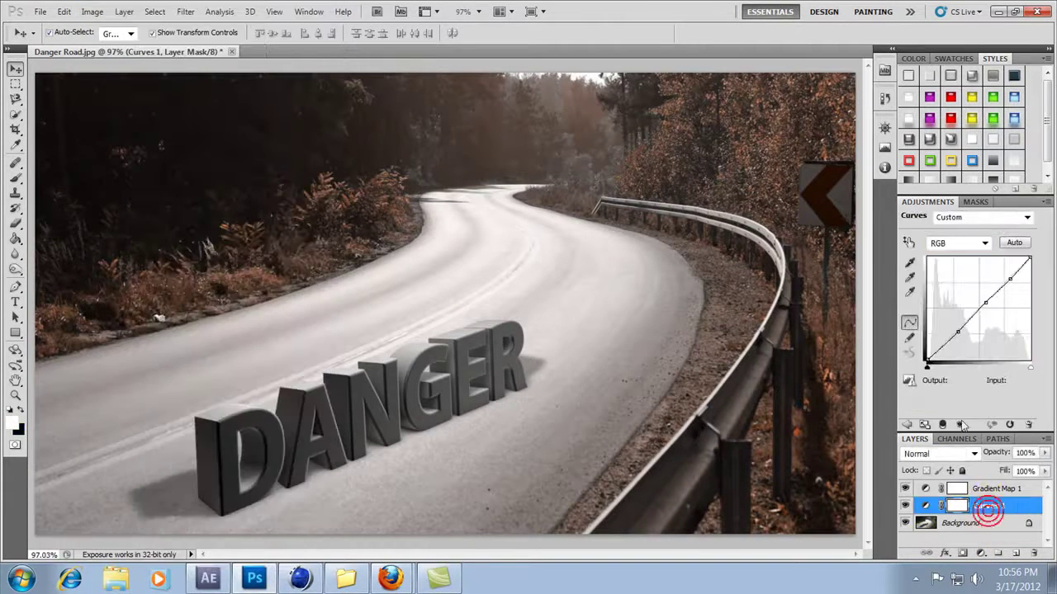
Reshape the Curves 1 tone curve, darkening shadows and raising an upper point
drag(958, 322, 955, 326)
click(983, 306)
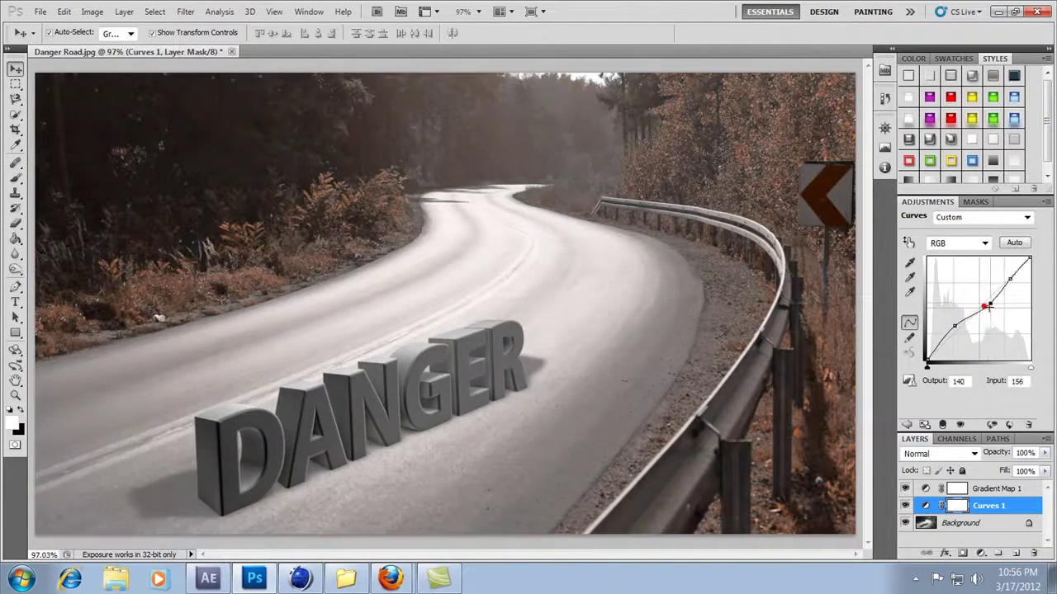
drag(984, 305, 980, 288)
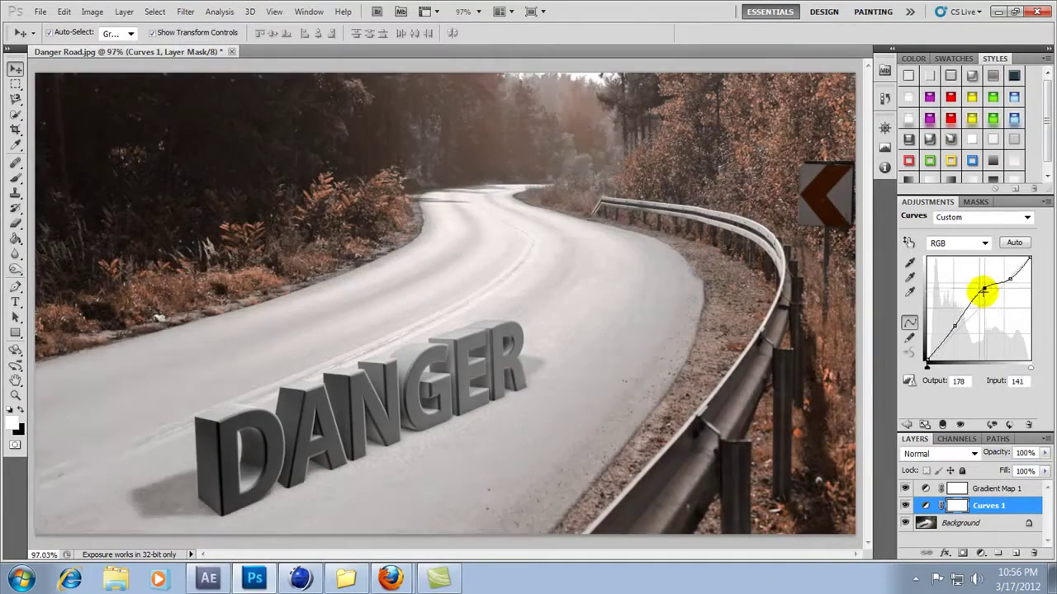
drag(955, 326, 957, 332)
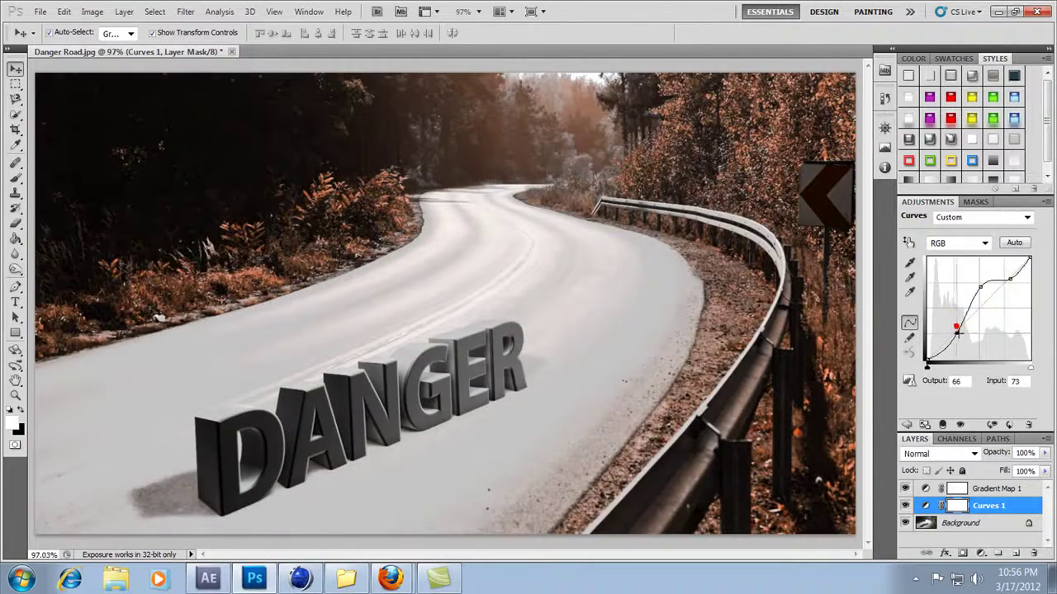
drag(981, 288, 983, 292)
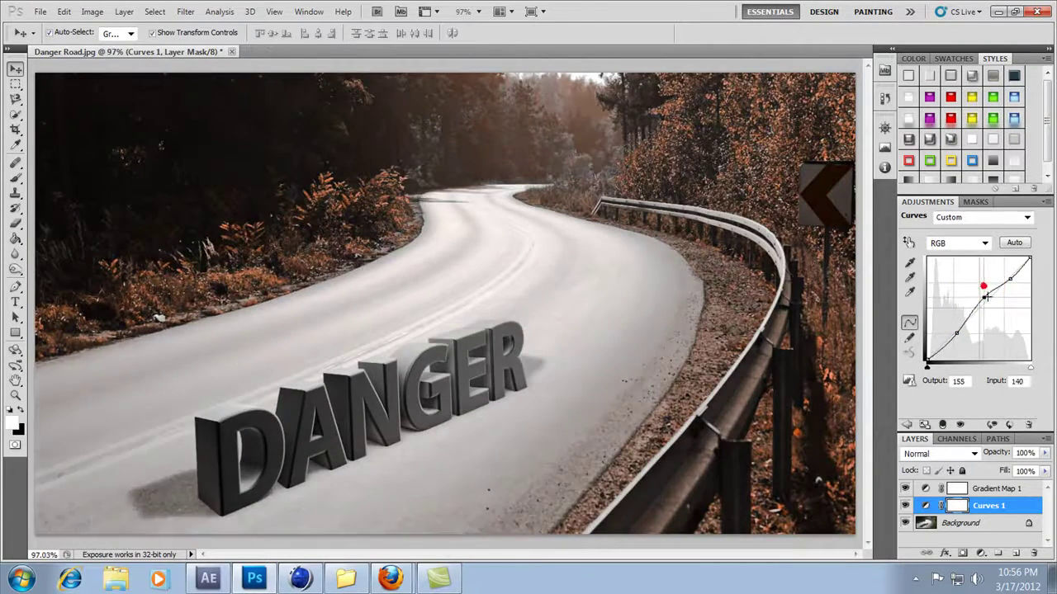
drag(955, 334, 951, 332)
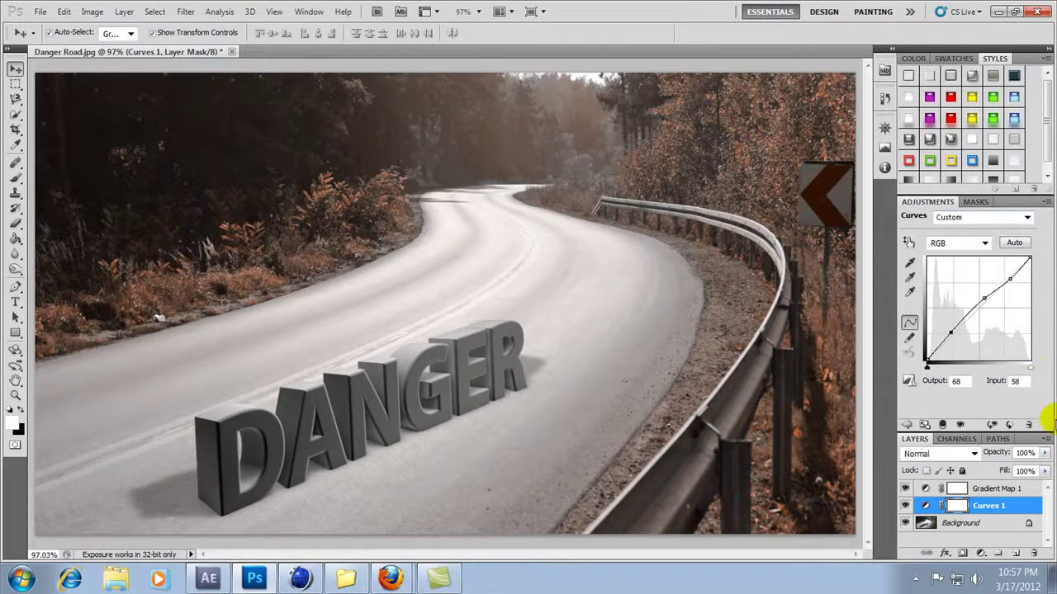
Hide Gradient Map 1, fine-tune the midtone curve points, then hide Curves 1
click(906, 488)
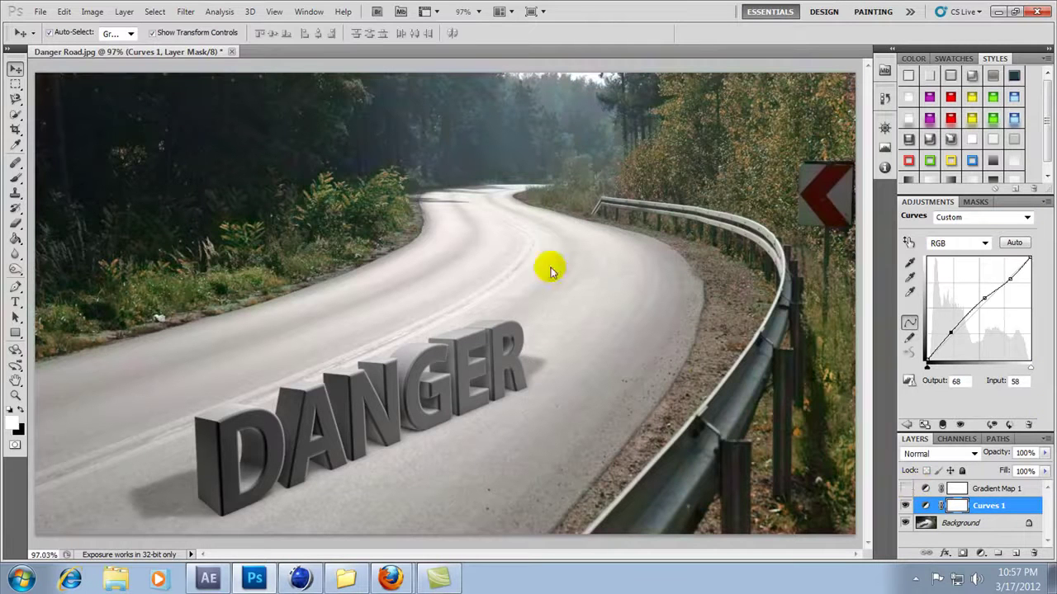
drag(952, 330, 951, 332)
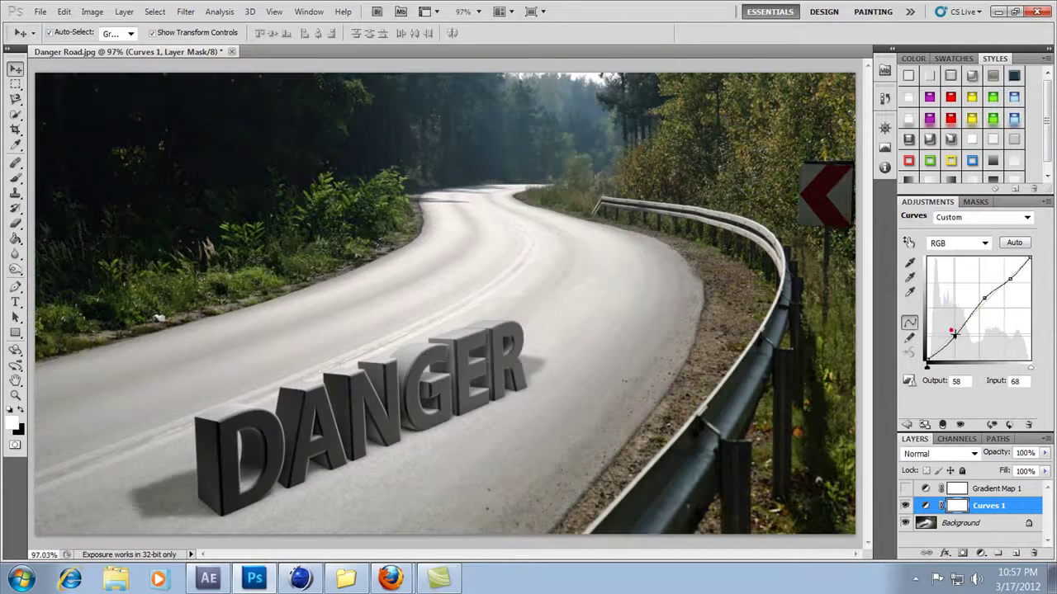
drag(979, 300, 985, 308)
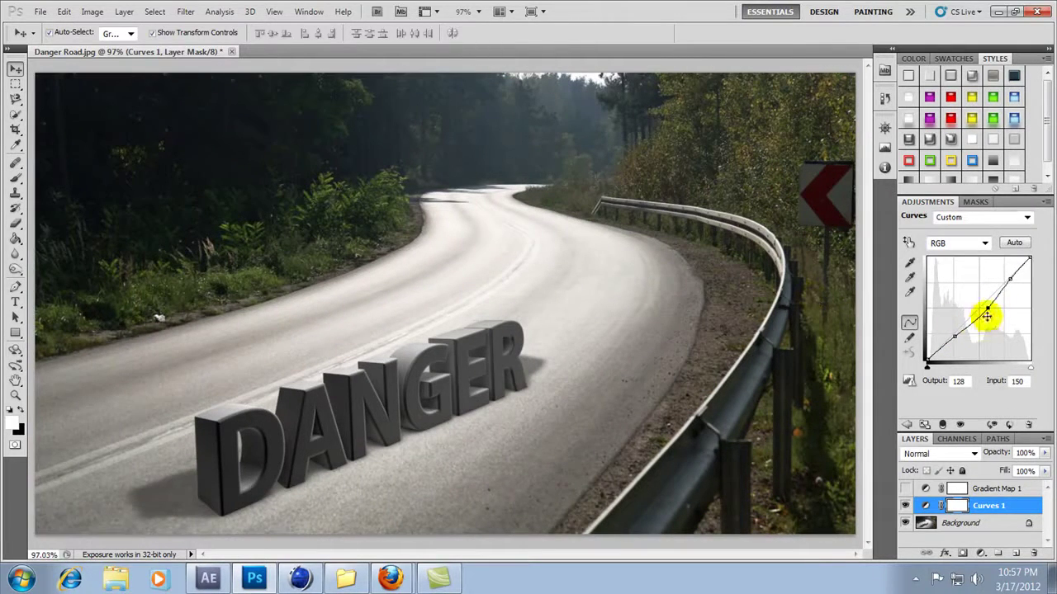
drag(987, 308, 983, 306)
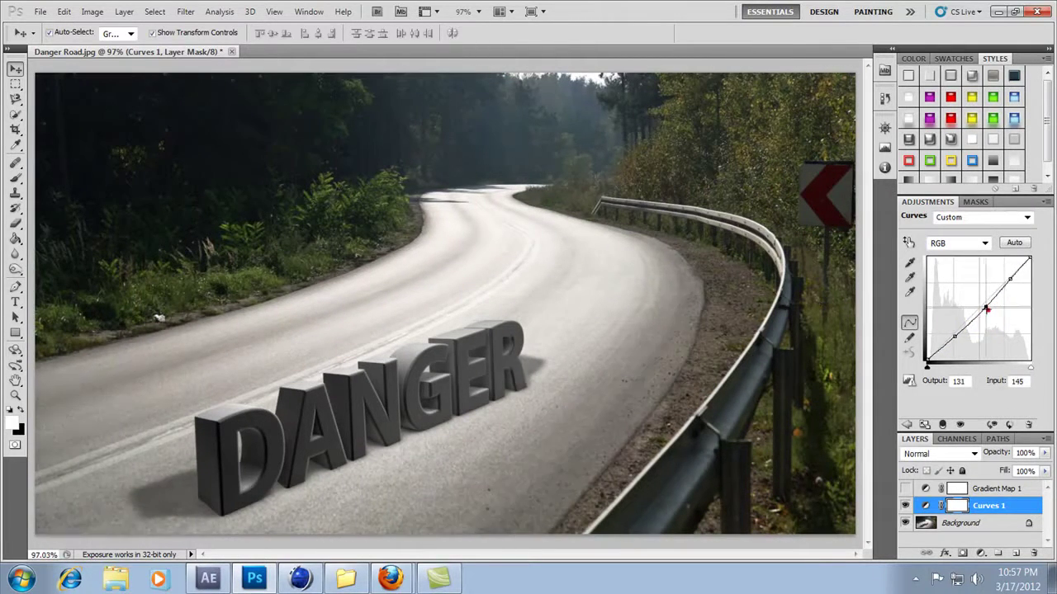
click(904, 505)
Open the HDR Toning adjustment from the Image > Adjustments menu
click(92, 11)
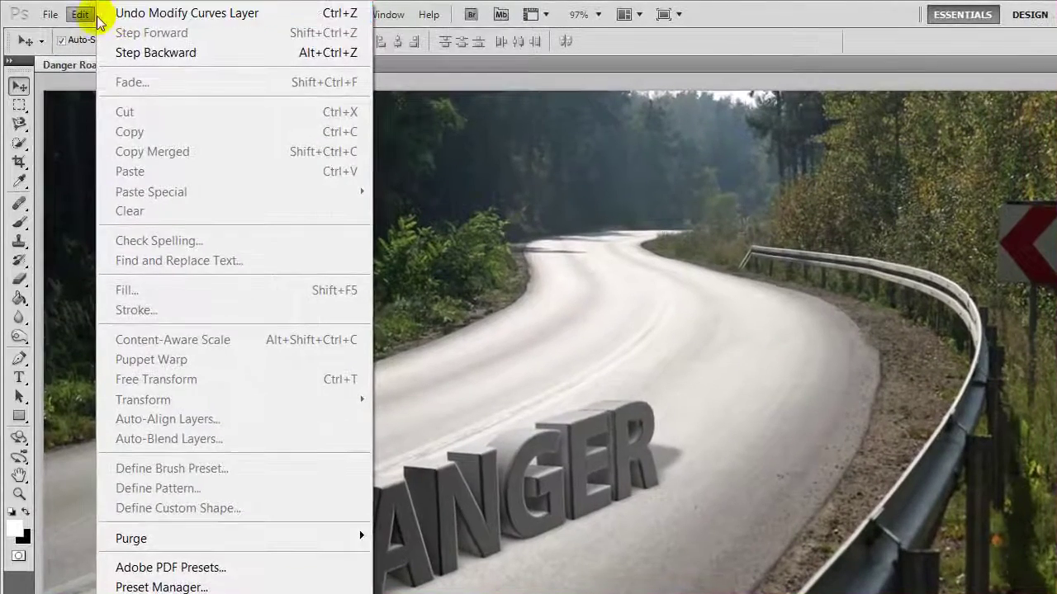
click(80, 14)
click(114, 14)
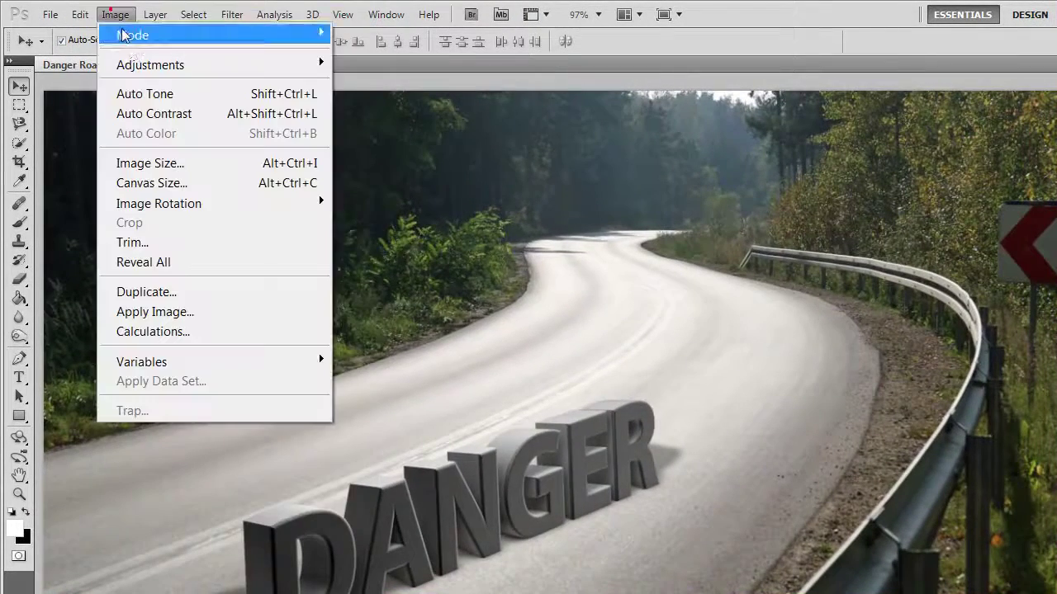
click(132, 65)
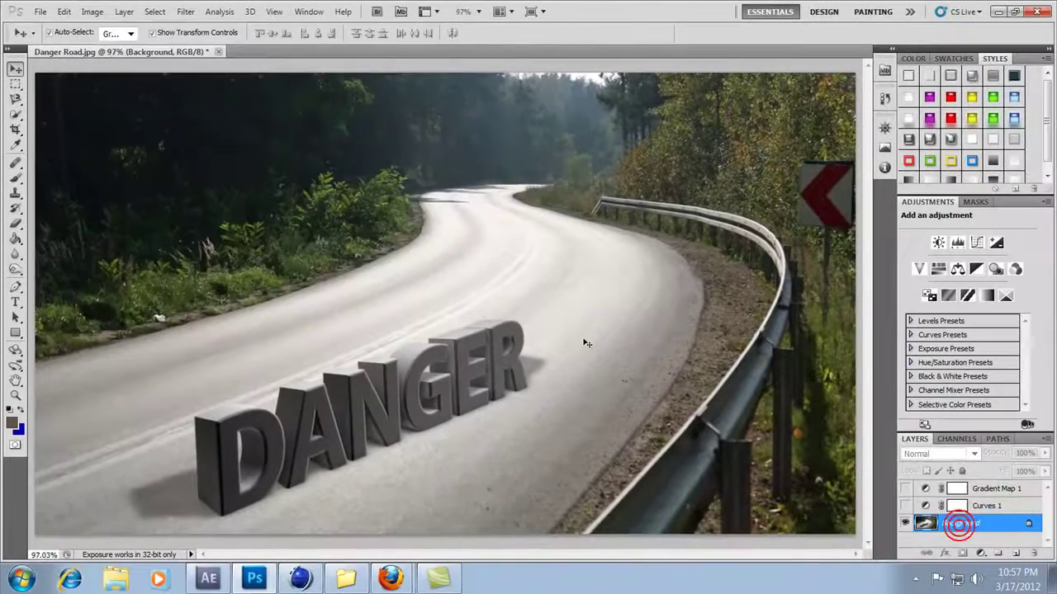
click(92, 12)
mouse_move(121, 52)
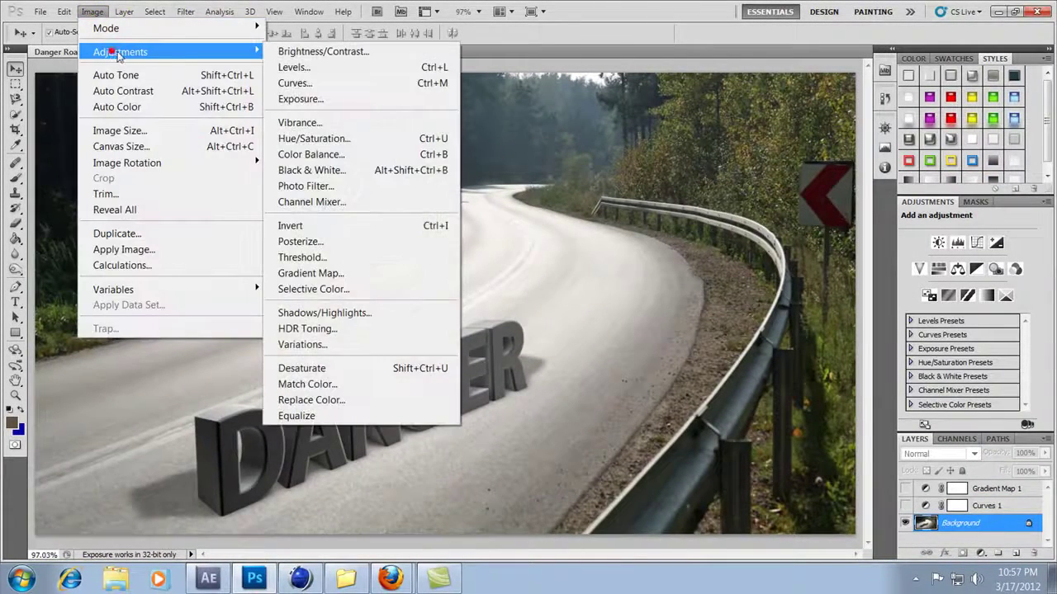
click(322, 330)
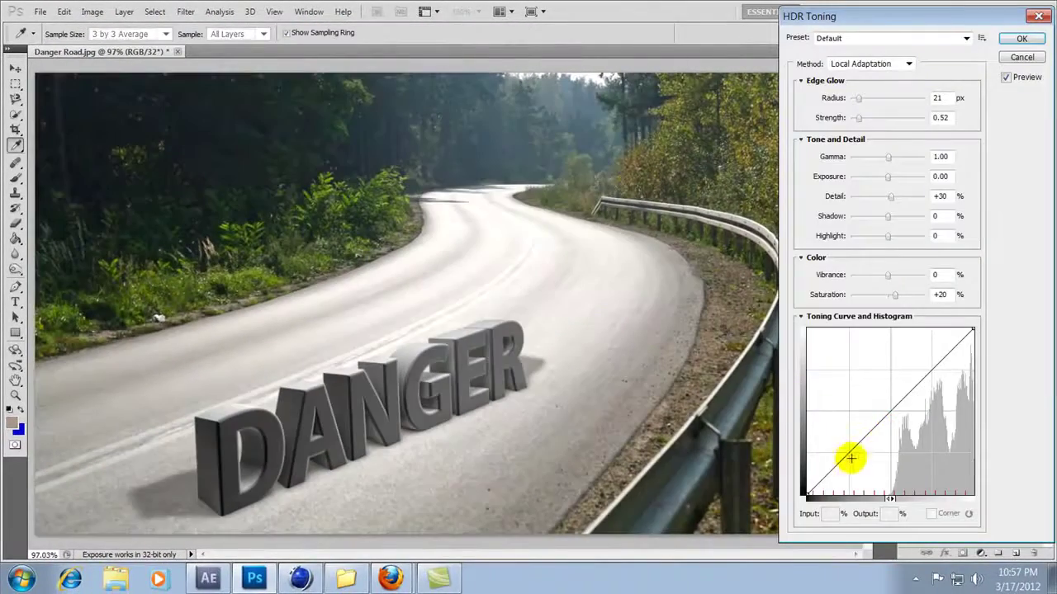
Shape an S-curve on the Toning Curve, darkening shadows and lifting highlights, then apply
drag(844, 459, 861, 473)
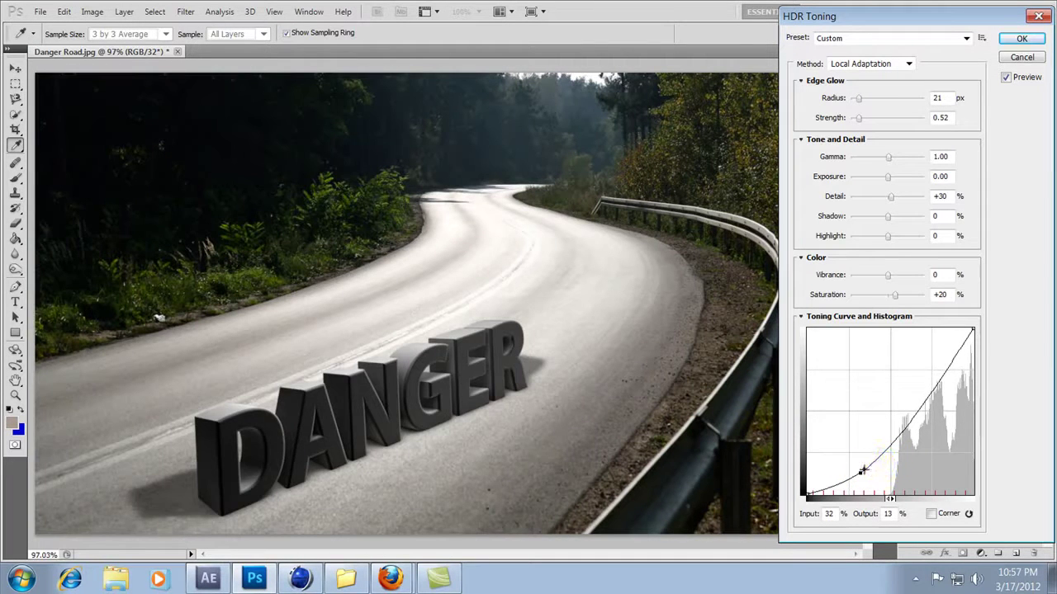
drag(862, 470, 859, 468)
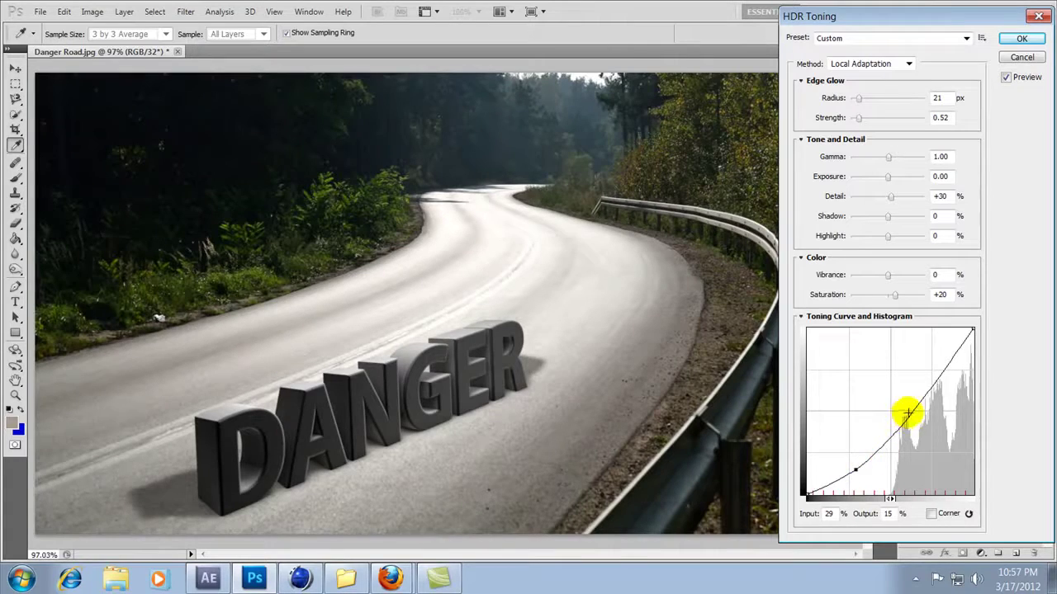
drag(903, 404, 940, 376)
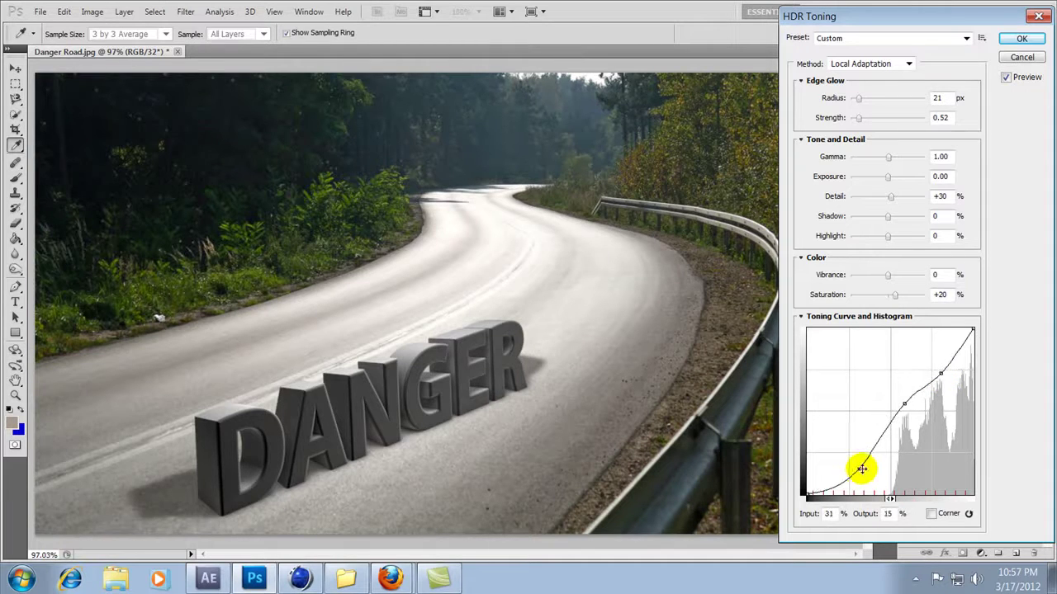
click(1021, 39)
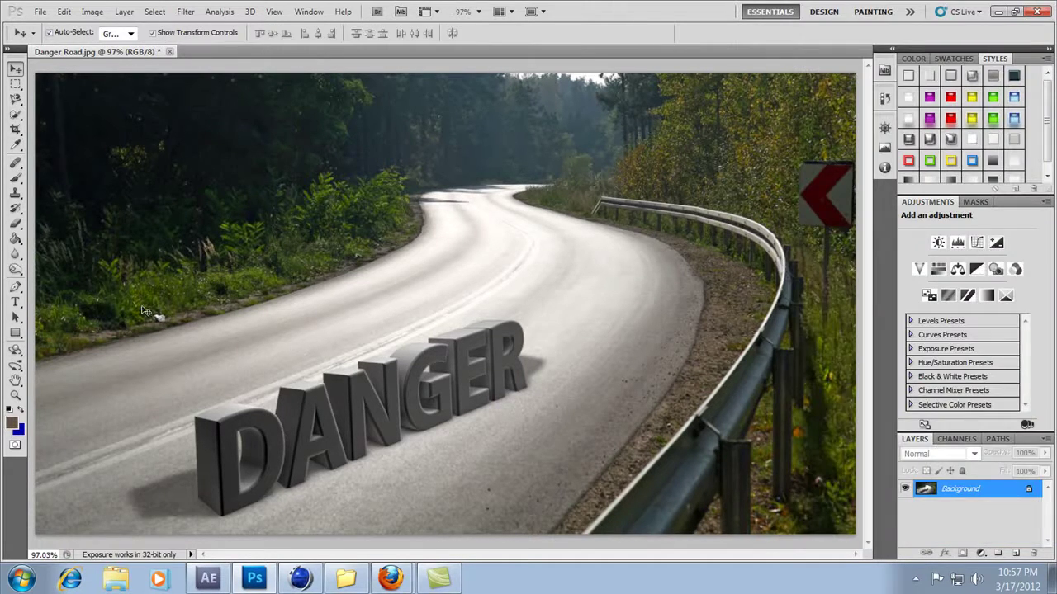
Dodge the dark foliage, guardrail grass and left roadside with a 175-pixel Dodge brush
click(280, 319)
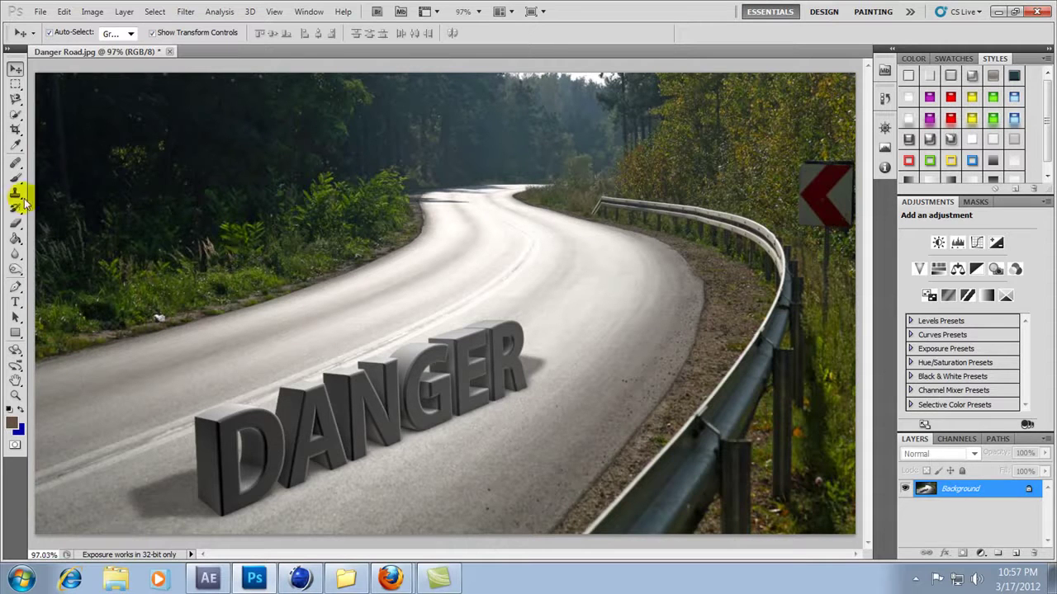
click(15, 239)
click(15, 269)
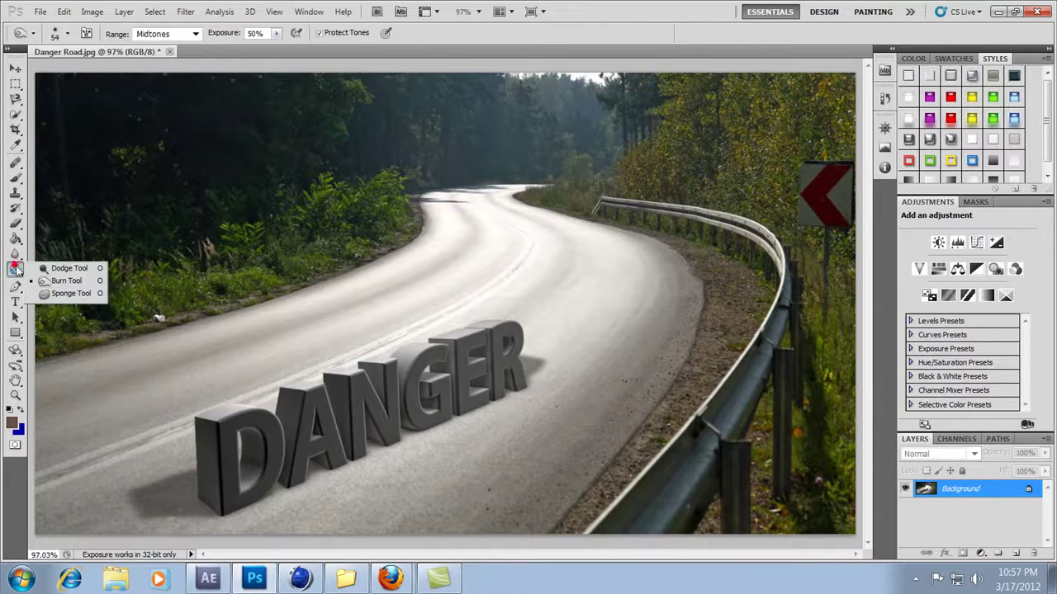
click(64, 271)
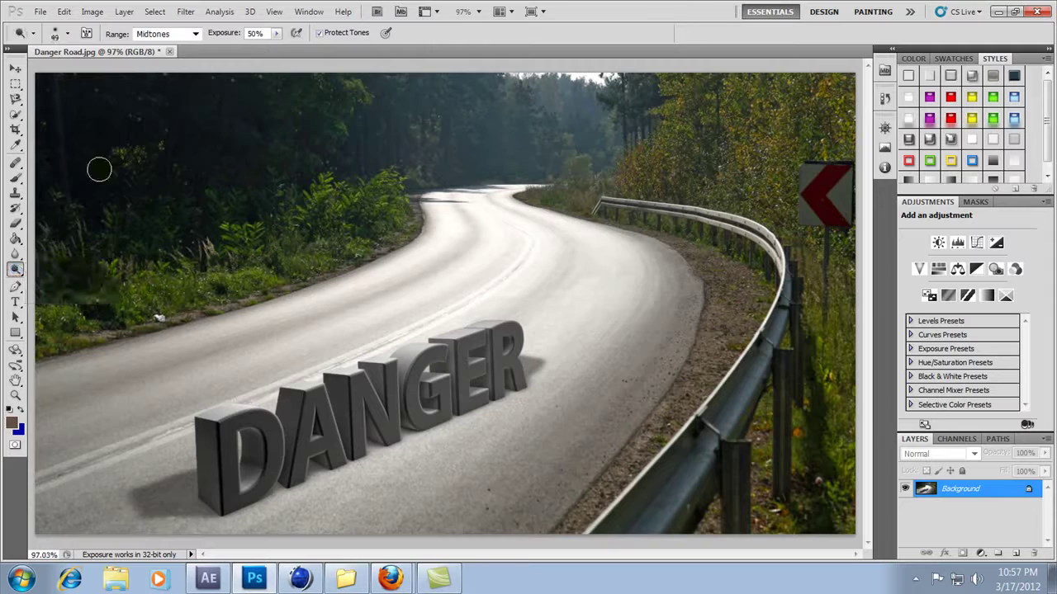
key(bracketright)
key(bracketright)
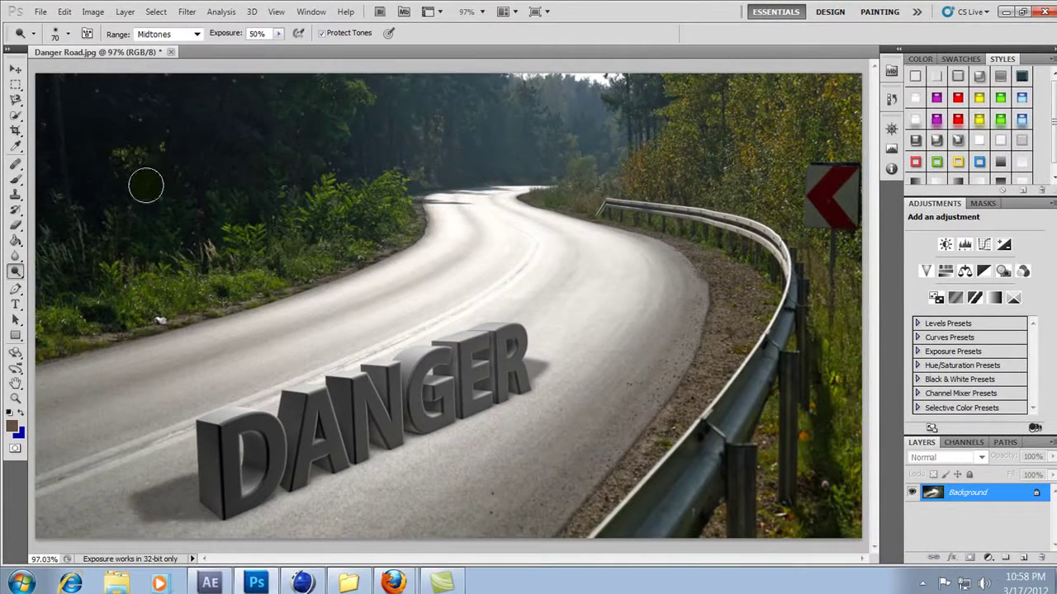
key(bracketright)
key(bracketright)
key(bracketright)
key(bracketright)
key(bracketright)
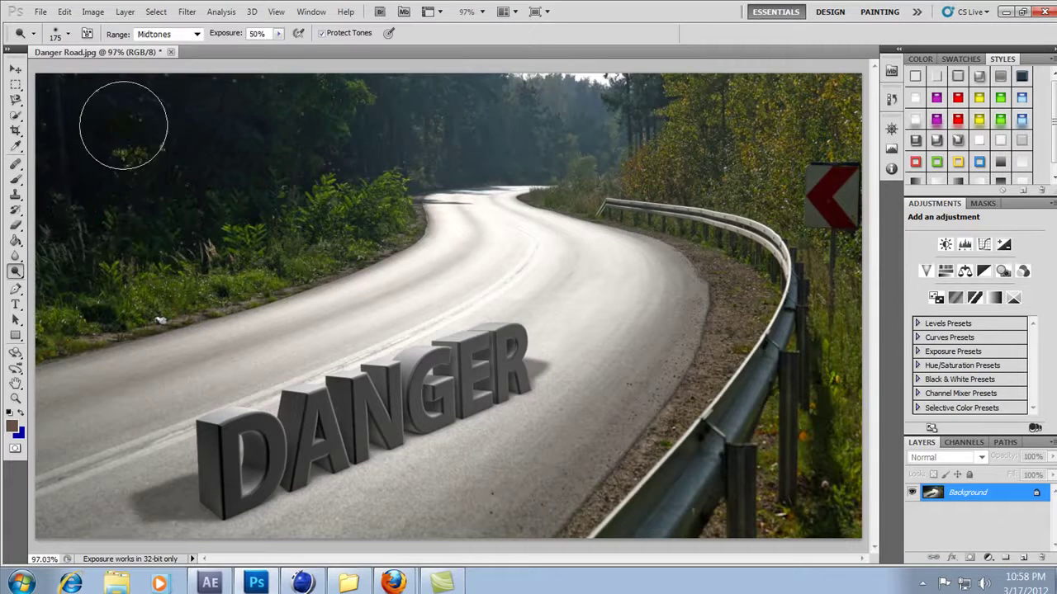
mouse_move(138, 142)
mouse_down()
mouse_move(384, 173)
mouse_move(146, 278)
mouse_move(236, 118)
mouse_move(212, 118)
mouse_move(696, 118)
mouse_move(701, 146)
mouse_move(767, 145)
mouse_move(835, 400)
mouse_move(727, 496)
mouse_up()
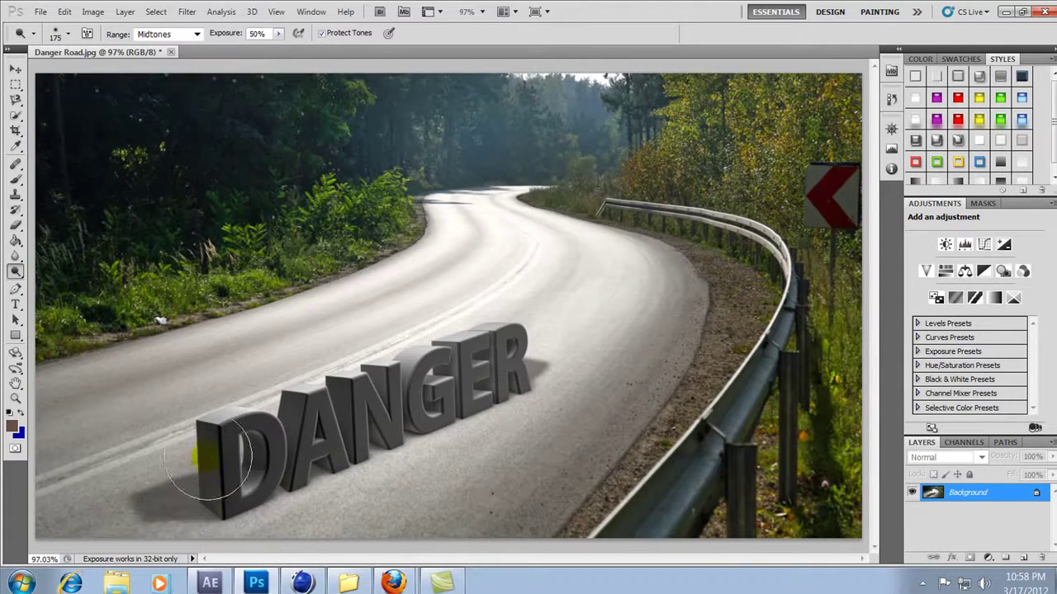
click(92, 393)
drag(260, 377, 77, 326)
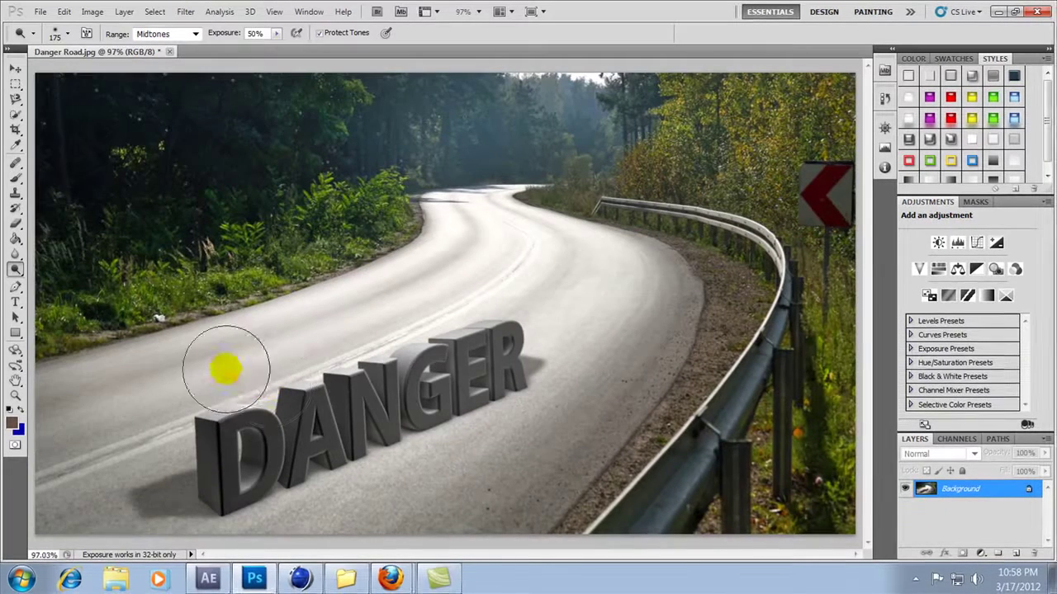
Burn the shadows under and around the DANGER letters with a 175-pixel Burn brush
click(17, 271)
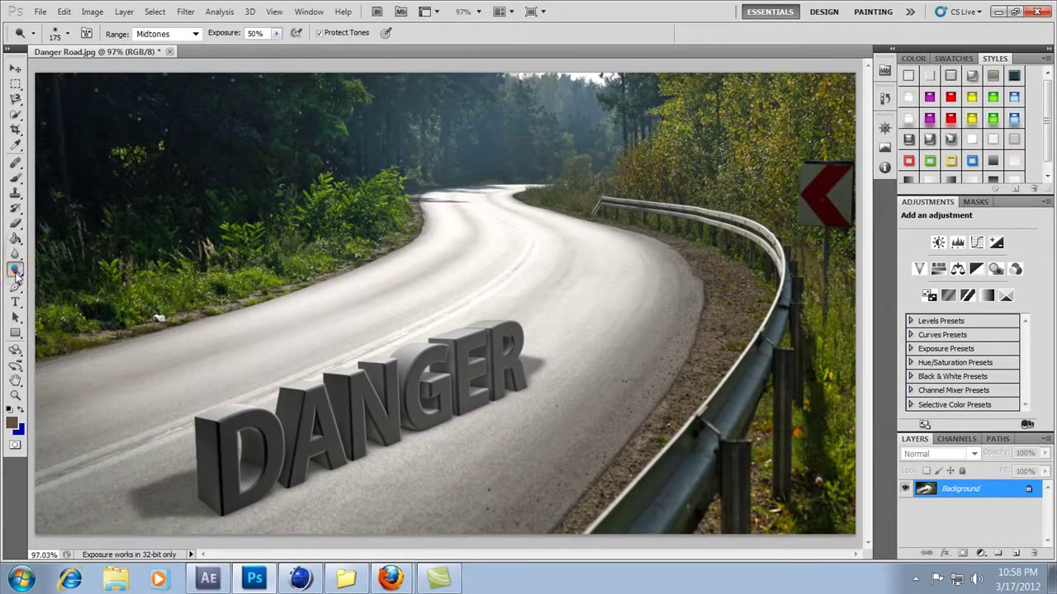
drag(17, 276, 33, 275)
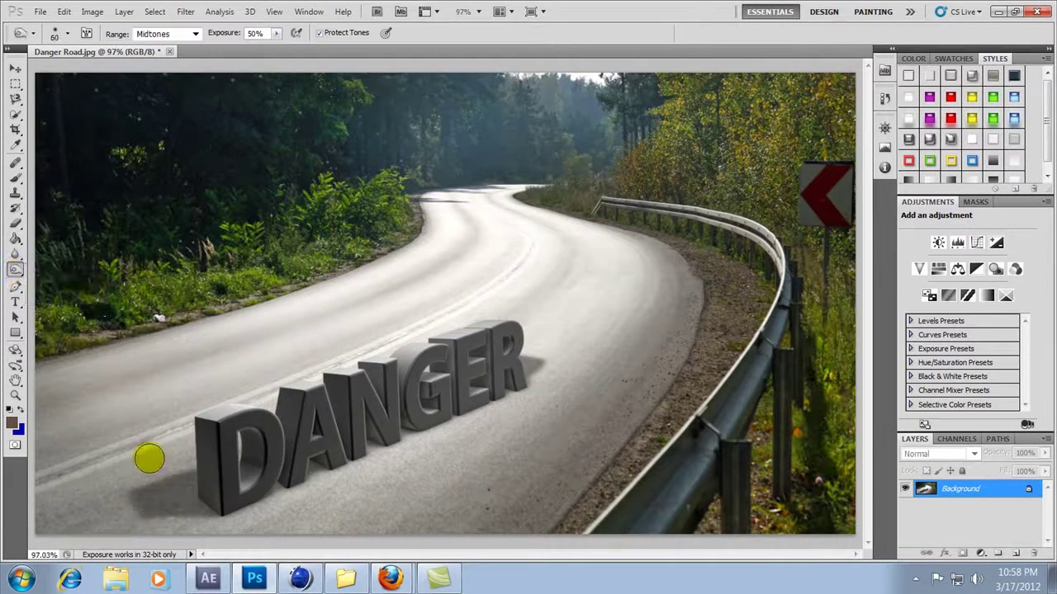
key(bracketright)
key(bracketright)
mouse_move(167, 466)
mouse_down()
mouse_move(363, 485)
mouse_move(566, 358)
mouse_move(149, 440)
mouse_up()
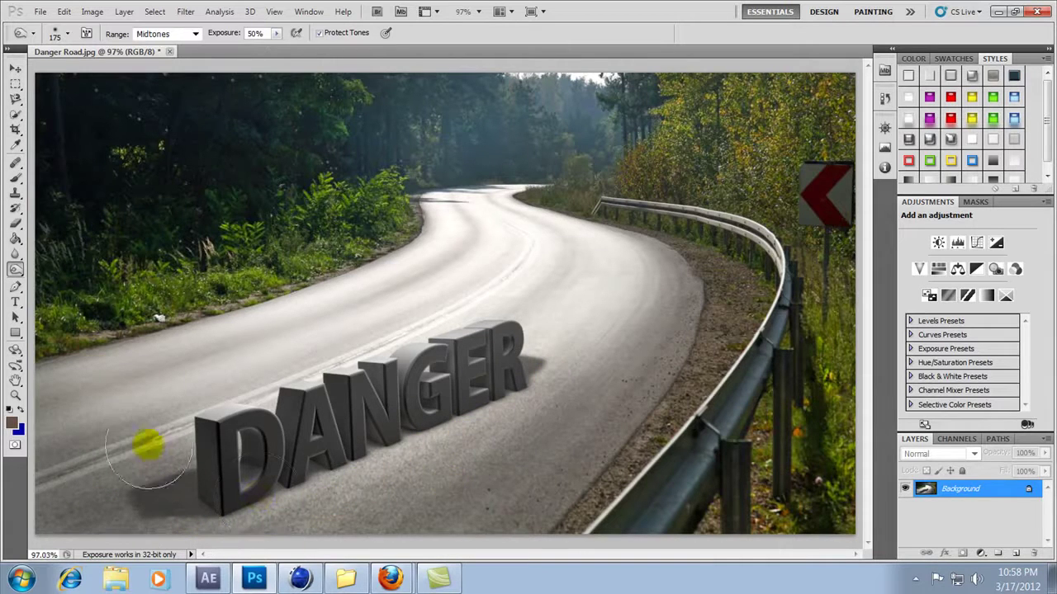
mouse_move(371, 322)
mouse_down()
mouse_move(395, 340)
mouse_move(566, 330)
mouse_move(278, 531)
mouse_move(91, 524)
mouse_move(502, 415)
mouse_move(514, 431)
mouse_move(283, 545)
mouse_up()
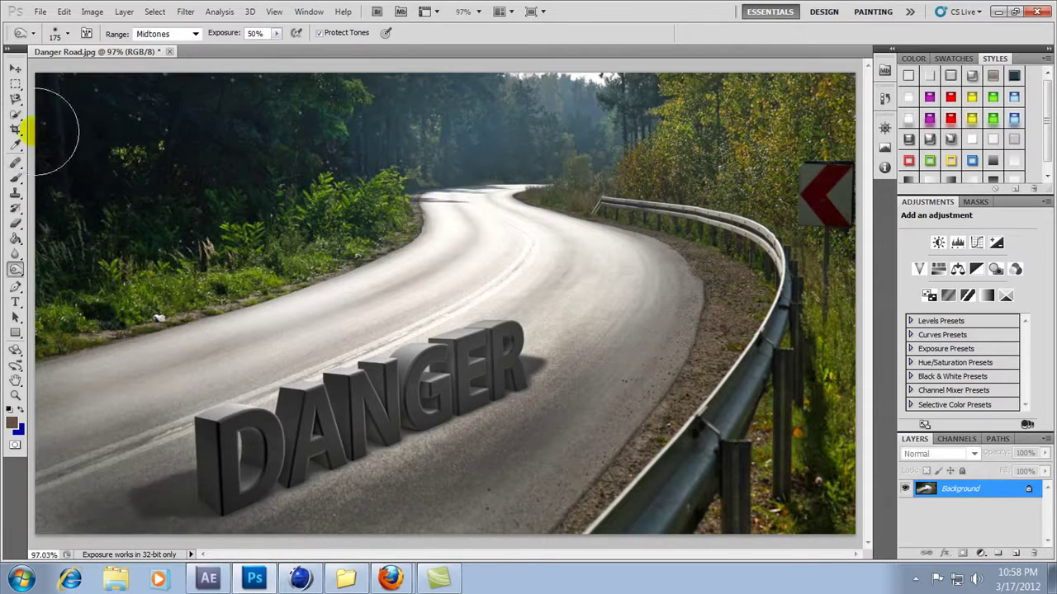
click(15, 69)
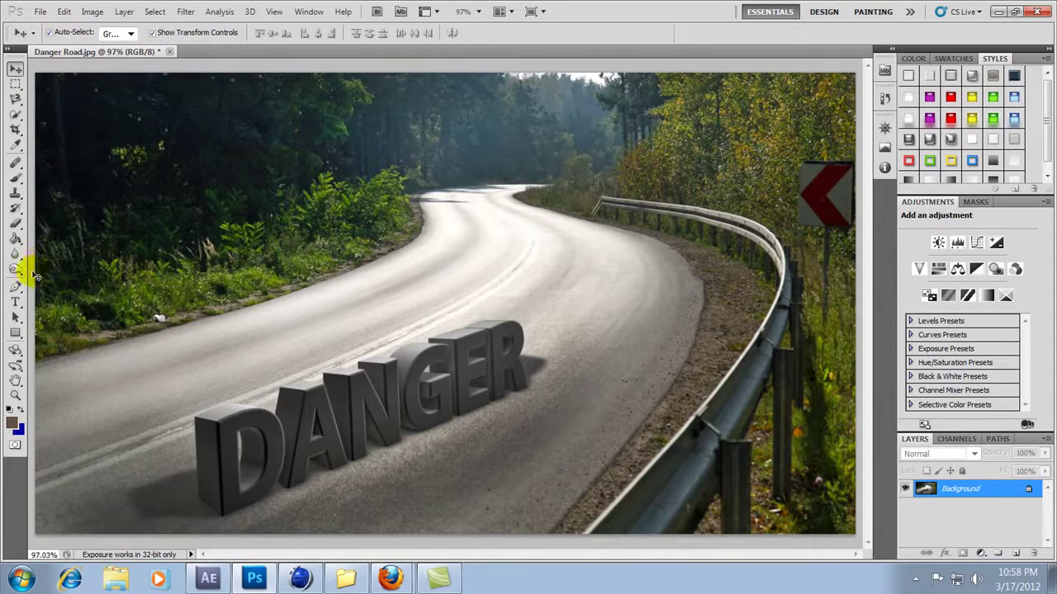
Type the white caption 'Thanks fot watching - SUBSCRIBE' on the road
click(15, 302)
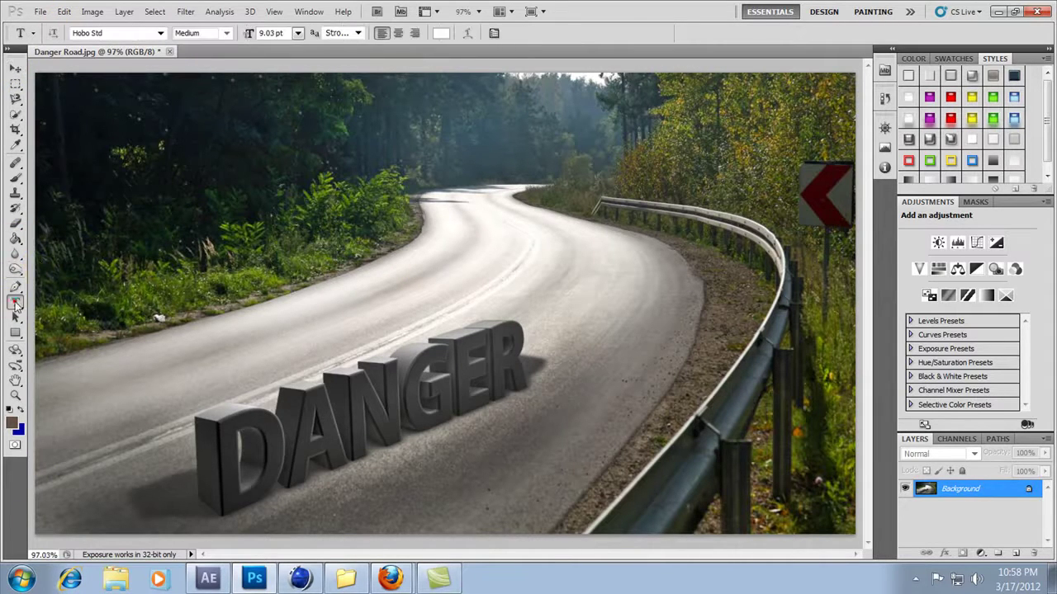
click(314, 307)
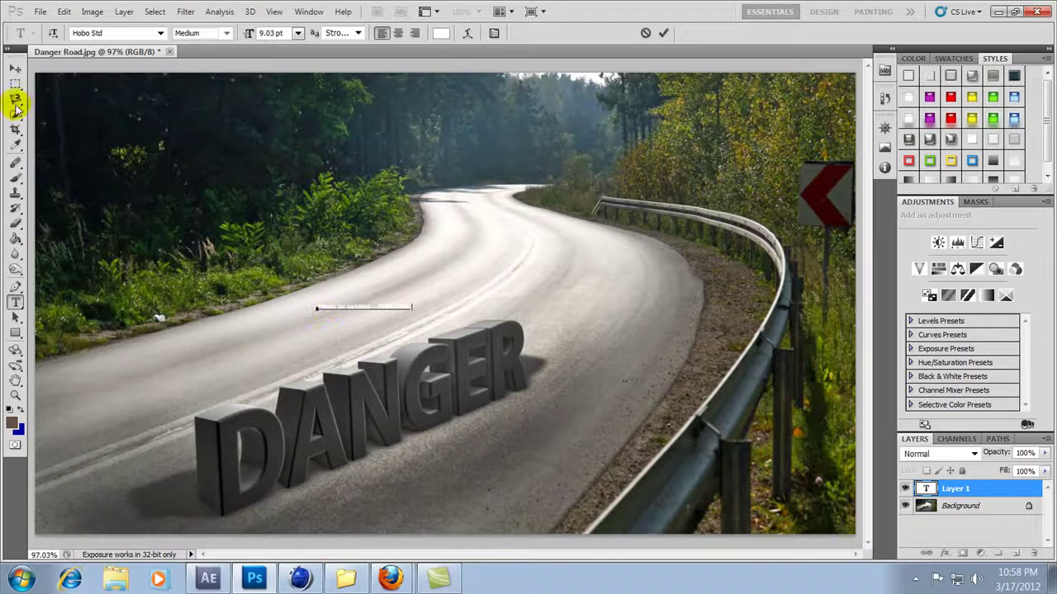
click(16, 69)
Scale and squash the caption and position it on the road below DANGER
drag(413, 301, 674, 209)
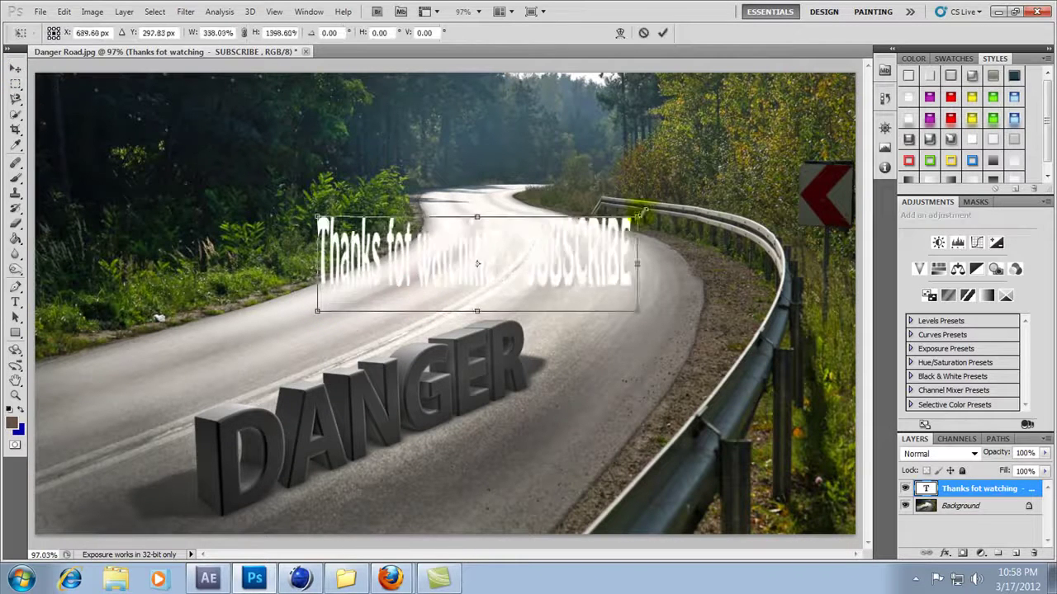
click(663, 33)
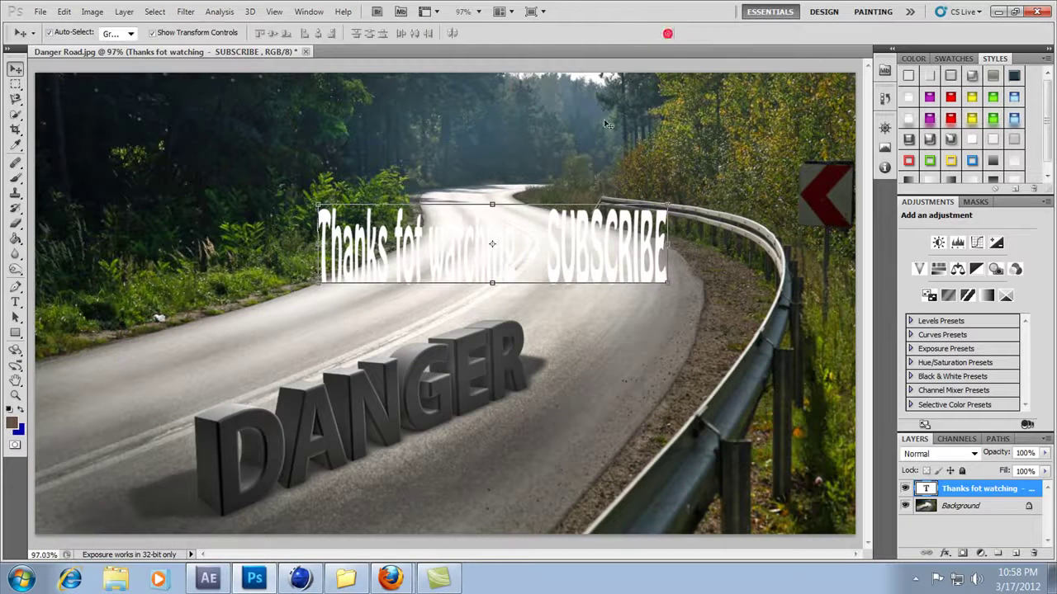
drag(594, 253, 534, 287)
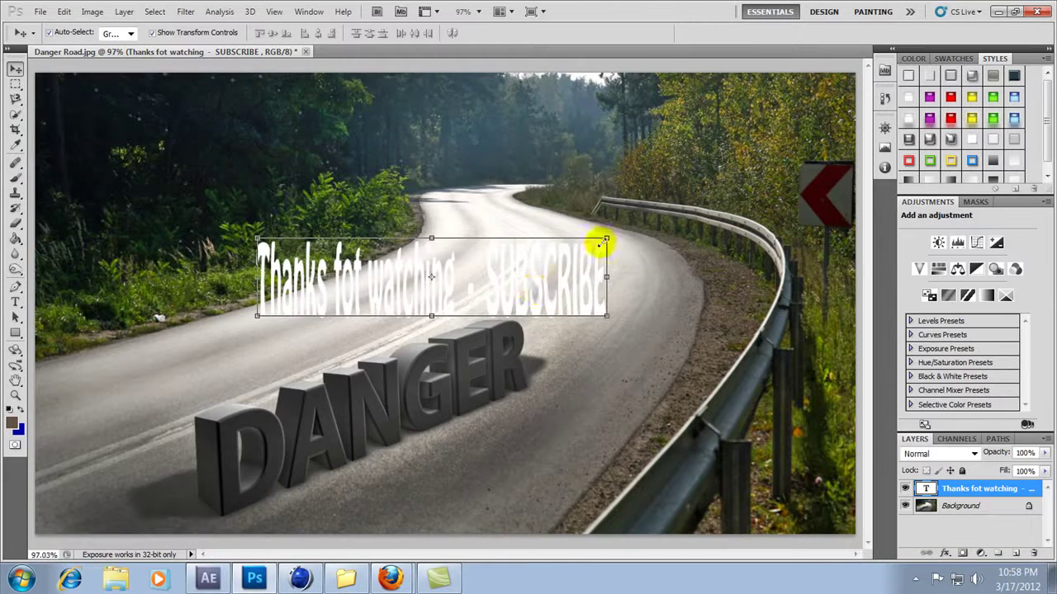
mouse_move(602, 236)
mouse_down()
mouse_move(520, 398)
mouse_move(628, 482)
mouse_up()
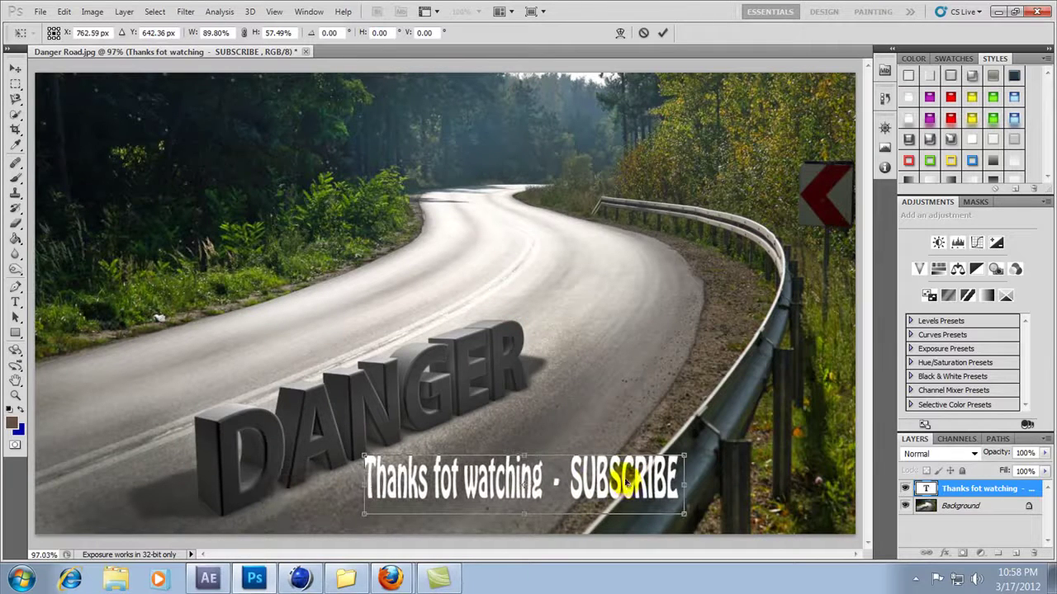
click(662, 32)
click(652, 340)
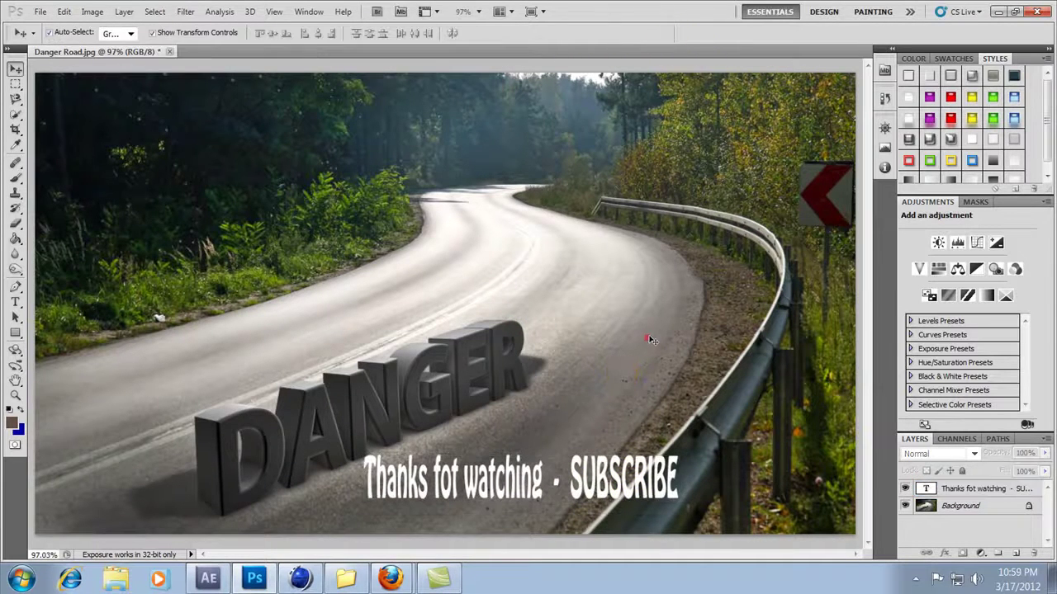